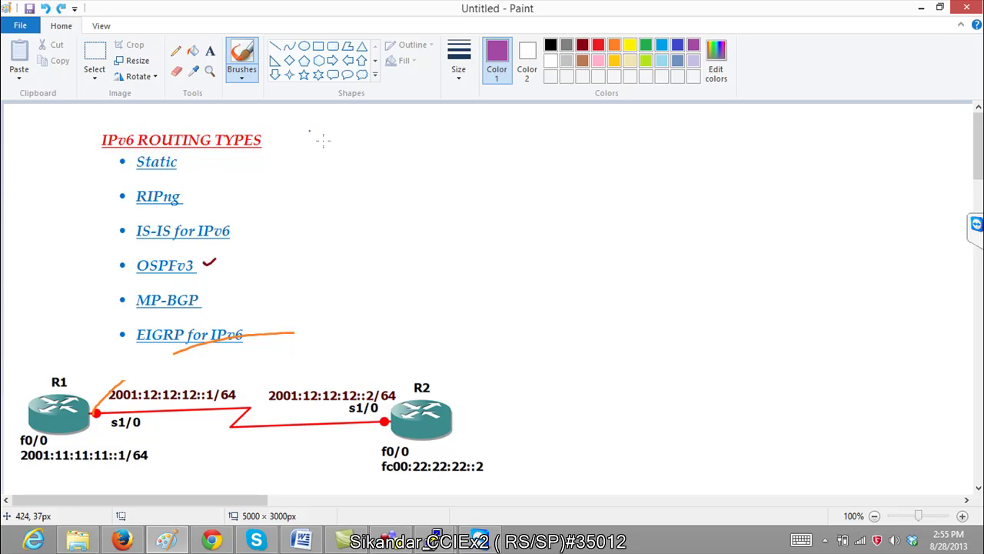
# Handwrite an underlined purple 'DYNAMIC :' beside the IPv6 ROUTING TYPES title, then pick orange ink.
pyautogui.moveTo(377, 122)
pyautogui.mouseDown()
pyautogui.moveTo(393, 136)
pyautogui.moveTo(490, 131)
pyautogui.moveTo(503, 144)
pyautogui.mouseUp()
pyautogui.moveTo(383, 159); pyautogui.dragTo(509, 159)
pyautogui.click(523, 133)
pyautogui.click(523, 142)
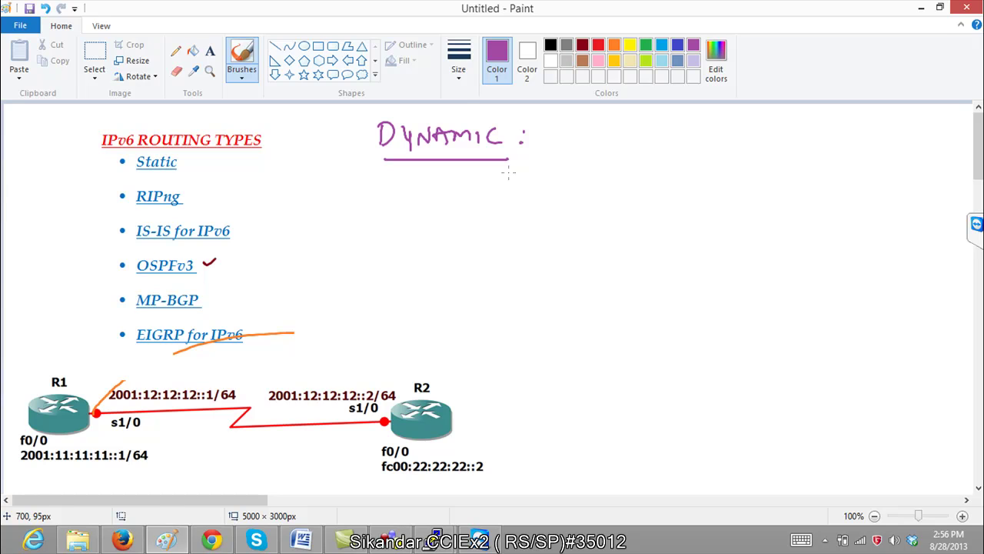
pyautogui.click(614, 45)
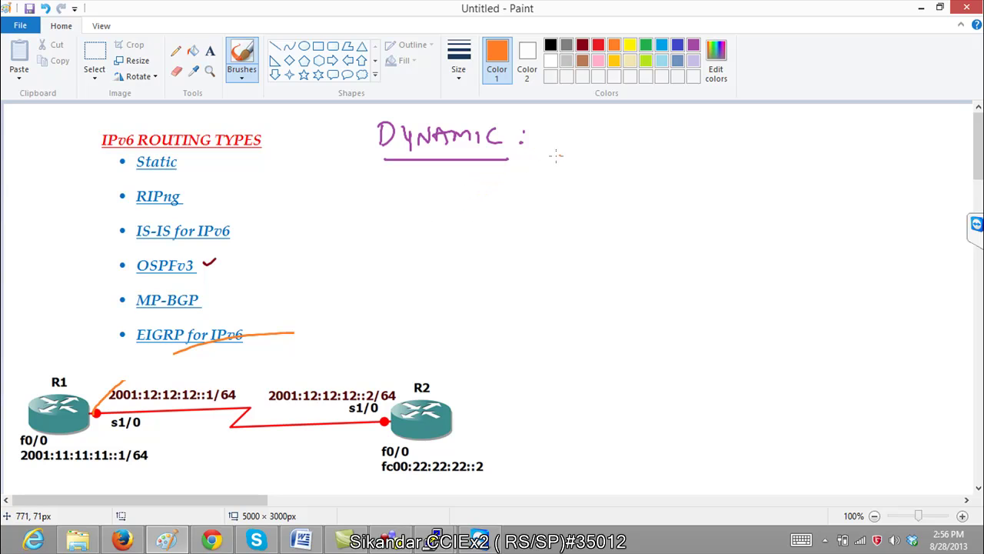
# Write an underlined orange 'RIPv2/EIGRP/OSPF' beside DYNAMIC, with a vertical divider.
pyautogui.moveTo(572, 129)
pyautogui.mouseDown()
pyautogui.moveTo(573, 152)
pyautogui.moveTo(586, 151)
pyautogui.mouseUp()
pyautogui.moveTo(598, 128)
pyautogui.mouseDown()
pyautogui.moveTo(597, 149)
pyautogui.moveTo(608, 150)
pyautogui.mouseUp()
pyautogui.moveTo(607, 131)
pyautogui.mouseDown()
pyautogui.moveTo(609, 157)
pyautogui.moveTo(622, 146)
pyautogui.mouseUp()
pyautogui.moveTo(625, 136); pyautogui.dragTo(665, 144)
pyautogui.moveTo(571, 164); pyautogui.dragTo(670, 155)
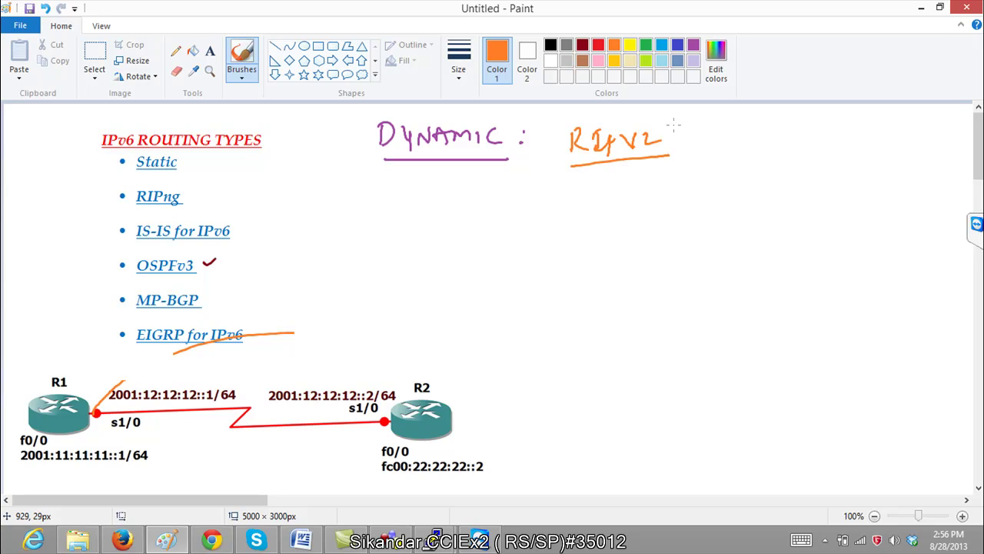
pyautogui.moveTo(701, 121); pyautogui.dragTo(709, 204)
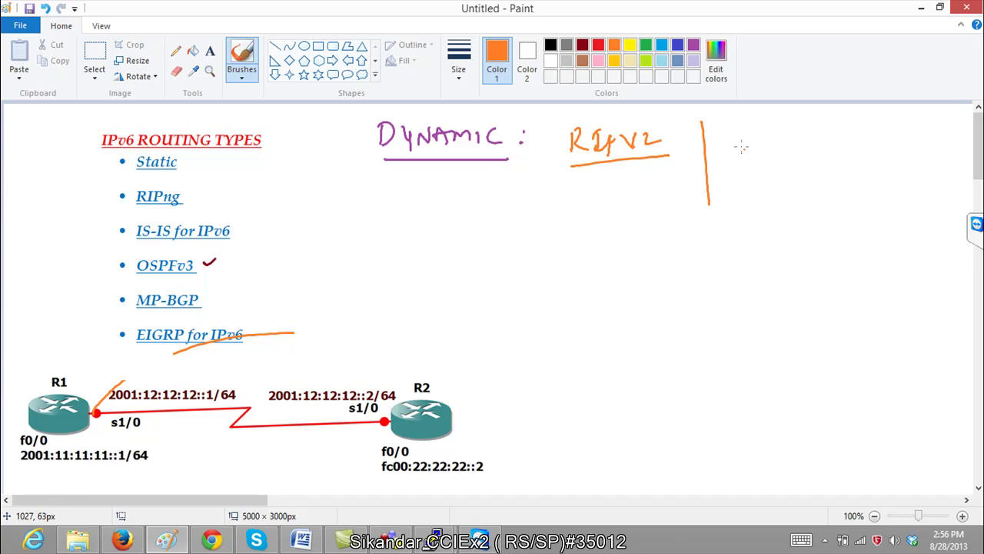
pyautogui.moveTo(680, 118)
pyautogui.mouseDown()
pyautogui.moveTo(661, 162)
pyautogui.moveTo(691, 143)
pyautogui.moveTo(732, 143)
pyautogui.moveTo(738, 166)
pyautogui.mouseUp()
pyautogui.moveTo(756, 144); pyautogui.dragTo(757, 154)
pyautogui.moveTo(773, 136)
pyautogui.mouseDown()
pyautogui.moveTo(763, 154)
pyautogui.moveTo(779, 131)
pyautogui.mouseUp()
pyautogui.moveTo(784, 151); pyautogui.dragTo(806, 135)
pyautogui.moveTo(573, 176); pyautogui.dragTo(812, 159)
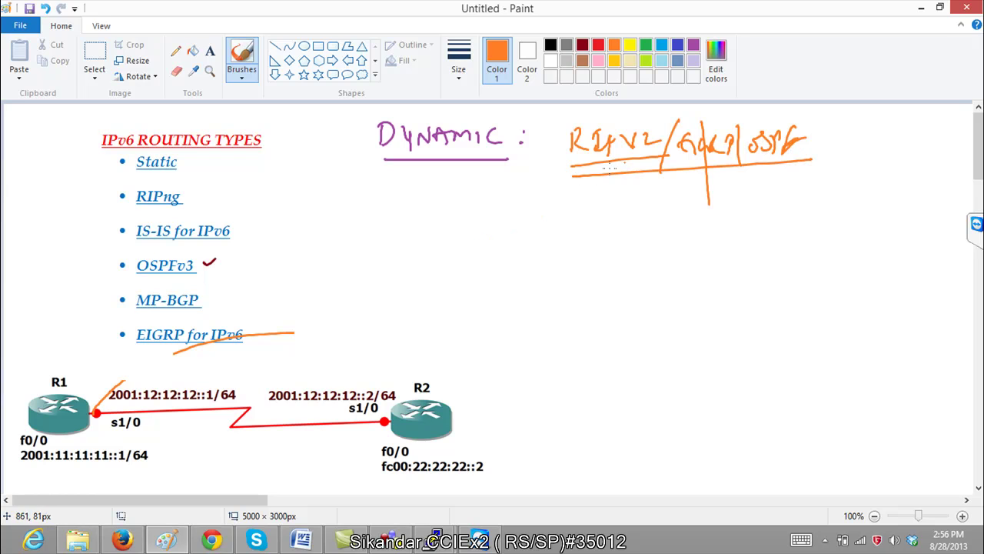
# Write the example config line '(Conf)# router OSPF 1' below and tick it.
pyautogui.moveTo(531, 212)
pyautogui.mouseDown()
pyautogui.moveTo(515, 229)
pyautogui.moveTo(585, 230)
pyautogui.moveTo(525, 237)
pyautogui.mouseUp()
pyautogui.moveTo(615, 200); pyautogui.dragTo(612, 228)
pyautogui.moveTo(625, 203)
pyautogui.mouseDown()
pyautogui.moveTo(620, 228)
pyautogui.moveTo(633, 217)
pyautogui.mouseUp()
pyautogui.moveTo(651, 225)
pyautogui.mouseDown()
pyautogui.moveTo(660, 211)
pyautogui.moveTo(690, 222)
pyautogui.mouseUp()
pyautogui.moveTo(693, 204)
pyautogui.mouseDown()
pyautogui.moveTo(696, 223)
pyautogui.moveTo(701, 210)
pyautogui.mouseUp()
pyautogui.moveTo(703, 217); pyautogui.dragTo(712, 222)
pyautogui.moveTo(713, 222)
pyautogui.mouseDown()
pyautogui.moveTo(722, 208)
pyautogui.moveTo(740, 218)
pyautogui.moveTo(757, 206)
pyautogui.mouseUp()
pyautogui.moveTo(766, 209)
pyautogui.mouseDown()
pyautogui.moveTo(755, 220)
pyautogui.moveTo(775, 224)
pyautogui.mouseUp()
pyautogui.moveTo(775, 204)
pyautogui.mouseDown()
pyautogui.moveTo(779, 215)
pyautogui.moveTo(800, 219)
pyautogui.mouseUp()
pyautogui.moveTo(820, 201); pyautogui.dragTo(818, 221)
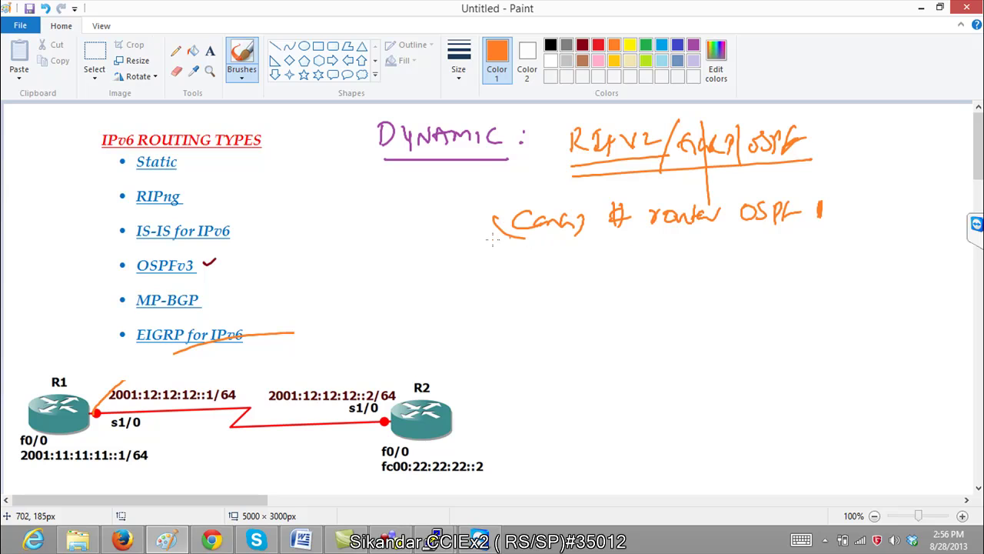
pyautogui.moveTo(460, 219); pyautogui.dragTo(492, 201)
# In dark red, write '# net' under the router line.
pyautogui.click(582, 44)
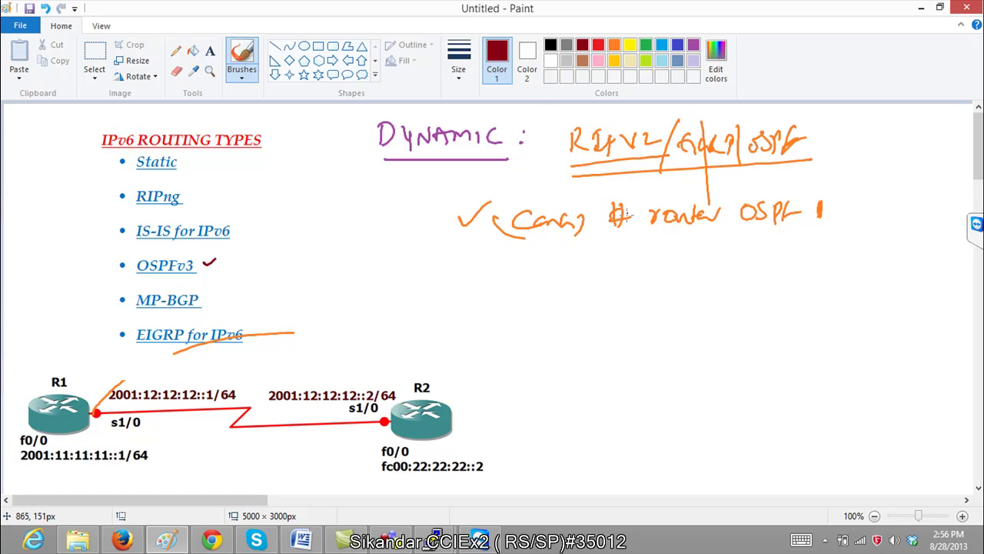
pyautogui.moveTo(613, 243); pyautogui.dragTo(612, 265)
pyautogui.moveTo(620, 245)
pyautogui.mouseDown()
pyautogui.moveTo(619, 264)
pyautogui.moveTo(626, 251)
pyautogui.mouseUp()
pyautogui.moveTo(610, 260); pyautogui.dragTo(669, 260)
pyautogui.moveTo(678, 238)
pyautogui.mouseDown()
pyautogui.moveTo(680, 262)
pyautogui.moveTo(691, 246)
pyautogui.moveTo(729, 259)
pyautogui.moveTo(792, 251)
pyautogui.mouseUp()
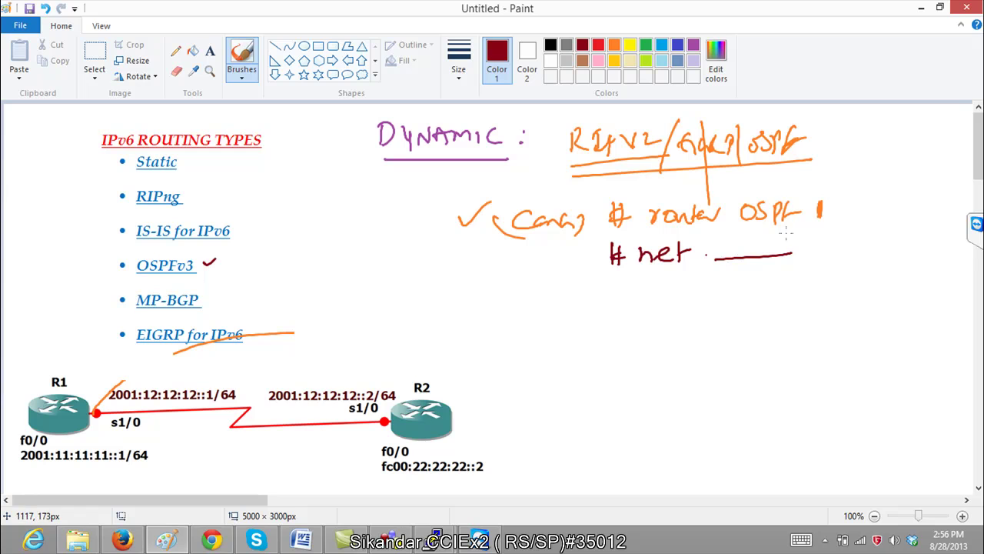
# Circle OSPF, EIGRP and RIPv2 in dark red, with downward arrows under OSPF and RIPv2.
pyautogui.moveTo(806, 117)
pyautogui.mouseDown()
pyautogui.moveTo(793, 122)
pyautogui.moveTo(816, 120)
pyautogui.moveTo(781, 163)
pyautogui.mouseUp()
pyautogui.moveTo(775, 159); pyautogui.dragTo(779, 178)
pyautogui.moveTo(789, 164); pyautogui.dragTo(780, 179)
pyautogui.moveTo(709, 125); pyautogui.dragTo(745, 150)
pyautogui.moveTo(620, 163)
pyautogui.mouseDown()
pyautogui.moveTo(571, 132)
pyautogui.moveTo(620, 156)
pyautogui.moveTo(609, 189)
pyautogui.mouseUp()
pyautogui.moveTo(618, 175); pyautogui.dragTo(609, 190)
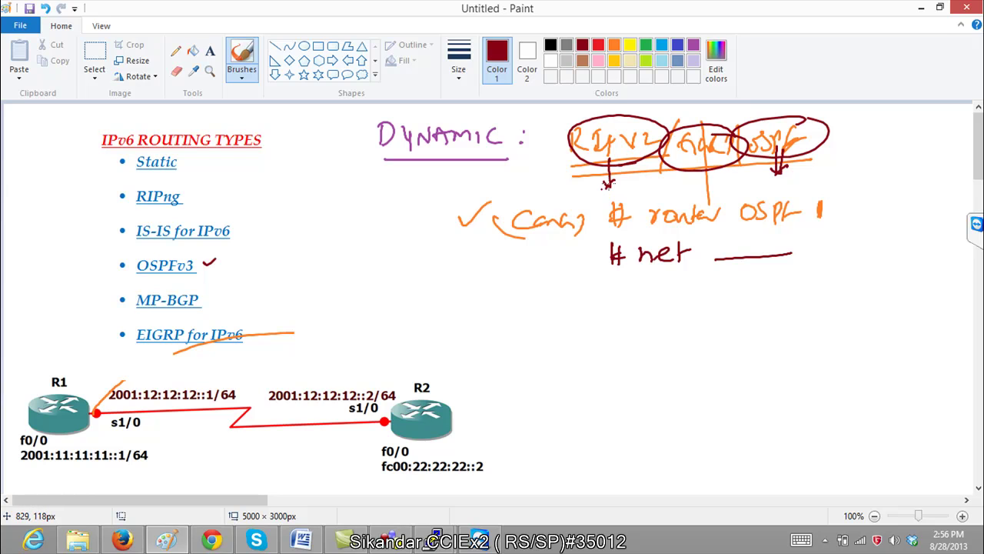
pyautogui.click(646, 45)
# Label the example config 'IPv4' with a green curly brace.
pyautogui.moveTo(475, 177)
pyautogui.mouseDown()
pyautogui.moveTo(455, 231)
pyautogui.moveTo(485, 255)
pyautogui.mouseUp()
pyautogui.moveTo(384, 220); pyautogui.dragTo(384, 242)
pyautogui.moveTo(375, 218); pyautogui.dragTo(392, 217)
pyautogui.moveTo(376, 241)
pyautogui.mouseDown()
pyautogui.moveTo(404, 224)
pyautogui.moveTo(405, 248)
pyautogui.mouseUp()
pyautogui.moveTo(403, 228)
pyautogui.mouseDown()
pyautogui.moveTo(407, 235)
pyautogui.moveTo(432, 220)
pyautogui.moveTo(441, 234)
pyautogui.mouseUp()
pyautogui.moveTo(439, 223); pyautogui.dragTo(438, 243)
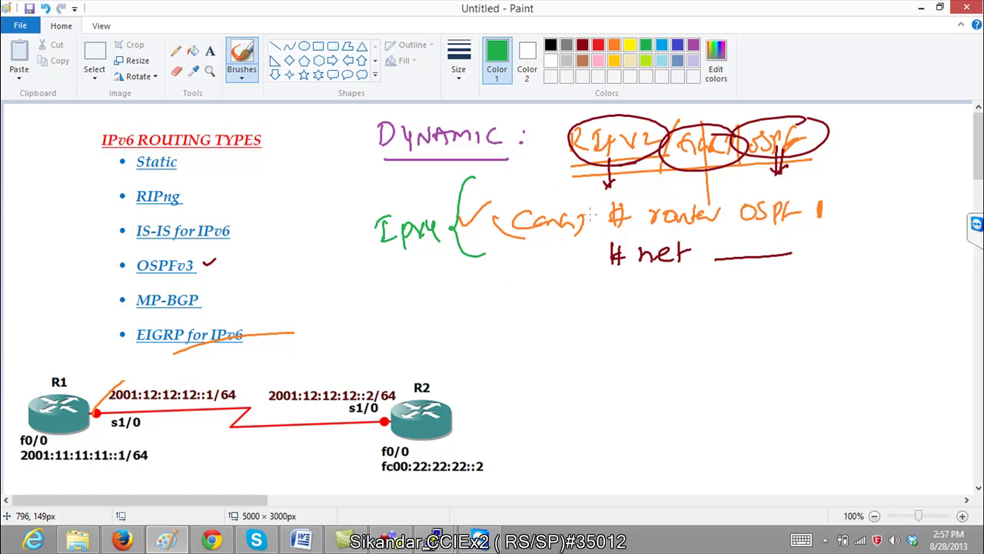
pyautogui.moveTo(471, 227); pyautogui.dragTo(515, 204)
# Strike out OSPF, write RIP, and circle 'net' and R1's two IPv6 addresses.
pyautogui.moveTo(745, 209); pyautogui.dragTo(796, 205)
pyautogui.moveTo(747, 185)
pyautogui.mouseDown()
pyautogui.moveTo(740, 192)
pyautogui.moveTo(773, 193)
pyautogui.moveTo(809, 176)
pyautogui.moveTo(849, 197)
pyautogui.mouseUp()
pyautogui.moveTo(655, 238); pyautogui.dragTo(712, 244)
pyautogui.moveTo(626, 260)
pyautogui.mouseDown()
pyautogui.moveTo(547, 284)
pyautogui.moveTo(566, 286)
pyautogui.mouseUp()
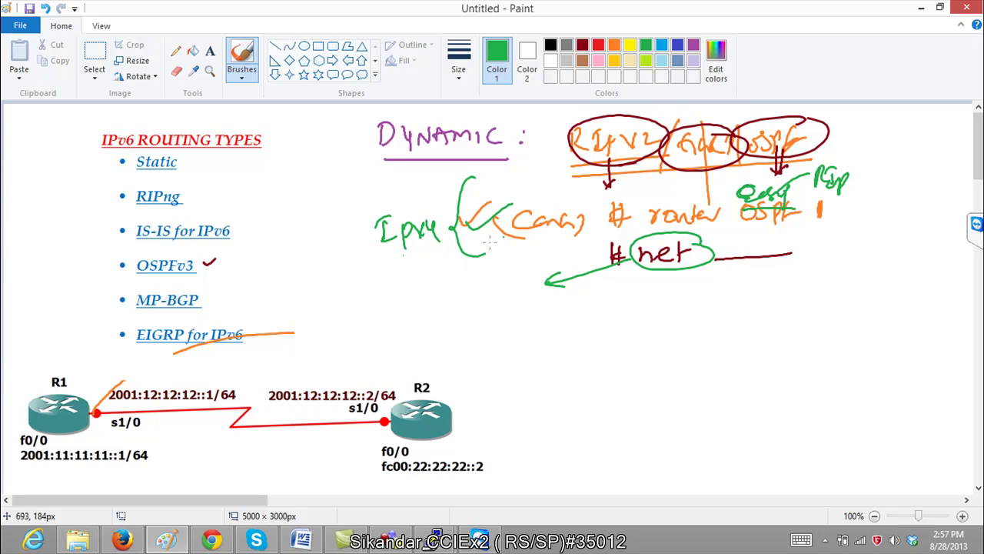
pyautogui.moveTo(451, 262); pyautogui.dragTo(452, 274)
pyautogui.moveTo(77, 445)
pyautogui.mouseDown()
pyautogui.moveTo(46, 440)
pyautogui.moveTo(31, 473)
pyautogui.moveTo(80, 446)
pyautogui.mouseUp()
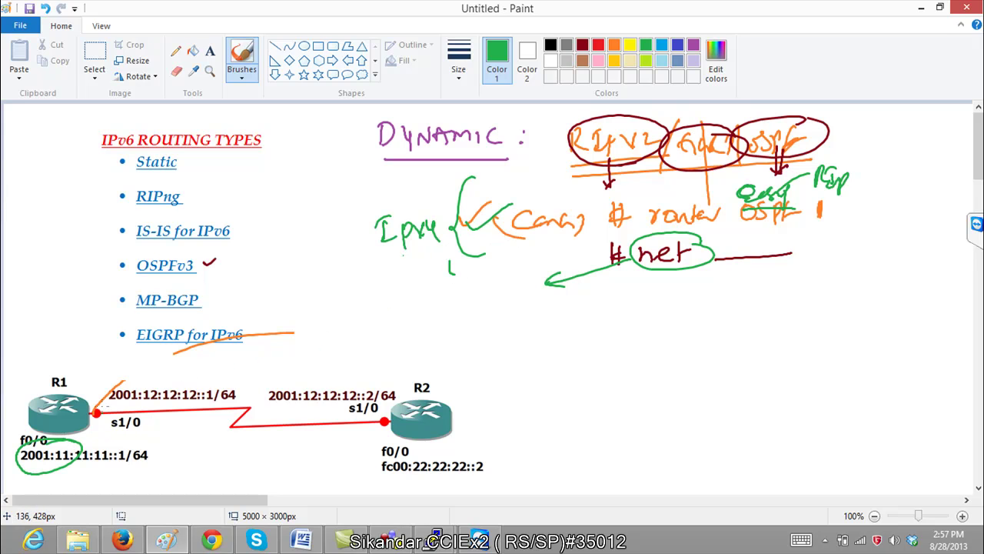
pyautogui.moveTo(153, 373)
pyautogui.mouseDown()
pyautogui.moveTo(101, 387)
pyautogui.moveTo(140, 408)
pyautogui.moveTo(137, 369)
pyautogui.mouseUp()
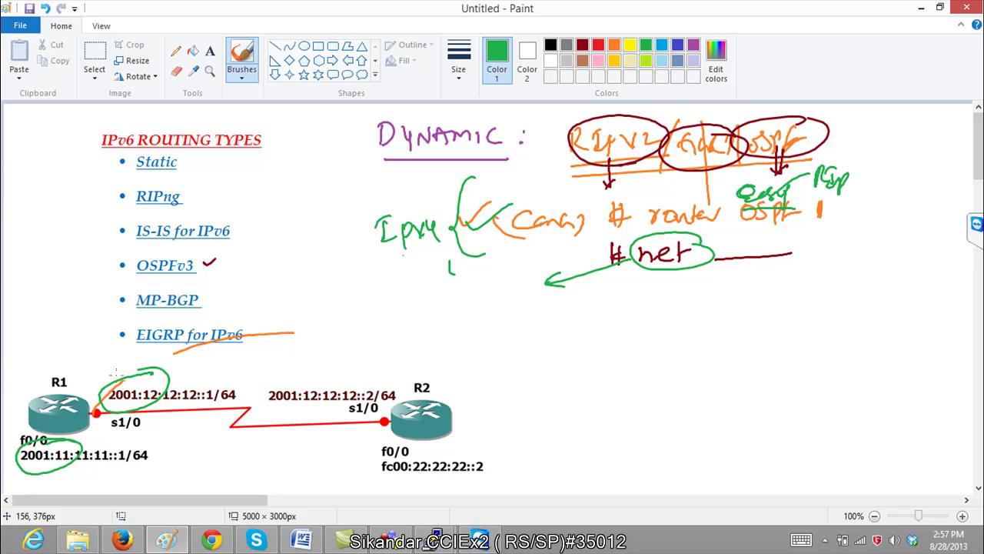
# Undo the recent annotations and write green '(Conf)# IPv6 router' below the orange router line.
pyautogui.hotkey('ctrl', 'z')
pyautogui.hotkey('ctrl', 'z')
pyautogui.hotkey('ctrl', 'z')
pyautogui.hotkey('ctrl', 'z')
pyautogui.hotkey('ctrl', 'z')
pyautogui.hotkey('ctrl', 'z')
pyautogui.hotkey('ctrl', 'z')
pyautogui.hotkey('ctrl', 'z')
pyautogui.hotkey('ctrl', 'z')
pyautogui.hotkey('ctrl', 'z')
pyautogui.hotkey('ctrl', 'z')
pyautogui.hotkey('ctrl', 'z')
pyautogui.hotkey('ctrl', 'z')
pyautogui.hotkey('ctrl', 'z')
pyautogui.hotkey('ctrl', 'z')
pyautogui.hotkey('ctrl', 'z')
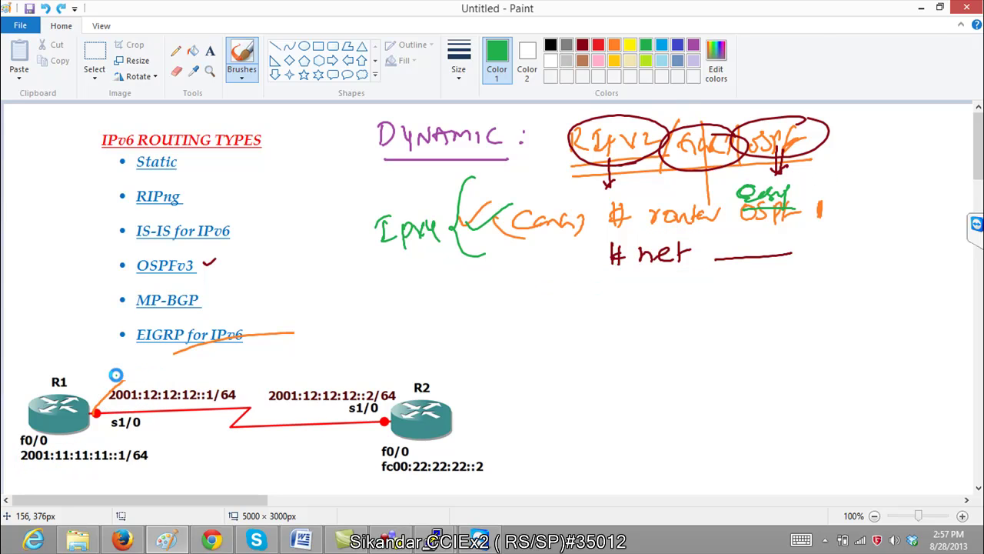
pyautogui.hotkey('ctrl', 'z')
pyautogui.hotkey('ctrl', 'z')
pyautogui.hotkey('ctrl', 'z')
pyautogui.hotkey('ctrl', 'z')
pyautogui.hotkey('ctrl', 'z')
pyautogui.hotkey('ctrl', 'z')
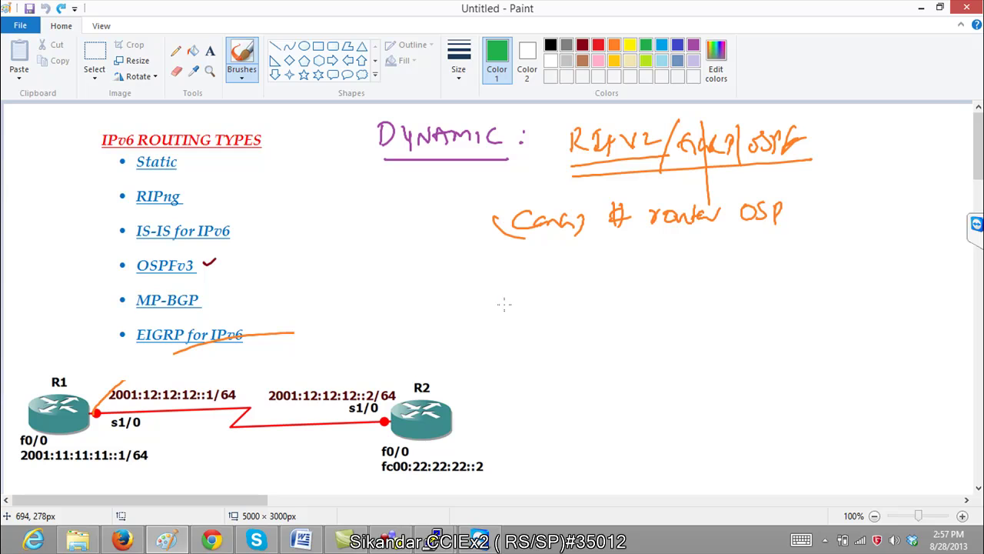
pyautogui.moveTo(498, 303)
pyautogui.mouseDown()
pyautogui.moveTo(510, 318)
pyautogui.moveTo(527, 312)
pyautogui.moveTo(548, 323)
pyautogui.mouseUp()
pyautogui.moveTo(463, 304); pyautogui.dragTo(493, 335)
pyautogui.moveTo(571, 299); pyautogui.dragTo(570, 323)
pyautogui.moveTo(578, 298)
pyautogui.mouseDown()
pyautogui.moveTo(576, 326)
pyautogui.moveTo(579, 306)
pyautogui.mouseUp()
pyautogui.moveTo(565, 317); pyautogui.dragTo(603, 318)
pyautogui.moveTo(608, 316); pyautogui.dragTo(606, 329)
pyautogui.moveTo(606, 311)
pyautogui.mouseDown()
pyautogui.moveTo(615, 330)
pyautogui.moveTo(769, 303)
pyautogui.mouseUp()
# Add 'rip' after 'router', underline the line, and scribble over 'rip'.
pyautogui.moveTo(774, 304); pyautogui.dragTo(785, 329)
pyautogui.moveTo(783, 306); pyautogui.dragTo(797, 311)
pyautogui.moveTo(629, 334); pyautogui.dragTo(777, 323)
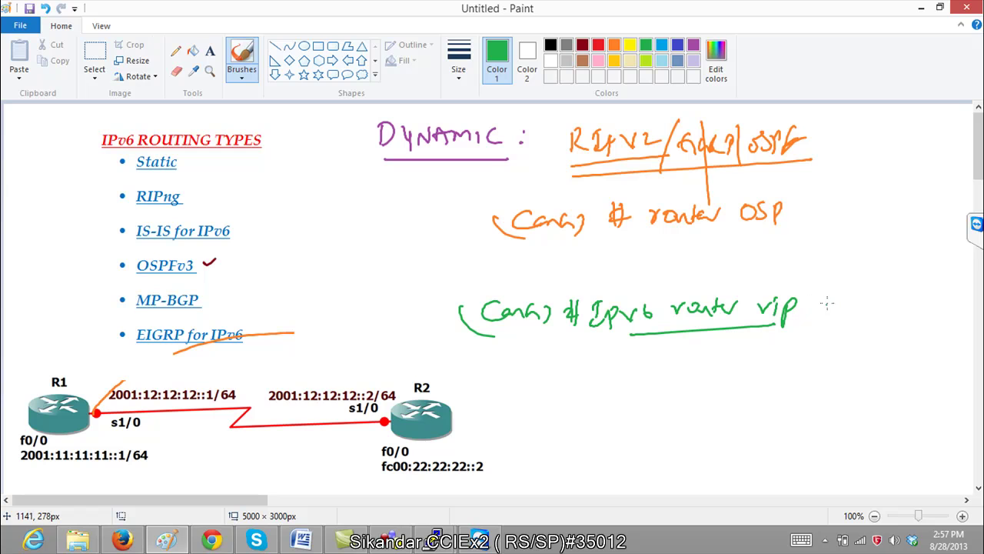
pyautogui.moveTo(772, 314); pyautogui.dragTo(796, 305)
pyautogui.moveTo(763, 310); pyautogui.dragTo(786, 306)
# In dark red, write an underlined '# Exit' and begin '(Conf)# int' on the next line.
pyautogui.click(582, 45)
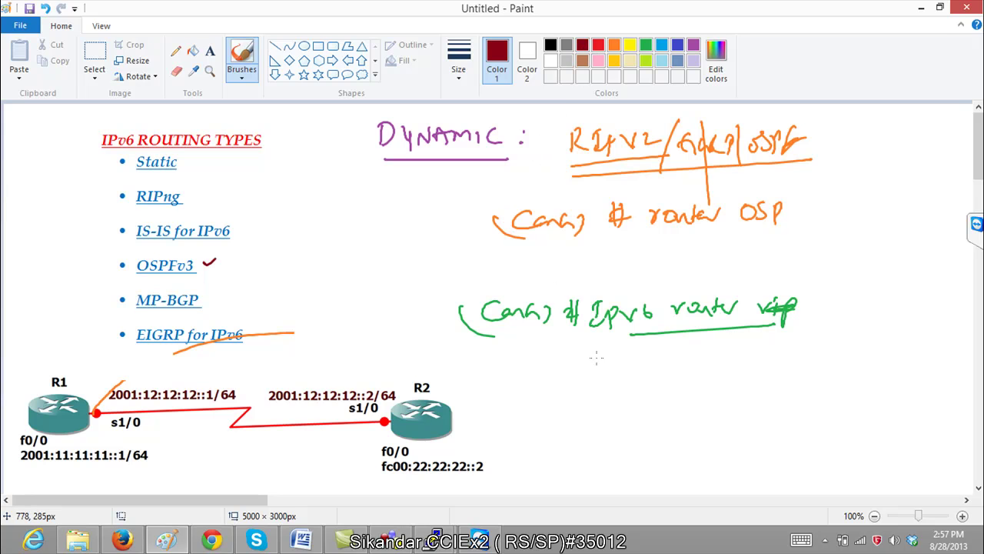
pyautogui.moveTo(567, 345)
pyautogui.mouseDown()
pyautogui.moveTo(573, 355)
pyautogui.moveTo(641, 346)
pyautogui.mouseUp()
pyautogui.moveTo(537, 376); pyautogui.dragTo(694, 361)
pyautogui.moveTo(559, 397); pyautogui.dragTo(618, 415)
pyautogui.moveTo(540, 403); pyautogui.dragTo(547, 427)
pyautogui.moveTo(641, 387); pyautogui.dragTo(642, 412)
pyautogui.moveTo(647, 390)
pyautogui.mouseDown()
pyautogui.moveTo(648, 414)
pyautogui.moveTo(652, 401)
pyautogui.mouseUp()
pyautogui.moveTo(675, 397)
pyautogui.mouseDown()
pyautogui.moveTo(677, 407)
pyautogui.moveTo(673, 398)
pyautogui.mouseUp()
pyautogui.moveTo(678, 403)
pyautogui.mouseDown()
pyautogui.moveTo(684, 393)
pyautogui.moveTo(696, 406)
pyautogui.mouseUp()
pyautogui.moveTo(696, 400); pyautogui.dragTo(710, 397)
# Circle R1's s1/0 label, complete 'int S1/0', and write and circle 'IPv6 rip Enable'.
pyautogui.moveTo(137, 411)
pyautogui.mouseDown()
pyautogui.moveTo(101, 435)
pyautogui.moveTo(143, 423)
pyautogui.moveTo(121, 367)
pyautogui.mouseUp()
pyautogui.moveTo(116, 378)
pyautogui.mouseDown()
pyautogui.moveTo(121, 366)
pyautogui.moveTo(131, 377)
pyautogui.mouseUp()
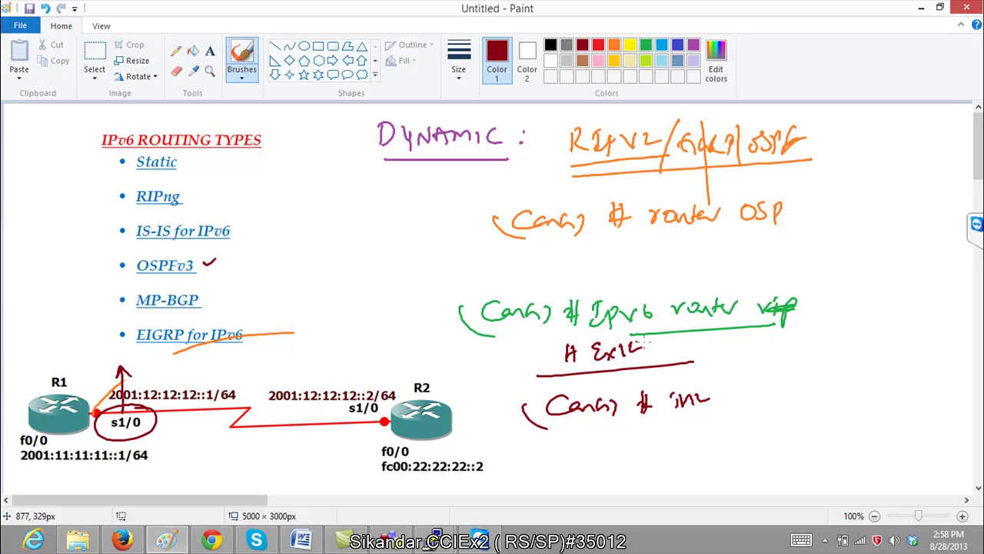
pyautogui.moveTo(742, 391); pyautogui.dragTo(726, 406)
pyautogui.moveTo(745, 392); pyautogui.dragTo(762, 414)
pyautogui.moveTo(777, 396); pyautogui.dragTo(778, 396)
pyautogui.moveTo(660, 428)
pyautogui.mouseDown()
pyautogui.moveTo(669, 447)
pyautogui.moveTo(773, 426)
pyautogui.moveTo(847, 436)
pyautogui.mouseUp()
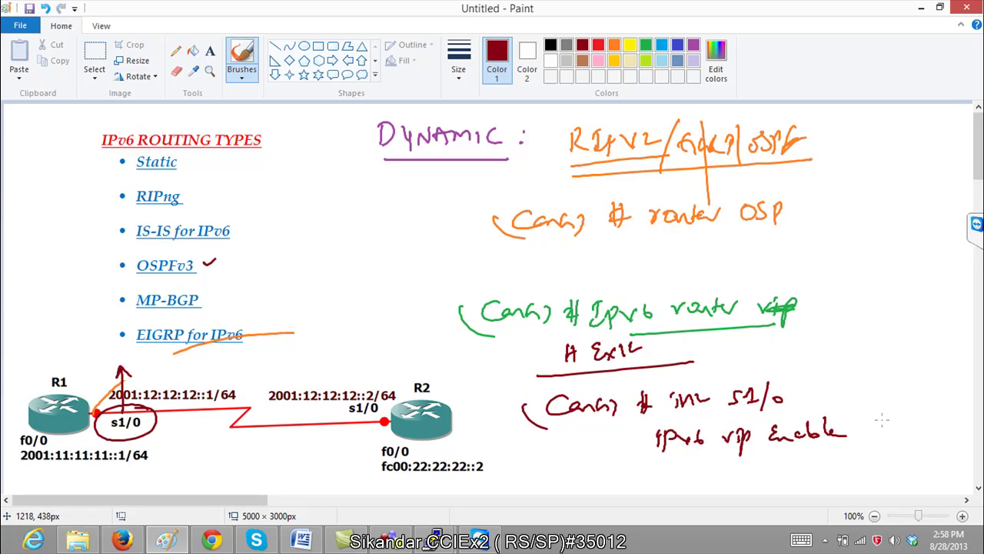
pyautogui.moveTo(671, 422)
pyautogui.mouseDown()
pyautogui.moveTo(870, 411)
pyautogui.moveTo(703, 466)
pyautogui.moveTo(663, 420)
pyautogui.mouseUp()
pyautogui.moveTo(791, 395)
pyautogui.mouseDown()
pyautogui.moveTo(720, 389)
pyautogui.moveTo(785, 385)
pyautogui.mouseUp()
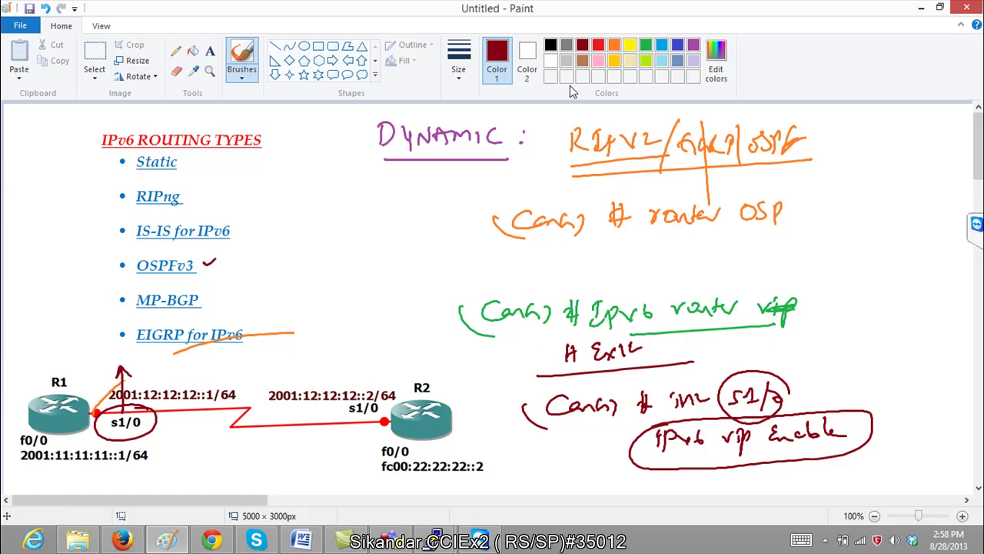
# In orange, circle S1/0 with a bold arrow and tick the 'IPv6 rip Enable' line.
pyautogui.click(615, 45)
pyautogui.moveTo(778, 388)
pyautogui.mouseDown()
pyautogui.moveTo(761, 417)
pyautogui.moveTo(809, 350)
pyautogui.moveTo(814, 360)
pyautogui.mouseUp()
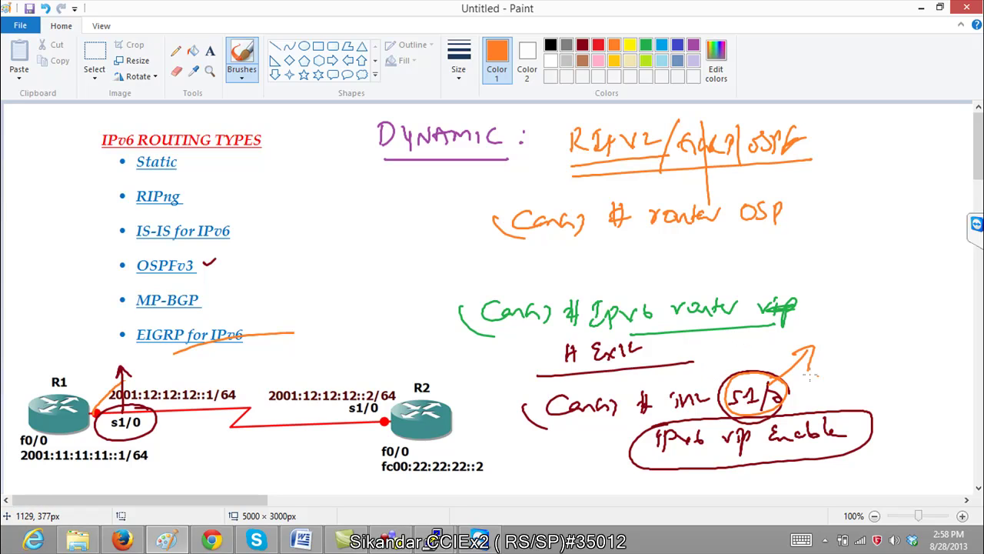
pyautogui.moveTo(785, 380)
pyautogui.mouseDown()
pyautogui.moveTo(815, 350)
pyautogui.moveTo(819, 366)
pyautogui.moveTo(823, 355)
pyautogui.mouseUp()
pyautogui.moveTo(653, 438); pyautogui.dragTo(618, 445)
pyautogui.moveTo(590, 440)
pyautogui.mouseDown()
pyautogui.moveTo(601, 446)
pyautogui.moveTo(611, 432)
pyautogui.mouseUp()
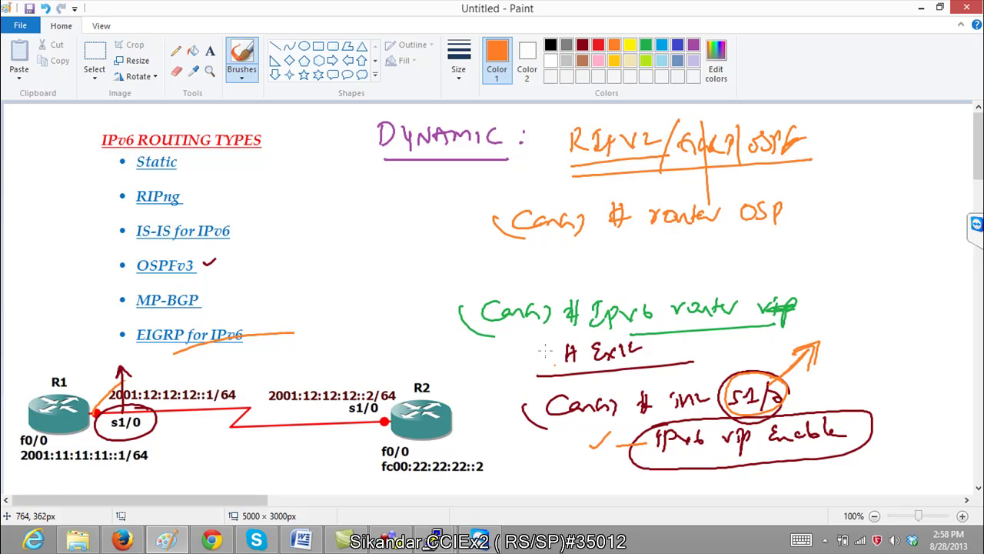
# Bring the Word CCIE notes forward, scroll to the R1–R2 diagram and select it.
pyautogui.moveTo(303, 548)
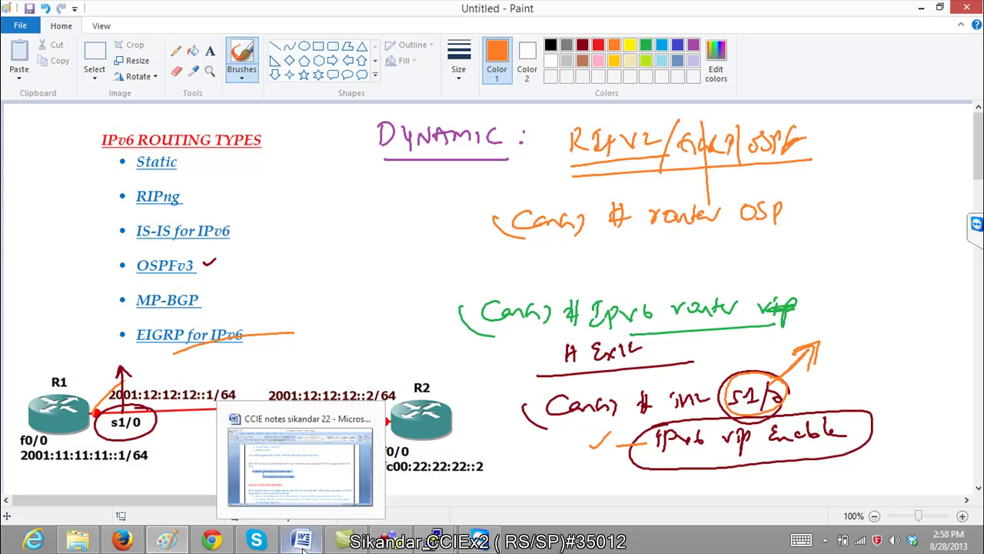
pyautogui.click(288, 415)
pyautogui.scroll(-10, 288, 415)
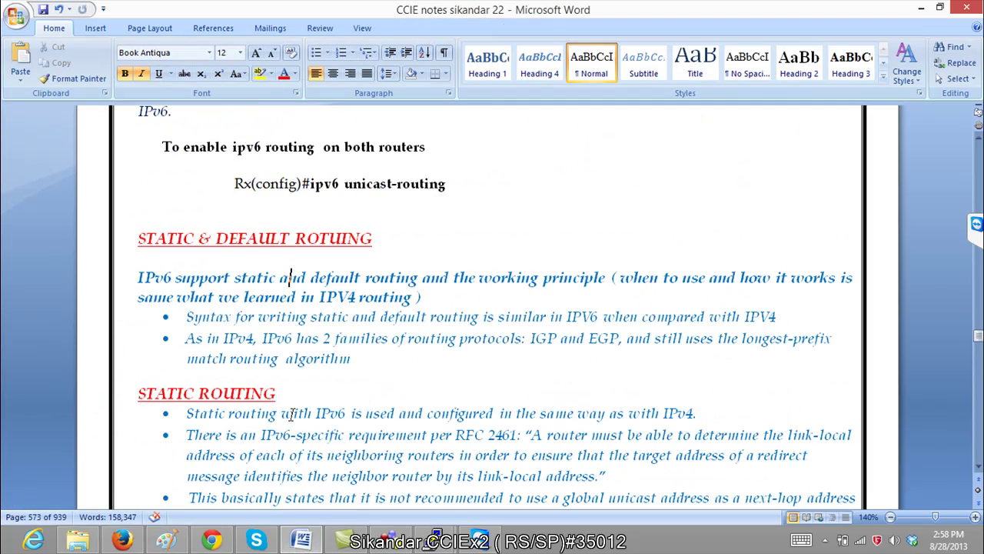
pyautogui.scroll(-10, 300, 419)
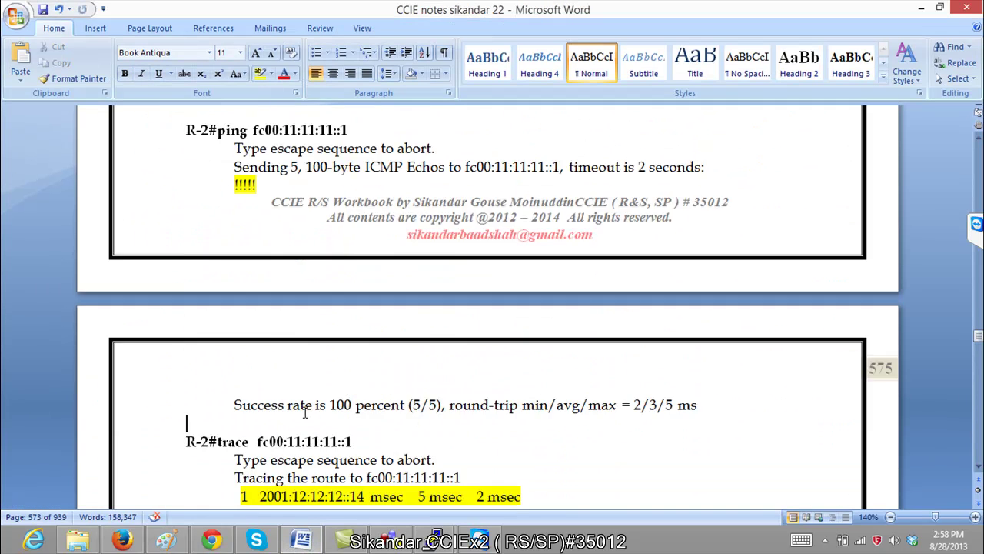
pyautogui.scroll(-8, 305, 415)
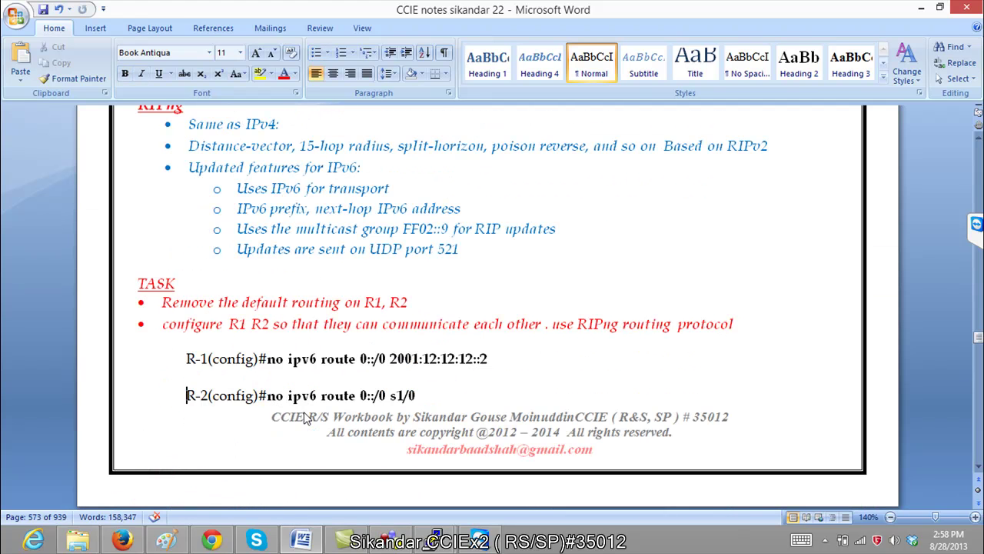
pyautogui.scroll(1, 304, 415)
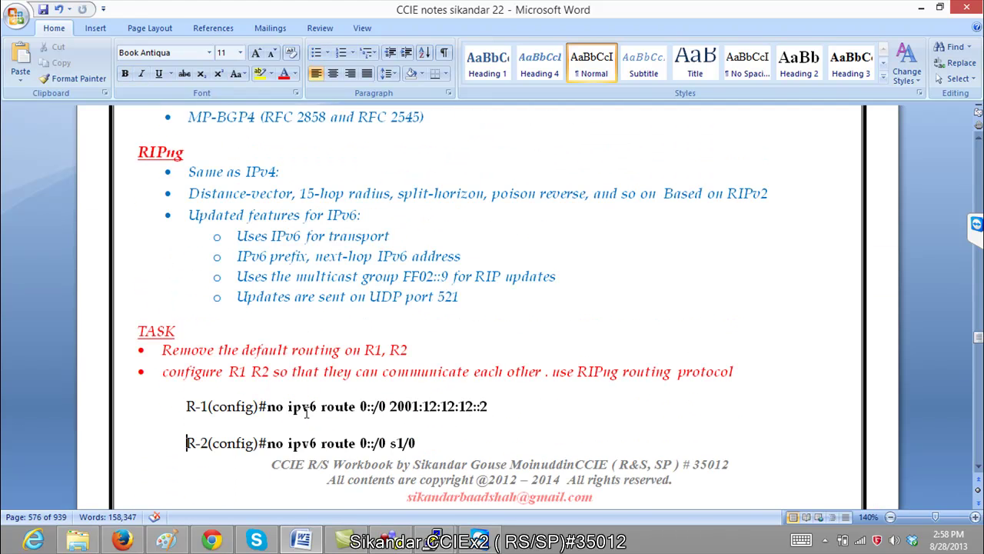
pyautogui.scroll(2, 306, 413)
pyautogui.scroll(-12, 308, 414)
pyautogui.click(314, 413)
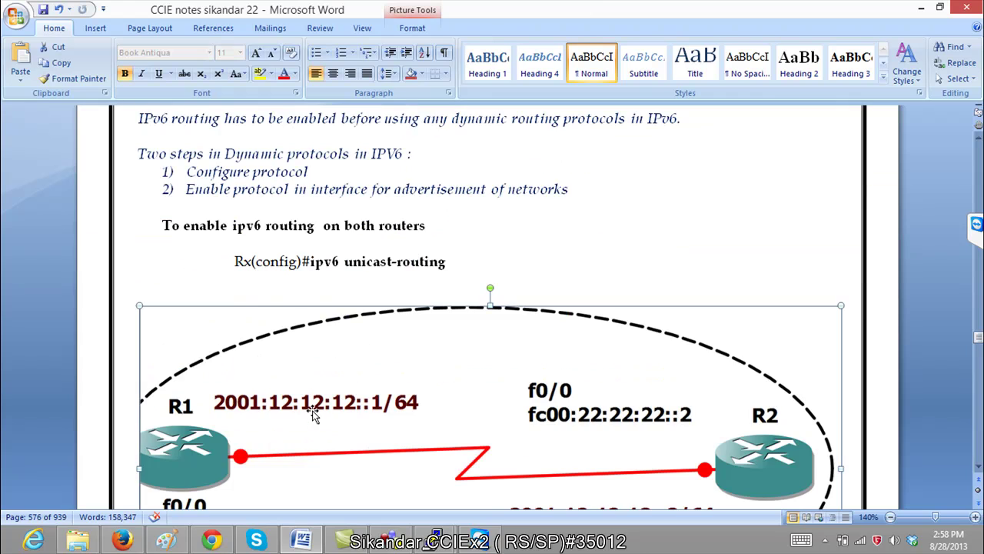
# Highlight 'Dynamic protocols', 'Configure protocol' and 'advertisement of' in the notes, then minimize Word.
pyautogui.scroll(2, 316, 416)
pyautogui.moveTo(228, 251); pyautogui.dragTo(330, 253)
pyautogui.click(286, 283)
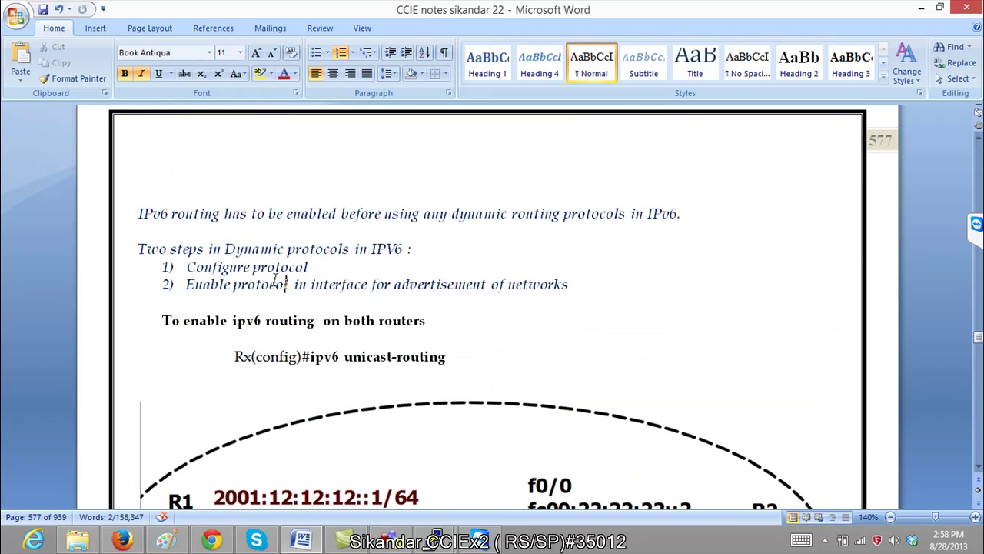
pyautogui.tripleClick(208, 267)
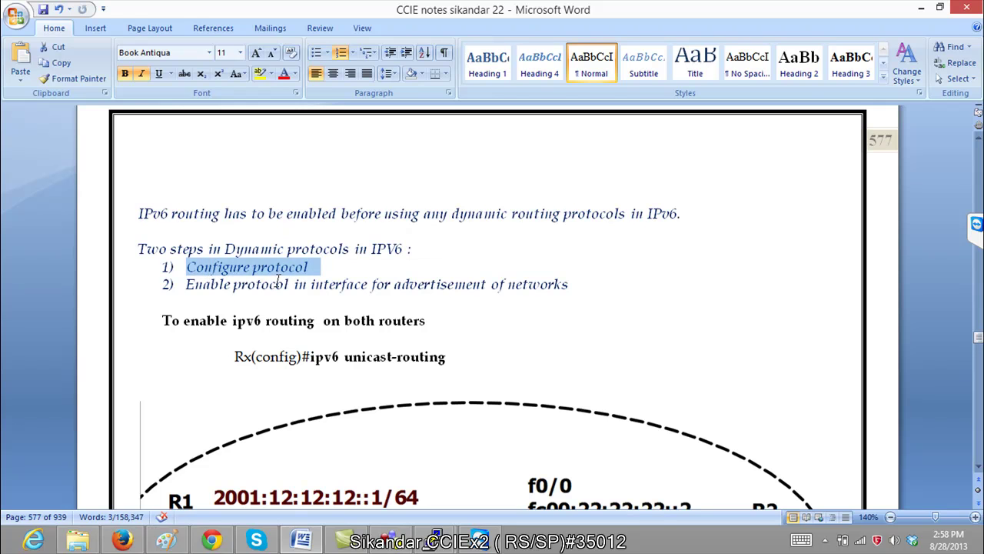
pyautogui.click(281, 285)
pyautogui.moveTo(291, 285); pyautogui.dragTo(234, 285)
pyautogui.click(350, 287)
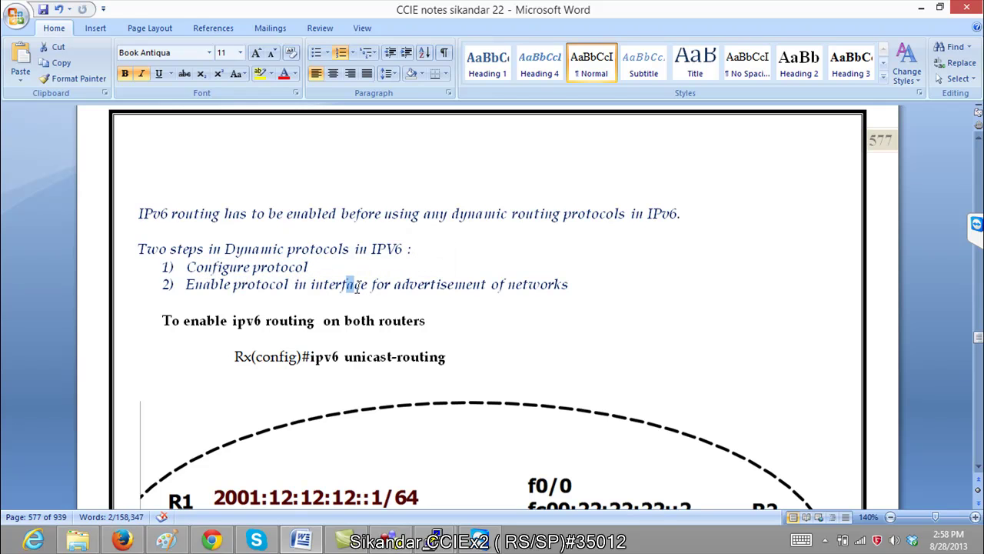
pyautogui.moveTo(395, 285); pyautogui.dragTo(500, 288)
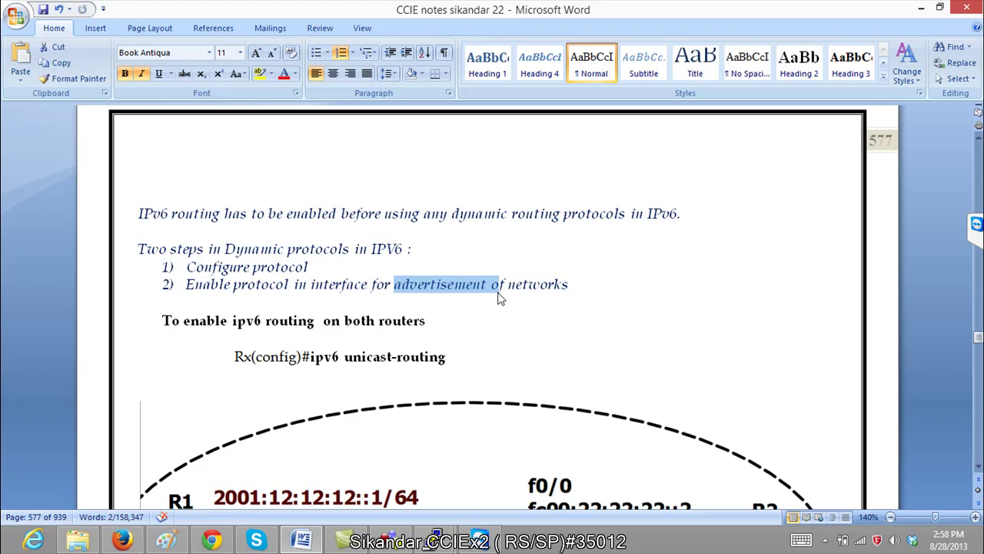
pyautogui.click(361, 296)
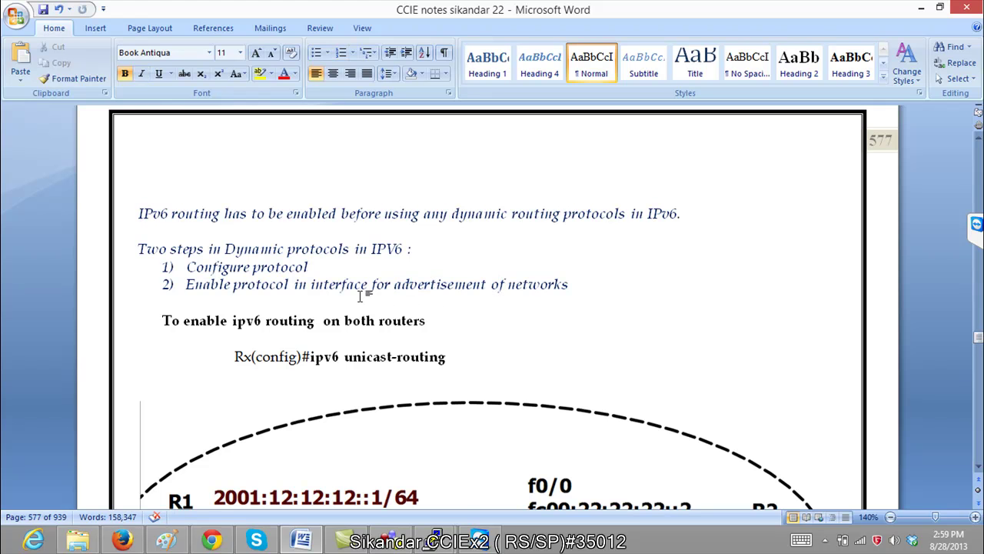
pyautogui.scroll(-5, 369, 307)
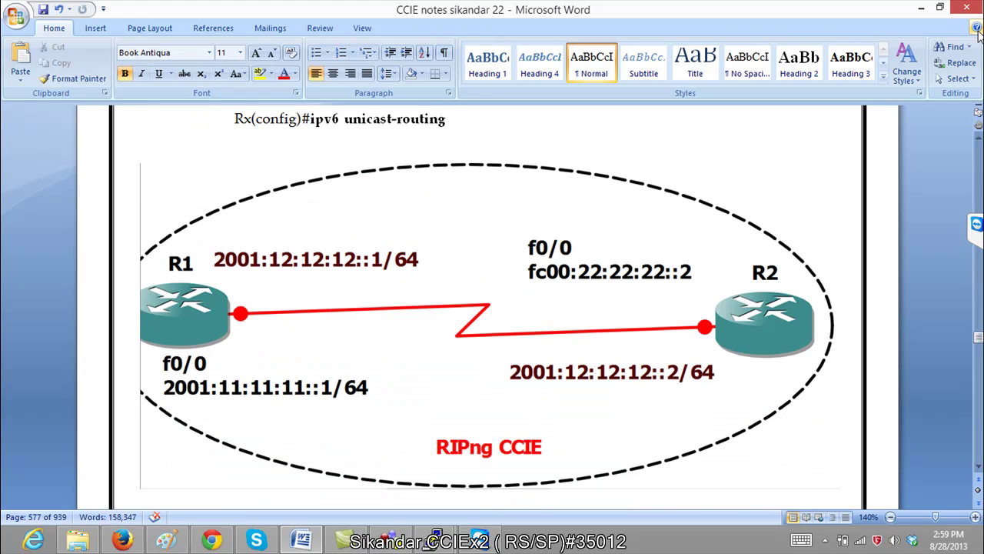
pyautogui.click(922, 9)
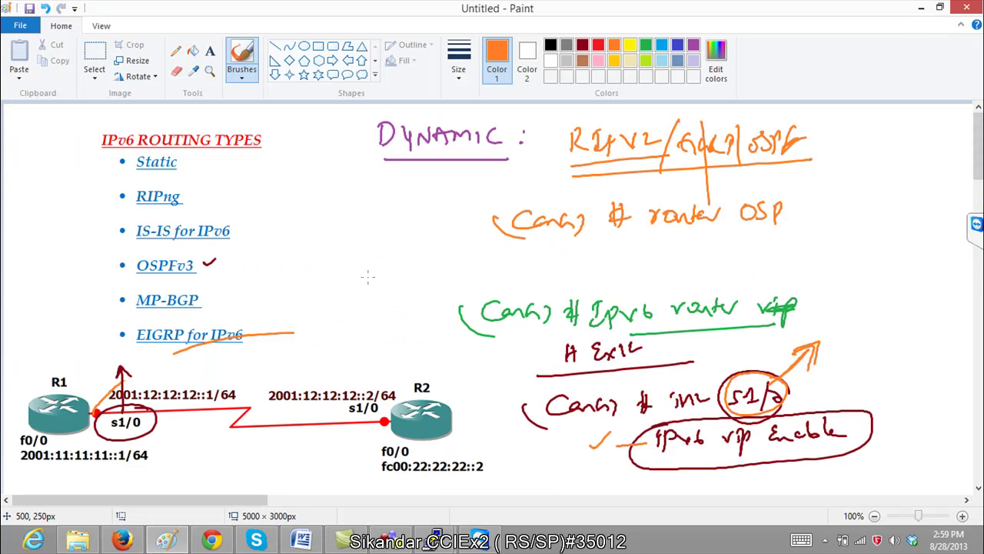
# Undo the old interface notes and discard trial strokes, including a selection and an 'R1'.
pyautogui.hotkey('ctrl', 'z')
pyautogui.hotkey('ctrl', 'z')
pyautogui.hotkey('ctrl', 'z')
pyautogui.hotkey('ctrl', 'z')
pyautogui.hotkey('ctrl', 'z')
pyautogui.hotkey('ctrl', 'z')
pyautogui.hotkey('ctrl', 'z')
pyautogui.hotkey('ctrl', 'z')
pyautogui.hotkey('ctrl', 'z')
pyautogui.hotkey('ctrl', 'z')
pyautogui.hotkey('ctrl', 'z')
pyautogui.hotkey('ctrl', 'z')
pyautogui.hotkey('ctrl', 'z')
pyautogui.hotkey('ctrl', 'z')
pyautogui.hotkey('ctrl', 'z')
pyautogui.hotkey('ctrl', 'z')
pyautogui.hotkey('ctrl', 'z')
pyautogui.hotkey('ctrl', 'z')
pyautogui.hotkey('ctrl', 'z')
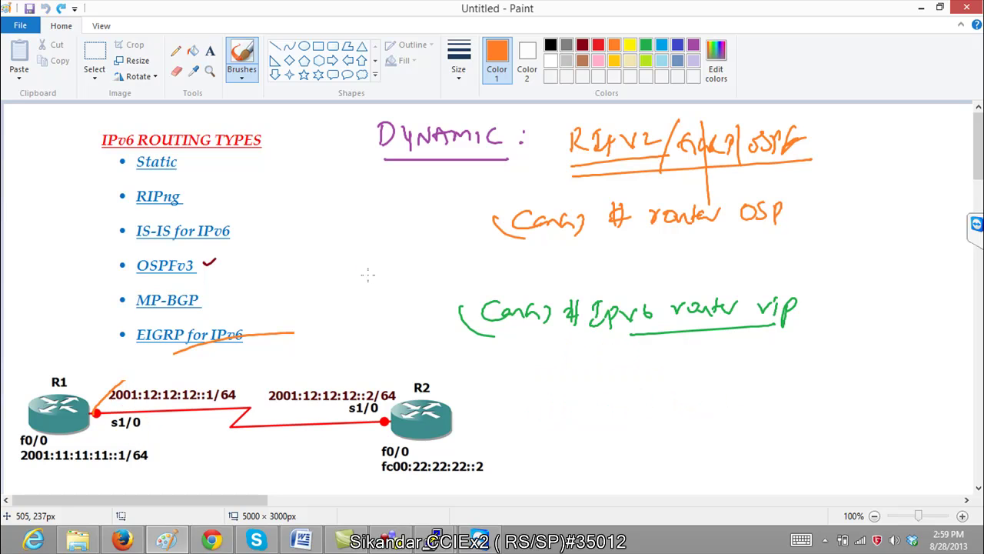
pyautogui.moveTo(609, 369)
pyautogui.mouseDown()
pyautogui.moveTo(749, 417)
pyautogui.moveTo(881, 429)
pyautogui.mouseUp()
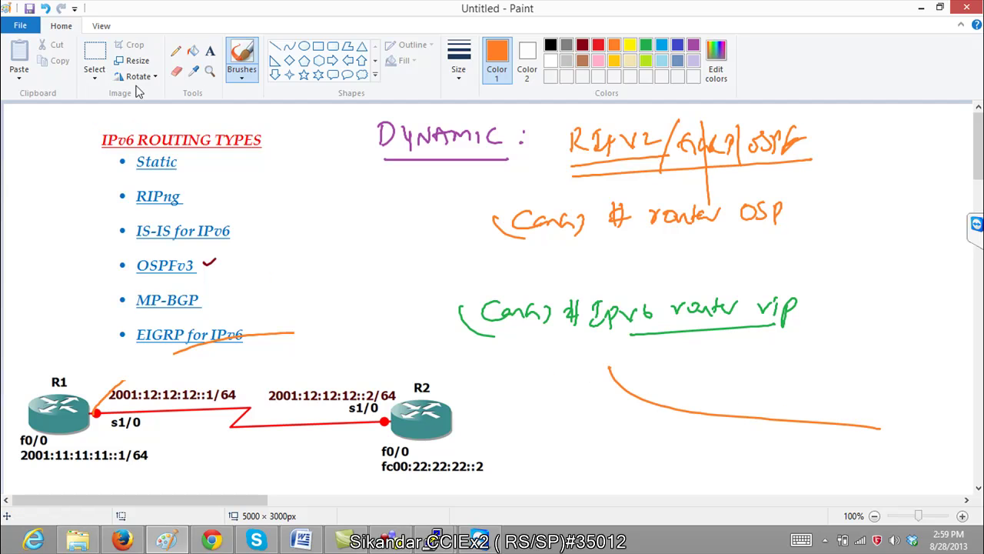
pyautogui.click(95, 53)
pyautogui.moveTo(250, 501); pyautogui.dragTo(450, 492)
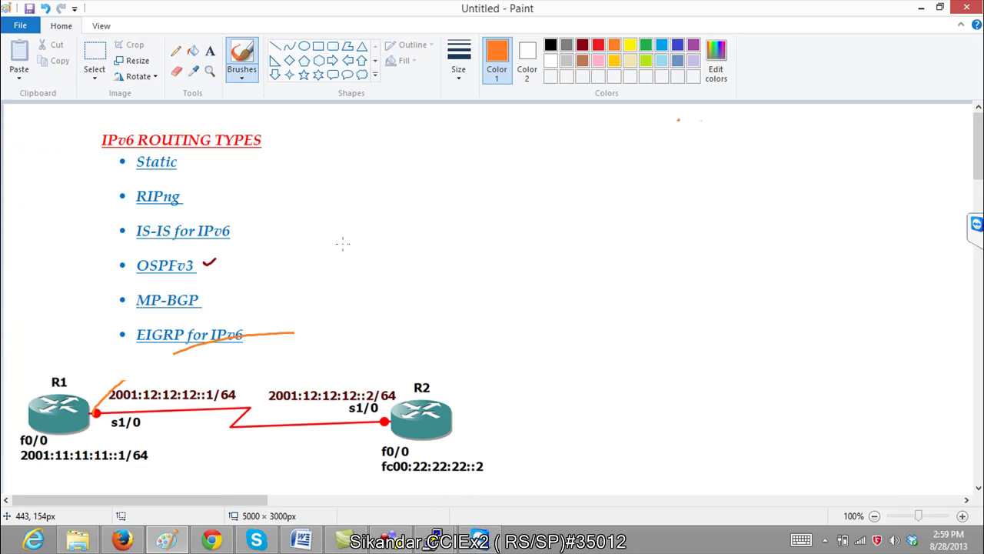
pyautogui.moveTo(390, 129)
pyautogui.mouseDown()
pyautogui.moveTo(389, 153)
pyautogui.moveTo(403, 151)
pyautogui.mouseUp()
pyautogui.moveTo(420, 132); pyautogui.dragTo(420, 151)
pyautogui.hotkey('ctrl', 'z')
pyautogui.hotkey('ctrl', 'z')
pyautogui.hotkey('ctrl', 'z')
pyautogui.hotkey('ctrl', 'z')
# Write the orange multicast address '224.0.0.9' with an arrow to 'RIPv2'.
pyautogui.moveTo(534, 134); pyautogui.dragTo(544, 150)
pyautogui.moveTo(553, 132); pyautogui.dragTo(571, 148)
pyautogui.moveTo(576, 133)
pyautogui.mouseDown()
pyautogui.moveTo(586, 146)
pyautogui.moveTo(600, 138)
pyautogui.mouseUp()
pyautogui.moveTo(609, 138)
pyautogui.mouseDown()
pyautogui.moveTo(607, 146)
pyautogui.moveTo(611, 138)
pyautogui.mouseUp()
pyautogui.moveTo(627, 138)
pyautogui.mouseDown()
pyautogui.moveTo(626, 151)
pyautogui.moveTo(666, 144)
pyautogui.mouseUp()
pyautogui.moveTo(659, 137)
pyautogui.mouseDown()
pyautogui.moveTo(660, 150)
pyautogui.moveTo(680, 149)
pyautogui.mouseUp()
pyautogui.moveTo(681, 130)
pyautogui.mouseDown()
pyautogui.moveTo(692, 148)
pyautogui.moveTo(722, 149)
pyautogui.mouseUp()
pyautogui.moveTo(716, 134); pyautogui.dragTo(735, 146)
pyautogui.moveTo(739, 134); pyautogui.dragTo(751, 146)
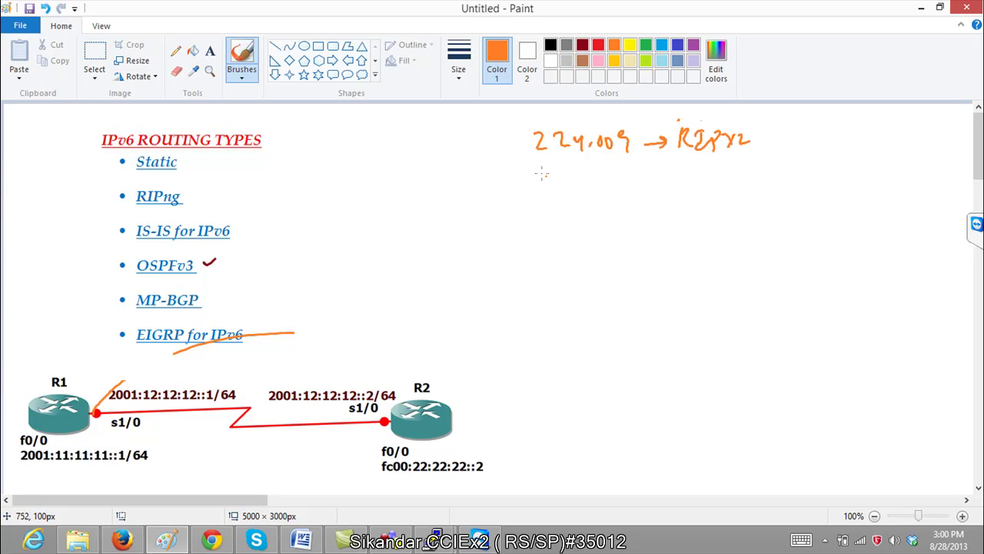
# Add '224.0.0.10 EIGRP' and '224.0.0.5 OSPF' below, and bracket all three addresses.
pyautogui.moveTo(649, 184)
pyautogui.mouseDown()
pyautogui.moveTo(719, 183)
pyautogui.moveTo(729, 171)
pyautogui.moveTo(748, 191)
pyautogui.mouseUp()
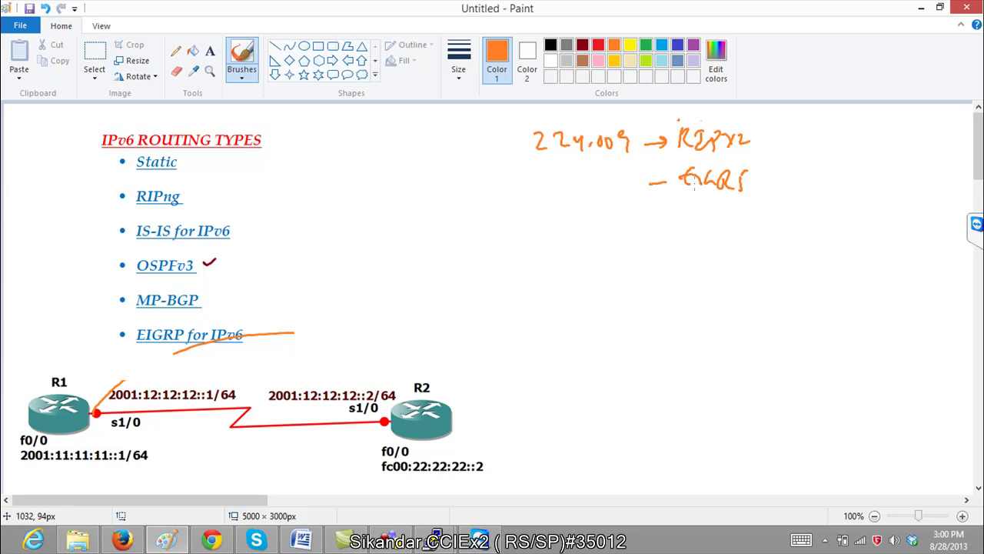
pyautogui.moveTo(517, 183); pyautogui.dragTo(530, 195)
pyautogui.moveTo(538, 185); pyautogui.dragTo(553, 197)
pyautogui.moveTo(560, 187); pyautogui.dragTo(620, 197)
pyautogui.moveTo(632, 186); pyautogui.dragTo(633, 187)
pyautogui.moveTo(692, 203)
pyautogui.mouseDown()
pyautogui.moveTo(686, 222)
pyautogui.moveTo(721, 209)
pyautogui.mouseUp()
pyautogui.moveTo(735, 205)
pyautogui.mouseDown()
pyautogui.moveTo(734, 225)
pyautogui.moveTo(748, 203)
pyautogui.mouseUp()
pyautogui.moveTo(552, 221)
pyautogui.mouseDown()
pyautogui.moveTo(585, 228)
pyautogui.moveTo(593, 242)
pyautogui.moveTo(644, 219)
pyautogui.moveTo(627, 261)
pyautogui.mouseUp()
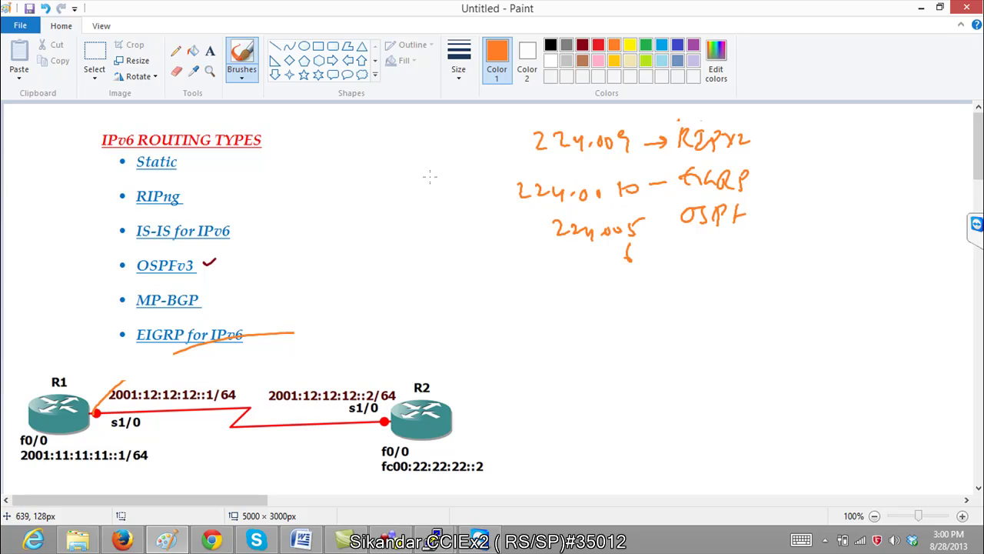
pyautogui.moveTo(526, 120)
pyautogui.mouseDown()
pyautogui.moveTo(497, 185)
pyautogui.moveTo(530, 236)
pyautogui.mouseUp()
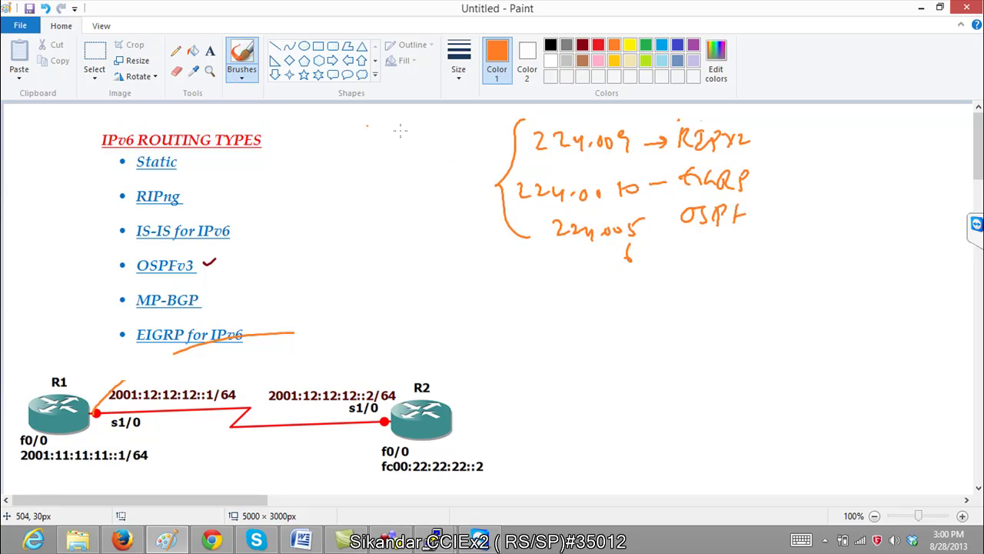
# In dark red, underline 224.0.0.9 and write an arrow and 'FF02:' after RIPng.
pyautogui.click(582, 45)
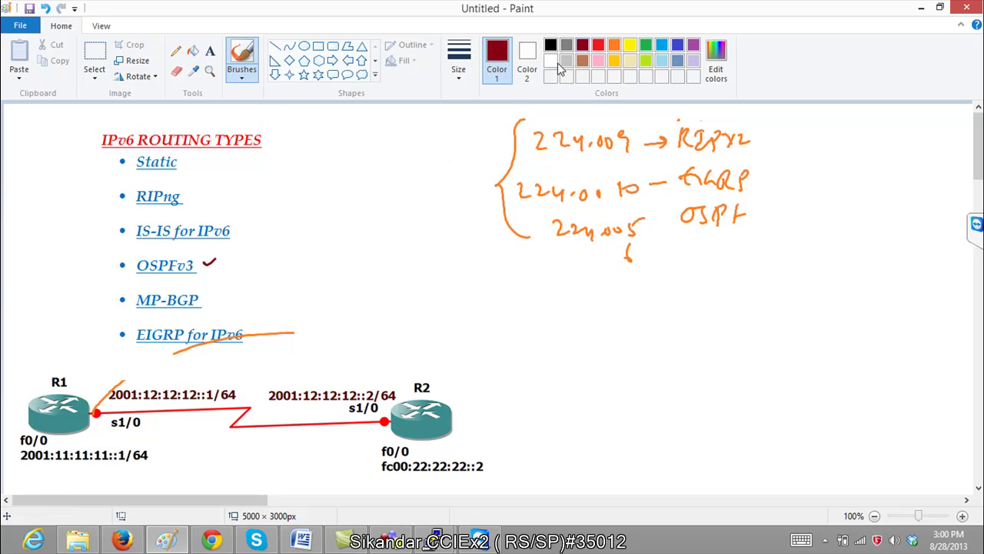
pyautogui.moveTo(553, 155); pyautogui.dragTo(637, 154)
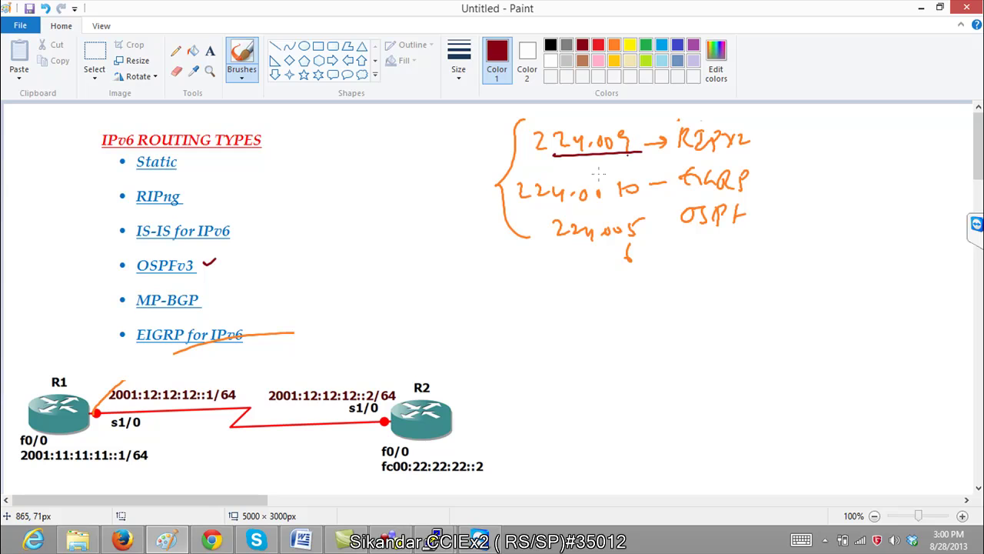
pyautogui.moveTo(194, 199)
pyautogui.mouseDown()
pyautogui.moveTo(228, 194)
pyautogui.moveTo(224, 201)
pyautogui.moveTo(254, 206)
pyautogui.moveTo(266, 184)
pyautogui.mouseUp()
pyautogui.moveTo(254, 194); pyautogui.dragTo(266, 193)
pyautogui.moveTo(273, 186); pyautogui.dragTo(272, 203)
pyautogui.moveTo(273, 185); pyautogui.dragTo(284, 184)
pyautogui.moveTo(273, 194)
pyautogui.mouseDown()
pyautogui.moveTo(292, 188)
pyautogui.moveTo(315, 201)
pyautogui.mouseUp()
pyautogui.moveTo(326, 186)
pyautogui.mouseDown()
pyautogui.moveTo(329, 200)
pyautogui.moveTo(344, 185)
pyautogui.moveTo(345, 199)
pyautogui.mouseUp()
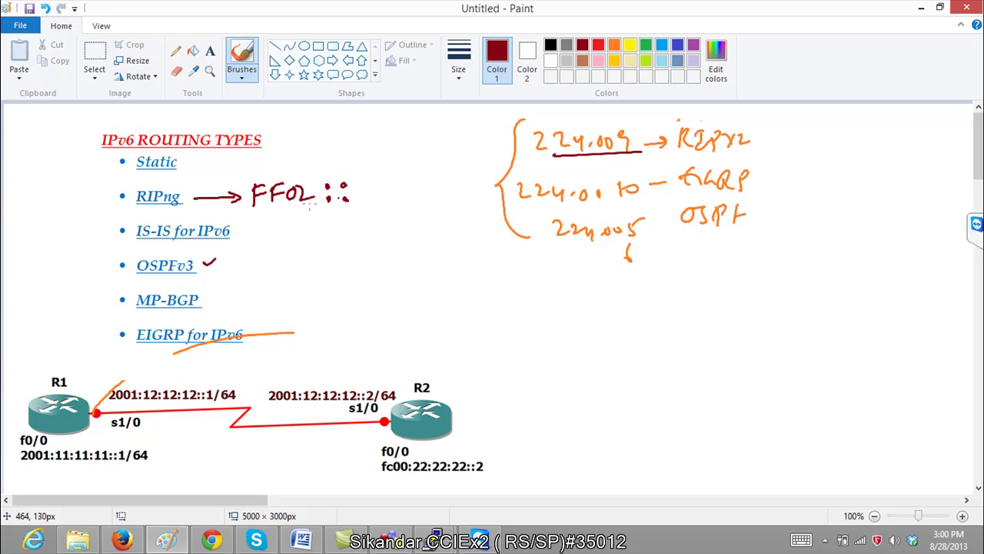
# In red, complete FF02::9 for RIPng and circle the 9 of 224.0.0.9.
pyautogui.click(599, 45)
pyautogui.moveTo(276, 171)
pyautogui.mouseDown()
pyautogui.moveTo(293, 178)
pyautogui.moveTo(281, 171)
pyautogui.mouseUp()
pyautogui.hotkey('ctrl', 'z')
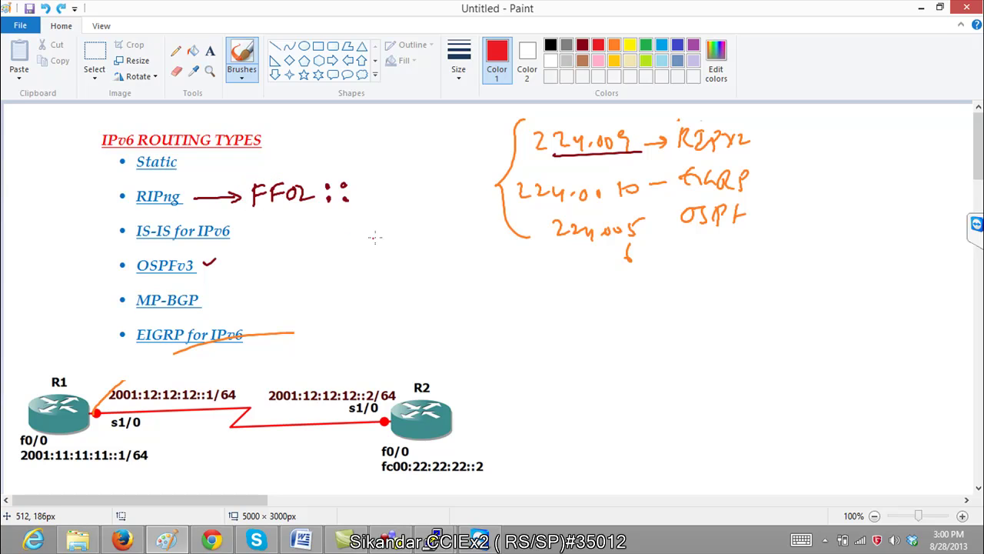
pyautogui.moveTo(373, 187); pyautogui.dragTo(373, 206)
pyautogui.moveTo(624, 127); pyautogui.dragTo(620, 129)
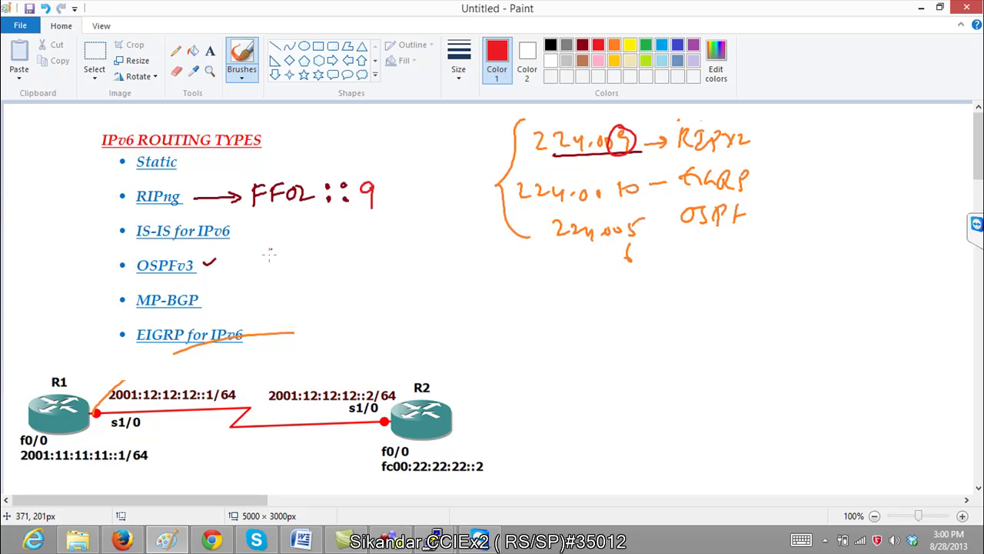
# Turn the OSPFv3 check mark into an arrow pointing to FF02::5/6.
pyautogui.moveTo(213, 270)
pyautogui.mouseDown()
pyautogui.moveTo(277, 258)
pyautogui.moveTo(328, 266)
pyautogui.mouseUp()
pyautogui.moveTo(340, 250); pyautogui.dragTo(341, 256)
pyautogui.moveTo(340, 263)
pyautogui.mouseDown()
pyautogui.moveTo(355, 253)
pyautogui.moveTo(360, 283)
pyautogui.mouseUp()
# Write an arrow and FF02::A after EIGRP for IPv6, then circle 10 and link it to A.
pyautogui.moveTo(246, 336)
pyautogui.mouseDown()
pyautogui.moveTo(295, 335)
pyautogui.moveTo(308, 323)
pyautogui.moveTo(356, 339)
pyautogui.moveTo(364, 329)
pyautogui.mouseUp()
pyautogui.moveTo(363, 335); pyautogui.dragTo(364, 336)
pyautogui.moveTo(370, 327); pyautogui.dragTo(371, 330)
pyautogui.moveTo(370, 334)
pyautogui.mouseDown()
pyautogui.moveTo(395, 322)
pyautogui.moveTo(408, 339)
pyautogui.mouseUp()
pyautogui.moveTo(389, 332); pyautogui.dragTo(403, 330)
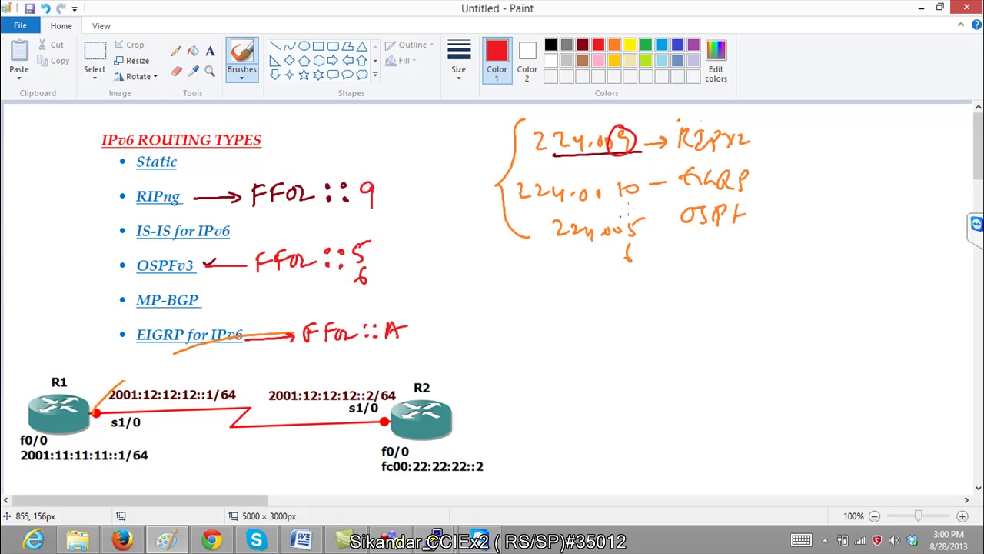
pyautogui.moveTo(648, 173)
pyautogui.mouseDown()
pyautogui.moveTo(646, 183)
pyautogui.moveTo(792, 185)
pyautogui.moveTo(793, 174)
pyautogui.mouseUp()
pyautogui.moveTo(792, 174)
pyautogui.mouseDown()
pyautogui.moveTo(802, 195)
pyautogui.moveTo(805, 185)
pyautogui.mouseUp()
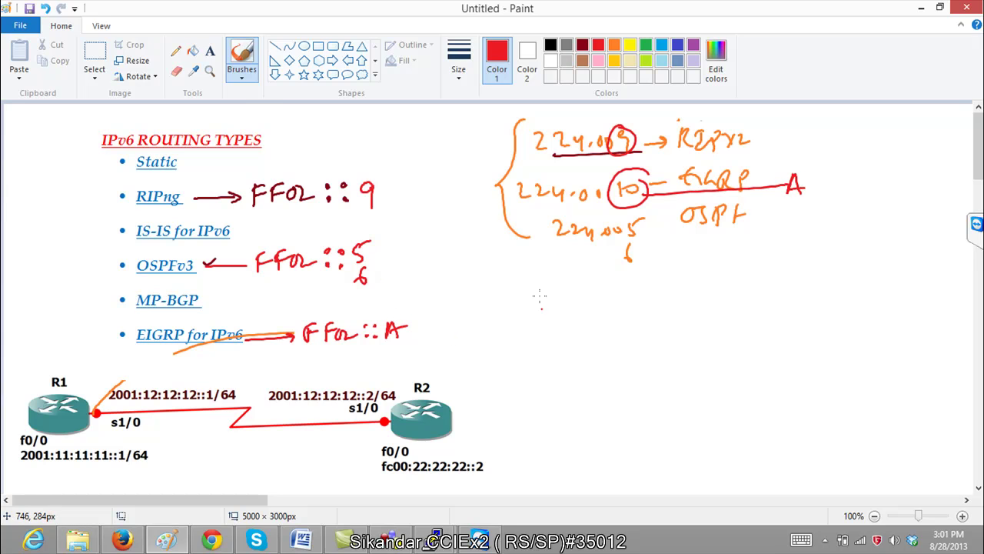
# Select the multicast-address notes and remove them from the canvas.
pyautogui.click(94, 53)
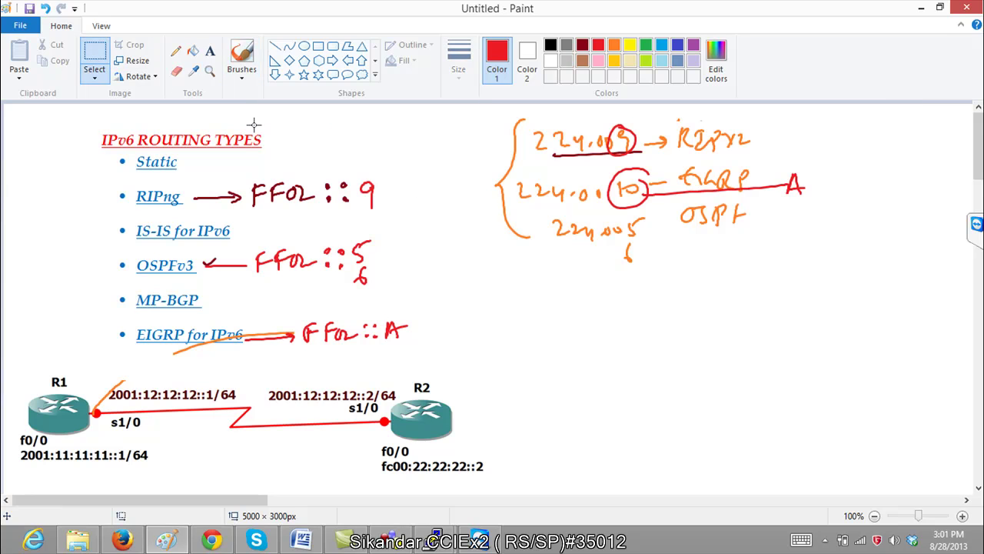
pyautogui.moveTo(558, 299); pyautogui.dragTo(752, 401)
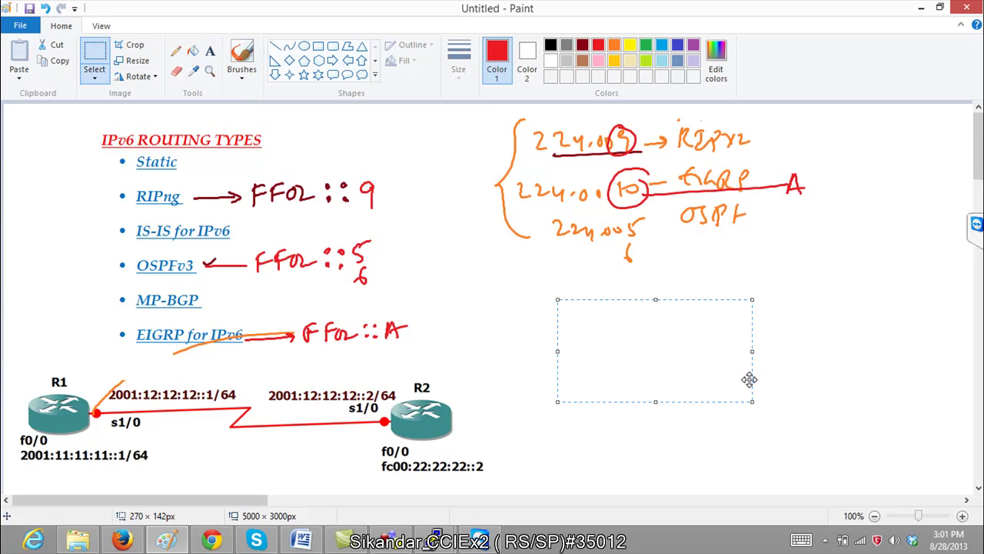
pyautogui.hotkey('ctrl', 'z')
pyautogui.hotkey('ctrl', 'z')
pyautogui.hotkey('ctrl', 'z')
pyautogui.hotkey('ctrl', 'z')
pyautogui.hotkey('ctrl', 'z')
pyautogui.hotkey('ctrl', 'z')
pyautogui.hotkey('ctrl', 'z')
pyautogui.hotkey('ctrl', 'z')
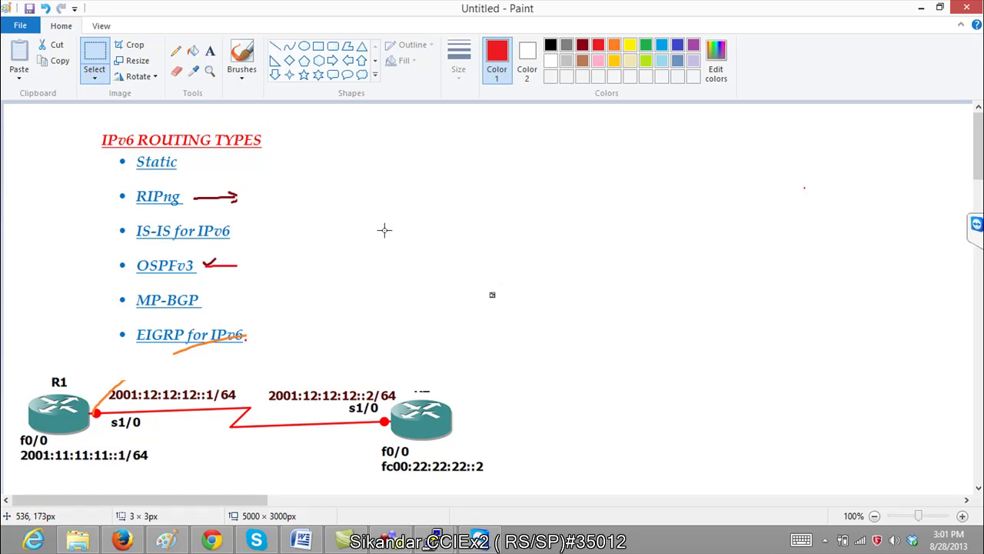
# Handwrite '(Conf) # IPv6 router rip' in red with the brush.
pyautogui.click(256, 72)
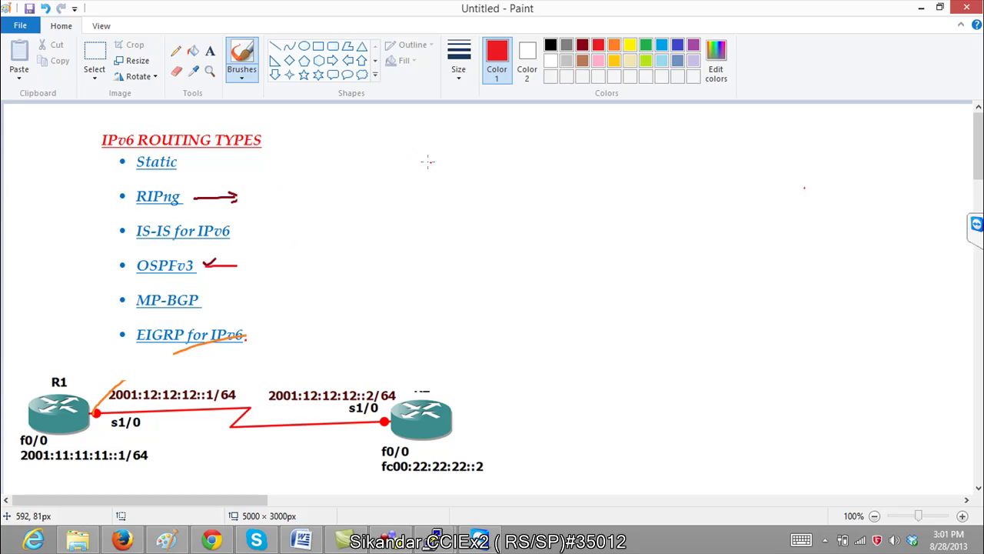
pyautogui.moveTo(405, 154)
pyautogui.mouseDown()
pyautogui.moveTo(390, 174)
pyautogui.moveTo(468, 162)
pyautogui.moveTo(465, 177)
pyautogui.mouseUp()
pyautogui.moveTo(390, 152); pyautogui.dragTo(392, 184)
pyautogui.moveTo(494, 154); pyautogui.dragTo(499, 179)
pyautogui.moveTo(489, 160); pyautogui.dragTo(504, 158)
pyautogui.moveTo(490, 168)
pyautogui.mouseDown()
pyautogui.moveTo(524, 176)
pyautogui.moveTo(658, 160)
pyautogui.moveTo(729, 168)
pyautogui.moveTo(727, 183)
pyautogui.moveTo(732, 173)
pyautogui.mouseUp()
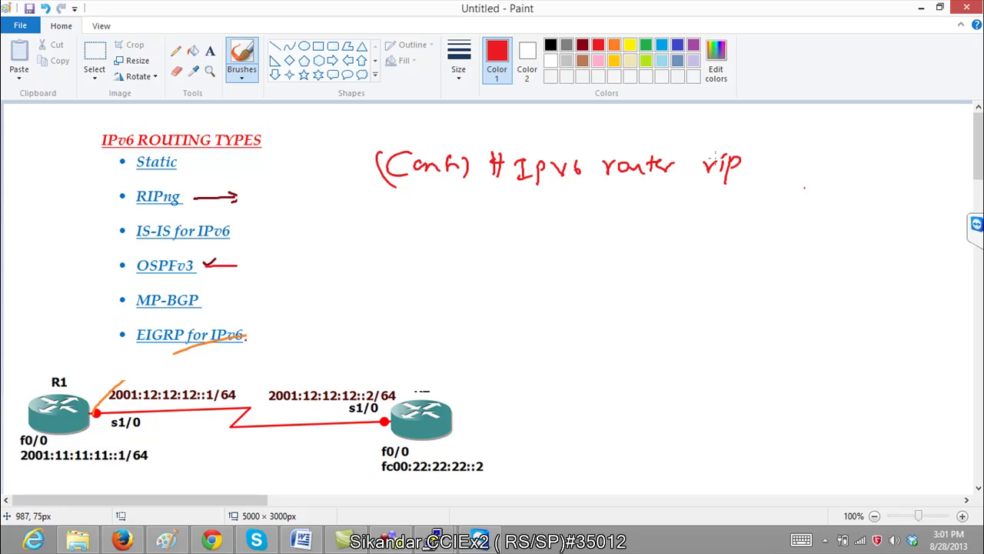
# In light blue, circle IPv6 and begin writing CC after rip.
pyautogui.click(661, 46)
pyautogui.moveTo(578, 150)
pyautogui.mouseDown()
pyautogui.moveTo(569, 184)
pyautogui.moveTo(582, 150)
pyautogui.mouseUp()
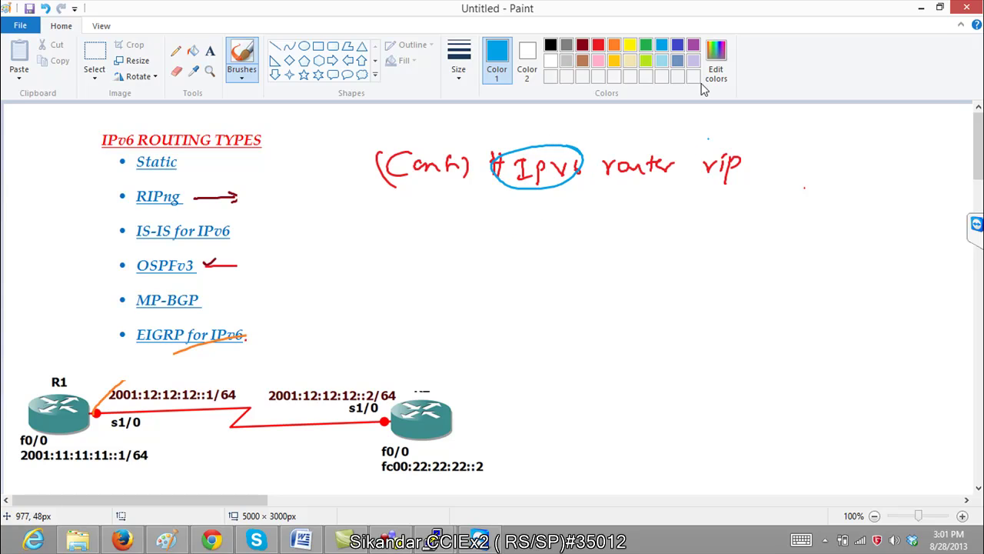
pyautogui.moveTo(786, 154)
pyautogui.mouseDown()
pyautogui.moveTo(786, 173)
pyautogui.moveTo(815, 174)
pyautogui.mouseUp()
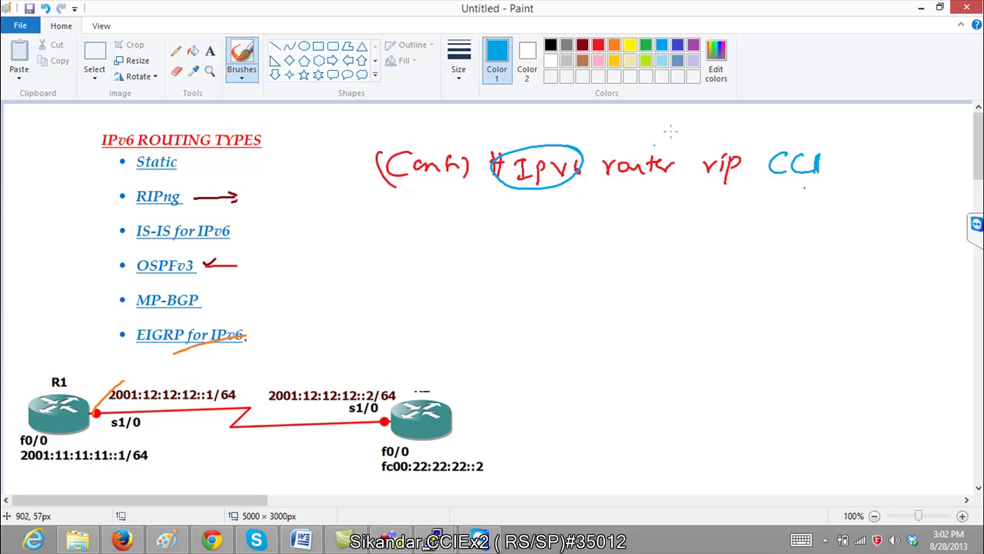
# Finish and underline CCIE, with an arrow down to a 'Process' label.
pyautogui.moveTo(829, 156)
pyautogui.mouseDown()
pyautogui.moveTo(840, 174)
pyautogui.moveTo(846, 152)
pyautogui.mouseUp()
pyautogui.moveTo(779, 184); pyautogui.dragTo(841, 181)
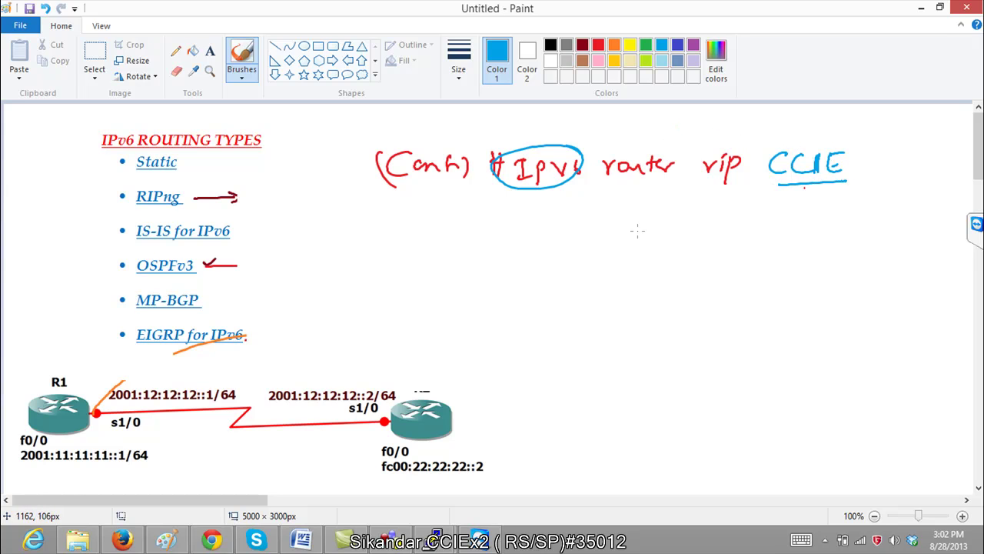
pyautogui.moveTo(816, 183); pyautogui.dragTo(821, 232)
pyautogui.moveTo(817, 223); pyautogui.dragTo(829, 224)
pyautogui.moveTo(800, 269)
pyautogui.mouseDown()
pyautogui.moveTo(802, 257)
pyautogui.moveTo(903, 267)
pyautogui.mouseUp()
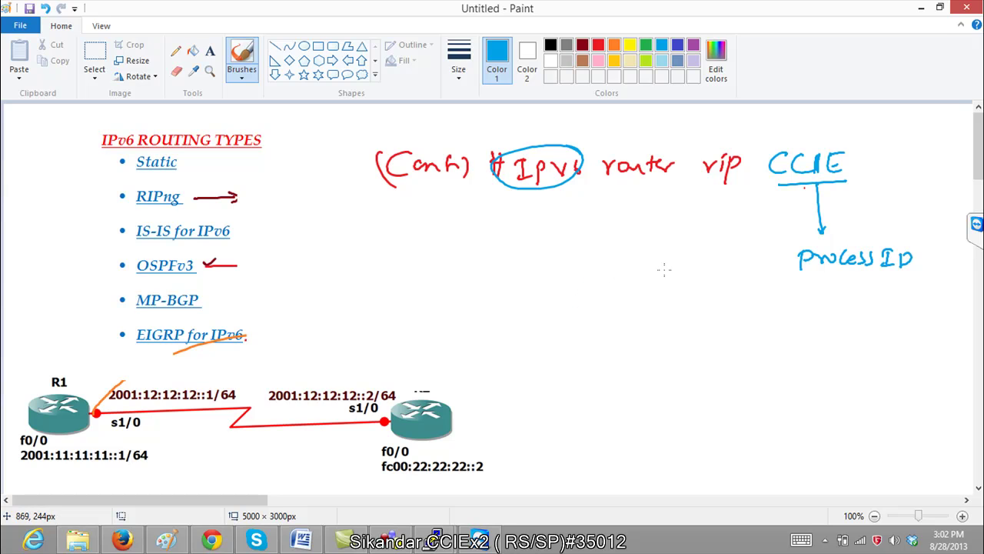
# Sketch a router symbol with two links labelled CCIE and CCNA.
pyautogui.moveTo(609, 313)
pyautogui.mouseDown()
pyautogui.moveTo(598, 345)
pyautogui.moveTo(696, 323)
pyautogui.mouseUp()
pyautogui.moveTo(610, 347); pyautogui.dragTo(617, 358)
pyautogui.moveTo(695, 383); pyautogui.dragTo(613, 354)
pyautogui.moveTo(655, 298); pyautogui.dragTo(656, 313)
pyautogui.moveTo(668, 298); pyautogui.dragTo(670, 312)
pyautogui.moveTo(676, 295)
pyautogui.mouseDown()
pyautogui.moveTo(676, 312)
pyautogui.moveTo(684, 312)
pyautogui.mouseUp()
pyautogui.moveTo(685, 304); pyautogui.dragTo(694, 304)
pyautogui.moveTo(638, 387); pyautogui.dragTo(638, 401)
pyautogui.moveTo(654, 387)
pyautogui.mouseDown()
pyautogui.moveTo(655, 401)
pyautogui.moveTo(670, 388)
pyautogui.moveTo(689, 401)
pyautogui.mouseUp()
# Trace the router links and ring their labels in red, then undo those marks.
pyautogui.click(598, 44)
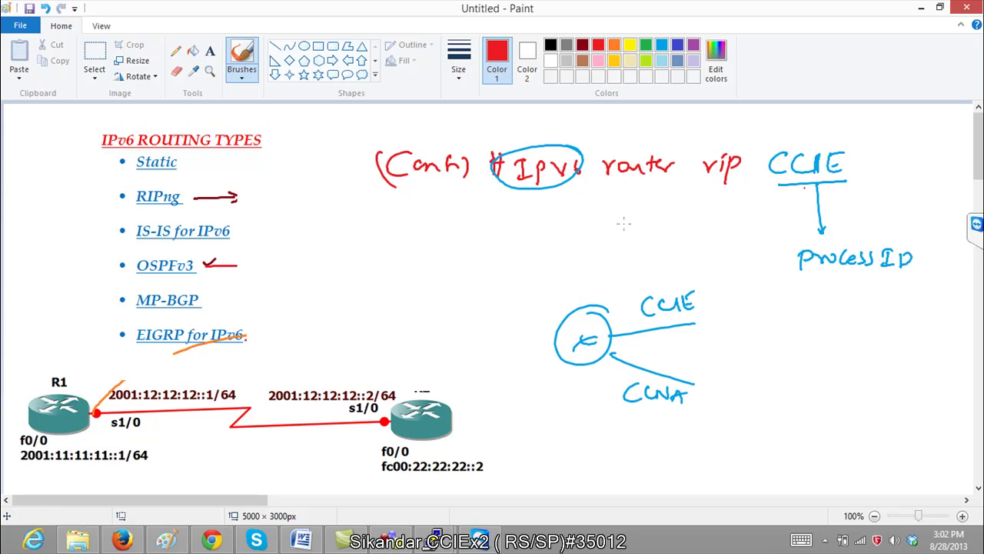
pyautogui.moveTo(609, 338); pyautogui.dragTo(692, 323)
pyautogui.moveTo(613, 359); pyautogui.dragTo(673, 376)
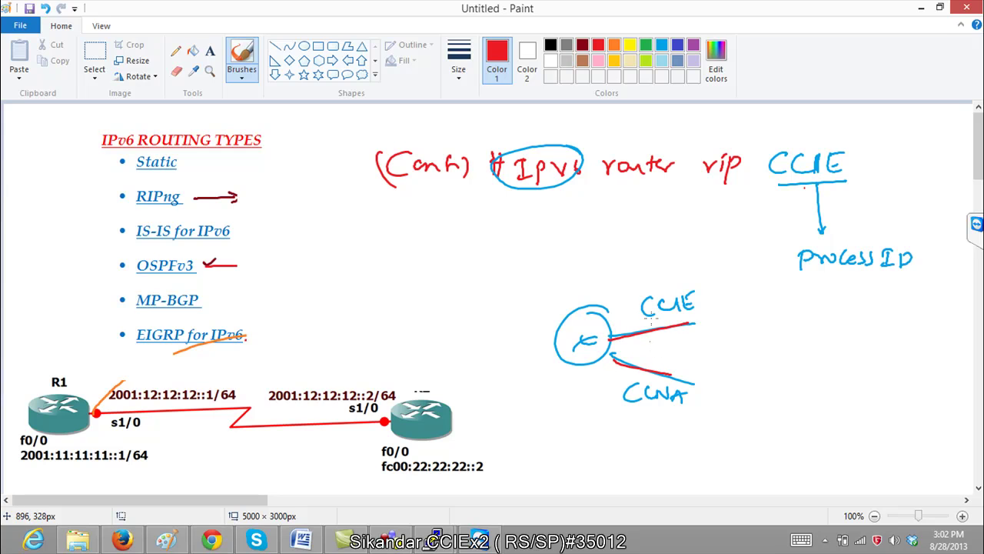
pyautogui.moveTo(661, 322)
pyautogui.mouseDown()
pyautogui.moveTo(696, 271)
pyautogui.moveTo(663, 323)
pyautogui.mouseUp()
pyautogui.moveTo(676, 366); pyautogui.dragTo(654, 360)
pyautogui.moveTo(640, 307)
pyautogui.mouseDown()
pyautogui.moveTo(613, 309)
pyautogui.moveTo(581, 331)
pyautogui.moveTo(596, 376)
pyautogui.mouseUp()
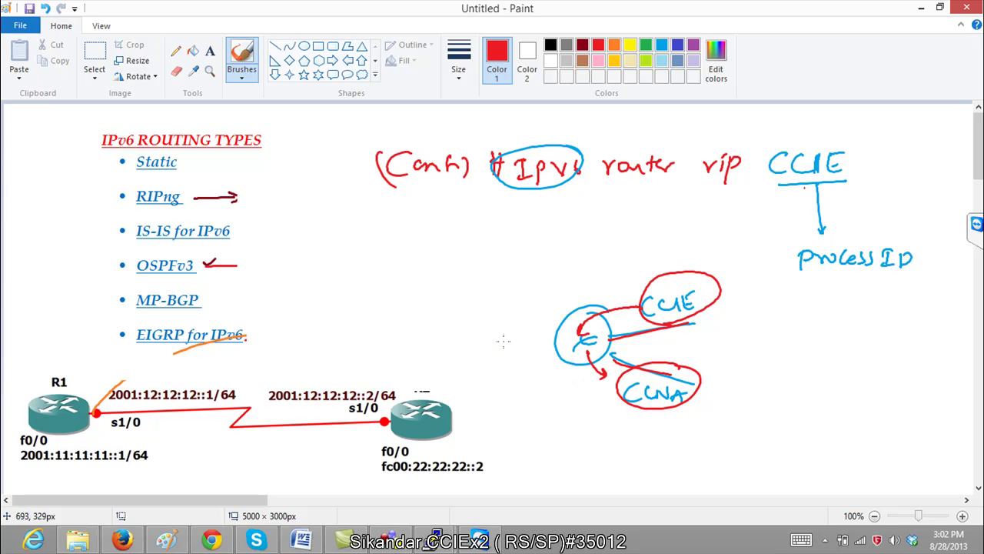
pyautogui.hotkey('ctrl', 'z')
pyautogui.hotkey('ctrl', 'z')
pyautogui.hotkey('ctrl', 'z')
pyautogui.hotkey('ctrl', 'z')
pyautogui.hotkey('ctrl', 'z')
pyautogui.hotkey('ctrl', 'z')
pyautogui.hotkey('ctrl', 'z')
pyautogui.hotkey('ctrl', 'z')
pyautogui.hotkey('ctrl', 'z')
pyautogui.hotkey('ctrl', 'z')
pyautogui.hotkey('ctrl', 'z')
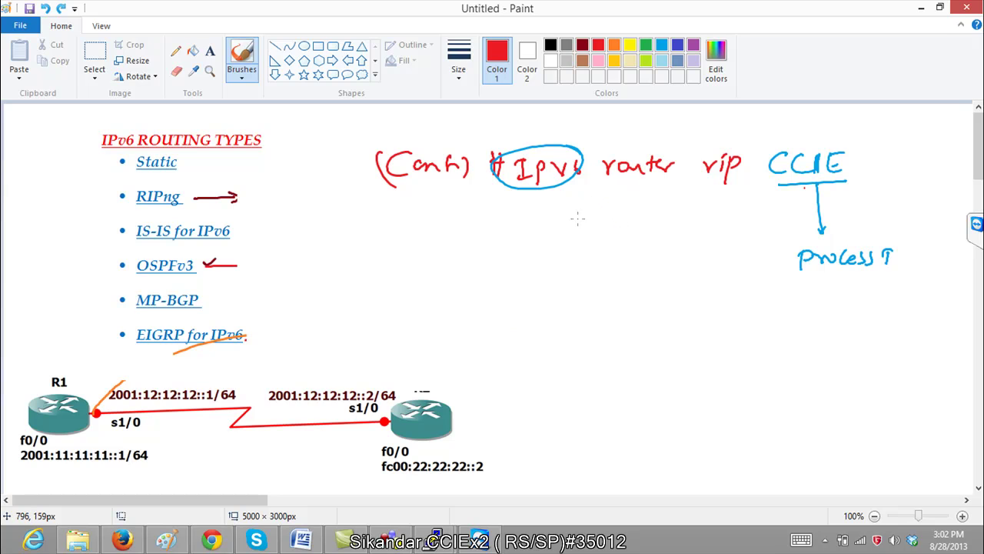
# Undo the Process note, then circle CCIE in dark red with an arrow down to 'Same'.
pyautogui.hotkey('ctrl', 'z')
pyautogui.hotkey('ctrl', 'z')
pyautogui.hotkey('ctrl', 'z')
pyautogui.hotkey('ctrl', 'z')
pyautogui.hotkey('ctrl', 'z')
pyautogui.hotkey('ctrl', 'z')
pyautogui.hotkey('ctrl', 'z')
pyautogui.hotkey('ctrl', 'z')
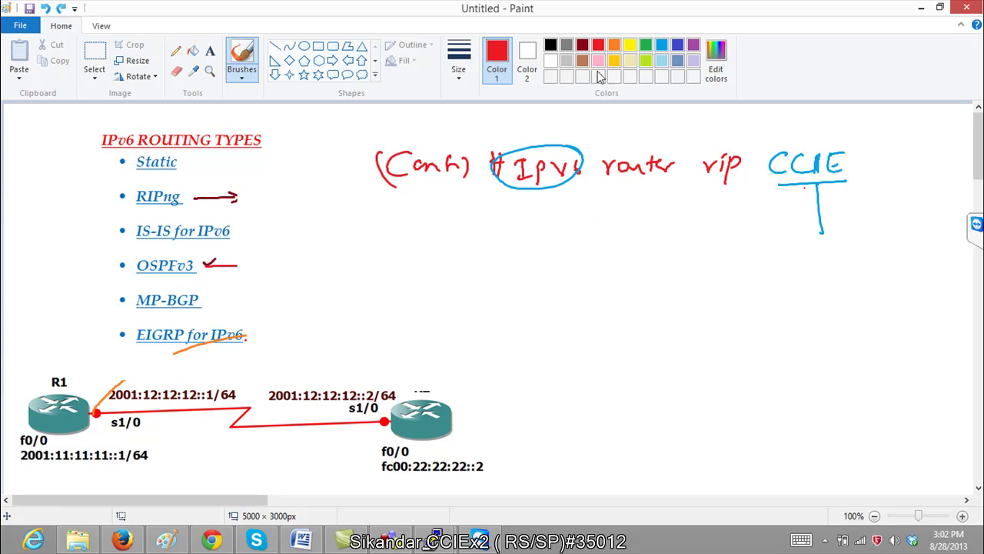
pyautogui.click(583, 44)
pyautogui.moveTo(844, 138)
pyautogui.mouseDown()
pyautogui.moveTo(784, 133)
pyautogui.moveTo(858, 166)
pyautogui.mouseUp()
pyautogui.moveTo(801, 196)
pyautogui.mouseDown()
pyautogui.moveTo(800, 232)
pyautogui.moveTo(808, 229)
pyautogui.moveTo(781, 263)
pyautogui.mouseUp()
pyautogui.moveTo(805, 253); pyautogui.dragTo(850, 261)
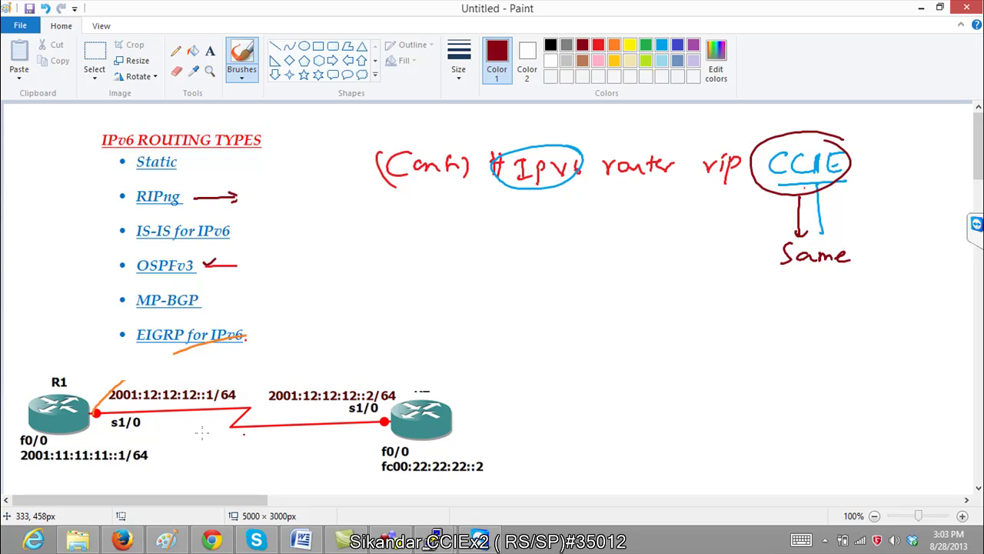
# Label R1 and the right-hand router CCIE, connecting them with arrows.
pyautogui.moveTo(52, 413); pyautogui.dragTo(38, 372)
pyautogui.moveTo(23, 337)
pyautogui.mouseDown()
pyautogui.moveTo(23, 353)
pyautogui.moveTo(37, 351)
pyautogui.mouseUp()
pyautogui.moveTo(43, 330)
pyautogui.mouseDown()
pyautogui.moveTo(43, 352)
pyautogui.moveTo(64, 351)
pyautogui.mouseUp()
pyautogui.moveTo(50, 343); pyautogui.dragTo(64, 343)
pyautogui.moveTo(409, 346)
pyautogui.mouseDown()
pyautogui.moveTo(411, 365)
pyautogui.moveTo(437, 362)
pyautogui.mouseUp()
pyautogui.moveTo(442, 343); pyautogui.dragTo(446, 361)
pyautogui.moveTo(447, 343); pyautogui.dragTo(457, 340)
pyautogui.moveTo(384, 358); pyautogui.dragTo(116, 375)
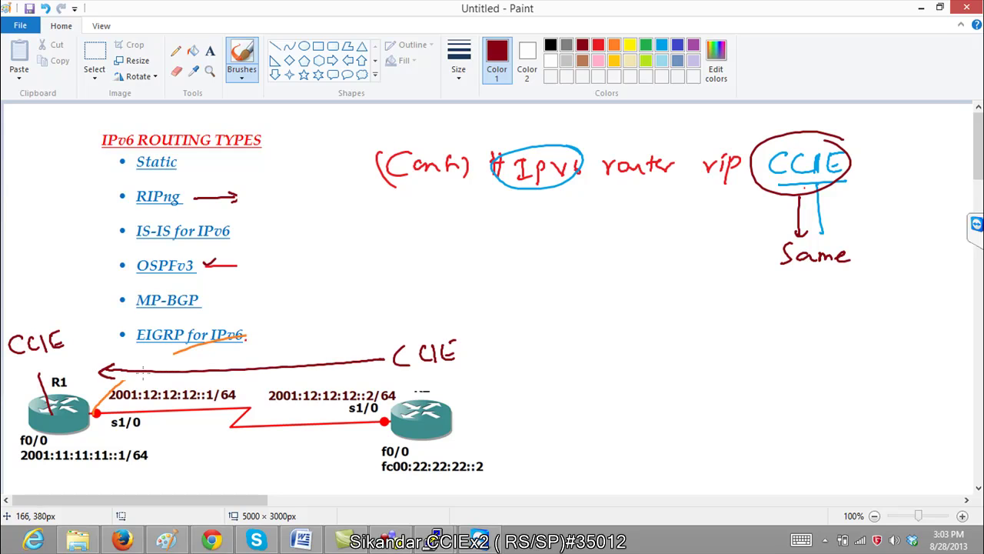
pyautogui.moveTo(371, 348)
pyautogui.mouseDown()
pyautogui.moveTo(388, 357)
pyautogui.moveTo(375, 367)
pyautogui.mouseUp()
pyautogui.moveTo(271, 368); pyautogui.dragTo(270, 323)
pyautogui.moveTo(262, 339); pyautogui.dragTo(277, 336)
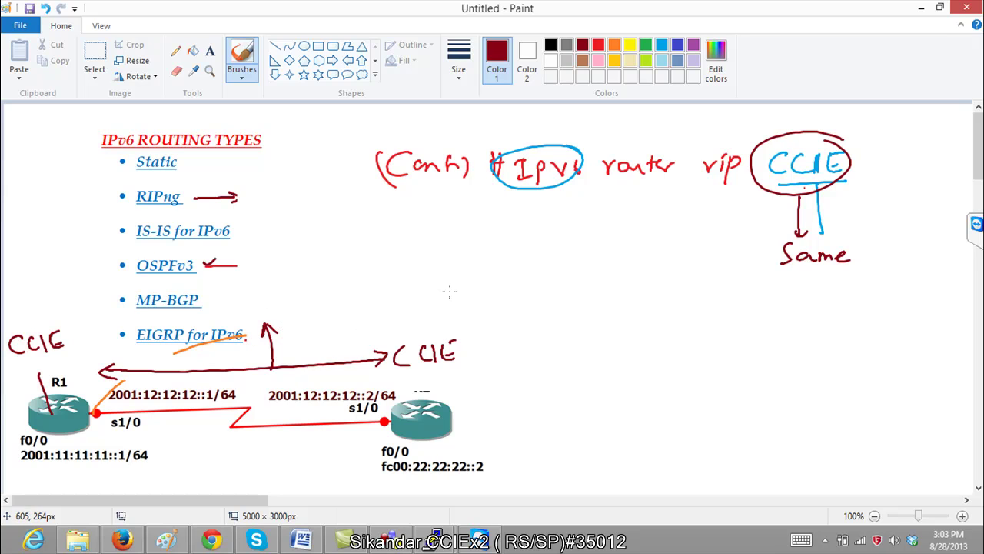
# Undo the trial arrows, CCIE labels, 'Same' note and dark-red circle.
pyautogui.hotkey('ctrl', 'z')
pyautogui.hotkey('ctrl', 'z')
pyautogui.hotkey('ctrl', 'z')
pyautogui.hotkey('ctrl', 'z')
pyautogui.hotkey('ctrl', 'z')
pyautogui.hotkey('ctrl', 'z')
pyautogui.hotkey('ctrl', 'z')
pyautogui.hotkey('ctrl', 'z')
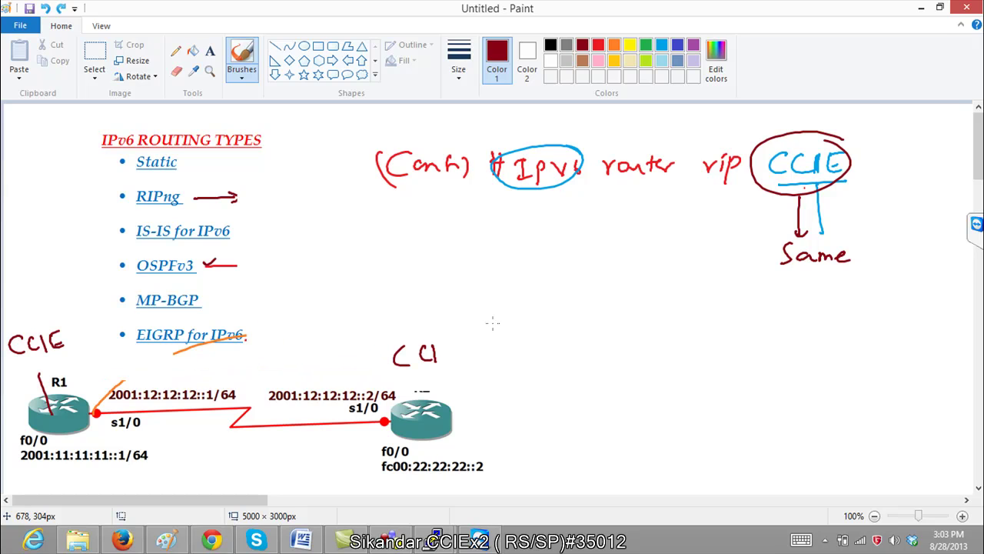
pyautogui.hotkey('ctrl', 'z')
pyautogui.hotkey('ctrl', 'z')
pyautogui.hotkey('ctrl', 'z')
pyautogui.hotkey('ctrl', 'z')
pyautogui.hotkey('ctrl', 'z')
pyautogui.hotkey('ctrl', 'z')
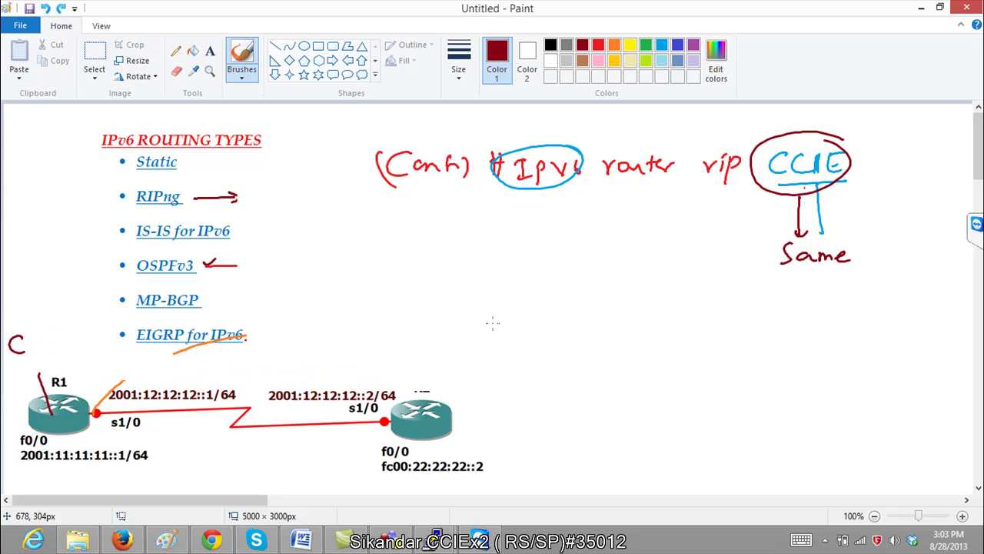
pyautogui.hotkey('ctrl', 'z')
pyautogui.hotkey('ctrl', 'z')
pyautogui.hotkey('ctrl', 'z')
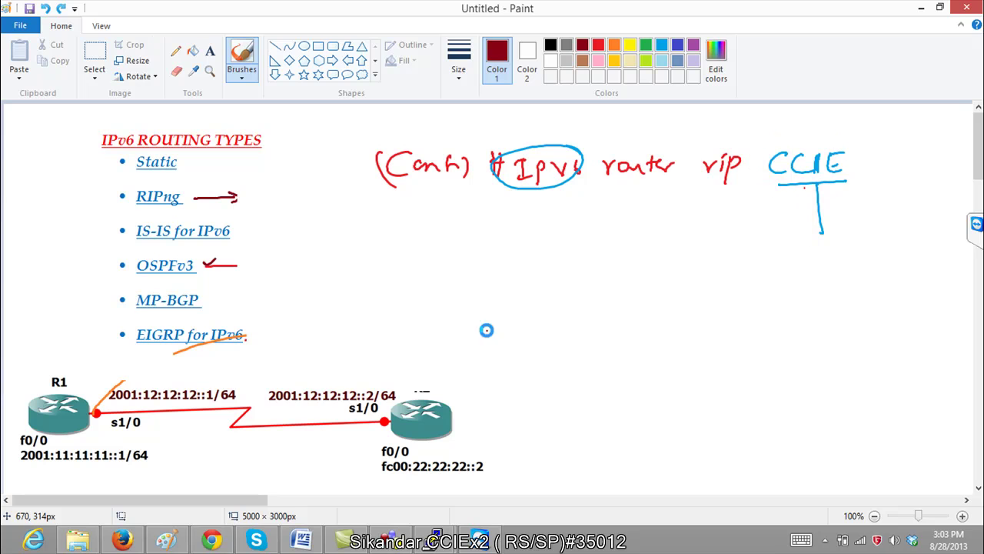
# Circle CCIE in red and write an underlined '(Conf-Rtr) # Exit' below the command.
pyautogui.moveTo(861, 136)
pyautogui.mouseDown()
pyautogui.moveTo(841, 184)
pyautogui.moveTo(871, 139)
pyautogui.mouseUp()
pyautogui.moveTo(825, 186)
pyautogui.mouseDown()
pyautogui.moveTo(814, 208)
pyautogui.moveTo(832, 206)
pyautogui.mouseUp()
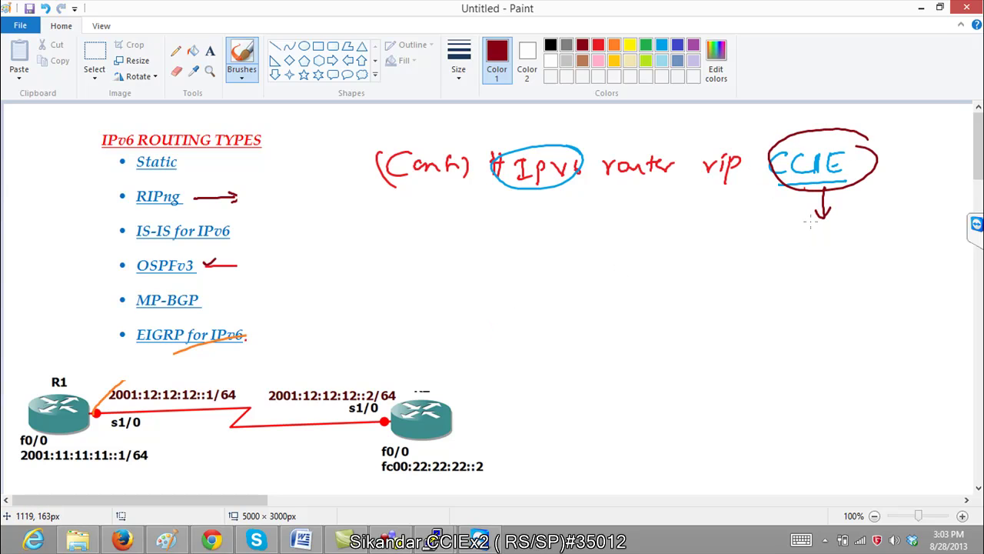
pyautogui.moveTo(476, 205); pyautogui.dragTo(480, 230)
pyautogui.moveTo(470, 219); pyautogui.dragTo(488, 217)
pyautogui.moveTo(468, 227); pyautogui.dragTo(565, 219)
pyautogui.moveTo(348, 213)
pyautogui.mouseDown()
pyautogui.moveTo(369, 228)
pyautogui.moveTo(416, 209)
pyautogui.moveTo(436, 231)
pyautogui.mouseUp()
pyautogui.moveTo(344, 203); pyautogui.dragTo(343, 240)
pyautogui.moveTo(435, 252); pyautogui.dragTo(611, 247)
# Write '(Conf) # int S1/0' in orange, circling s1/0 on R1.
pyautogui.moveTo(442, 281)
pyautogui.mouseDown()
pyautogui.moveTo(462, 290)
pyautogui.moveTo(496, 273)
pyautogui.moveTo(440, 314)
pyautogui.mouseUp()
pyautogui.moveTo(531, 265)
pyautogui.mouseDown()
pyautogui.moveTo(550, 271)
pyautogui.moveTo(546, 286)
pyautogui.mouseUp()
pyautogui.click(614, 45)
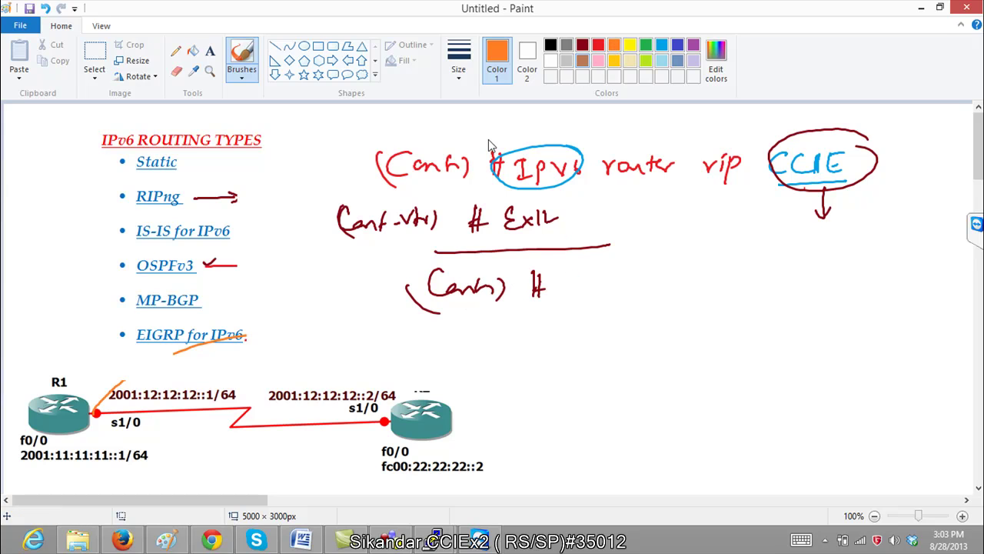
pyautogui.moveTo(152, 393)
pyautogui.mouseDown()
pyautogui.moveTo(116, 381)
pyautogui.moveTo(154, 383)
pyautogui.mouseUp()
pyautogui.moveTo(560, 277)
pyautogui.mouseDown()
pyautogui.moveTo(576, 286)
pyautogui.moveTo(589, 270)
pyautogui.moveTo(659, 271)
pyautogui.moveTo(652, 297)
pyautogui.mouseUp()
pyautogui.moveTo(667, 282); pyautogui.dragTo(673, 286)
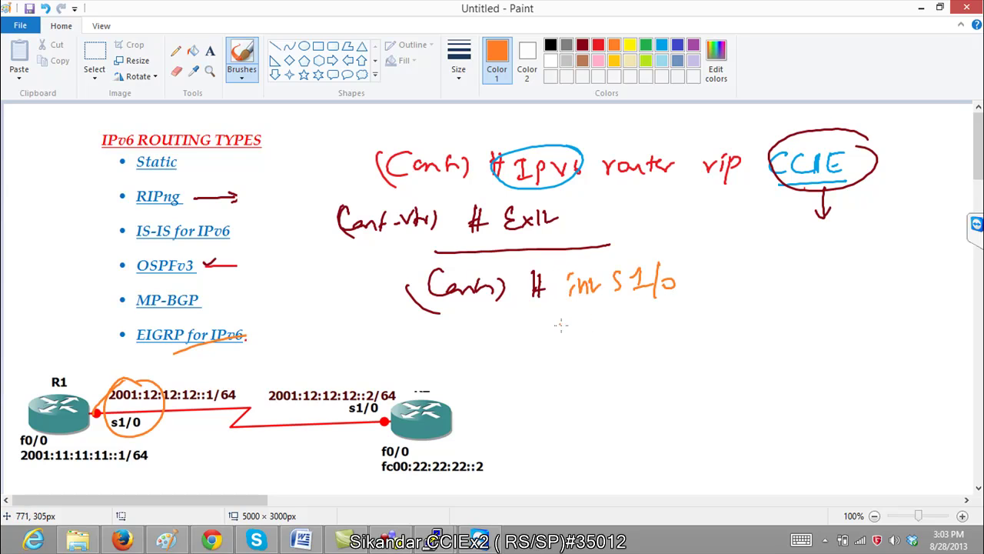
# Write 'IPv6 rip CCIE Enable' below int S1/0, underlining CCIE.
pyautogui.moveTo(564, 329)
pyautogui.mouseDown()
pyautogui.moveTo(651, 315)
pyautogui.moveTo(666, 335)
pyautogui.moveTo(680, 323)
pyautogui.moveTo(710, 323)
pyautogui.mouseUp()
pyautogui.moveTo(747, 305); pyautogui.dragTo(743, 323)
pyautogui.moveTo(766, 301)
pyautogui.mouseDown()
pyautogui.moveTo(756, 321)
pyautogui.moveTo(771, 301)
pyautogui.mouseUp()
pyautogui.moveTo(718, 343); pyautogui.dragTo(761, 337)
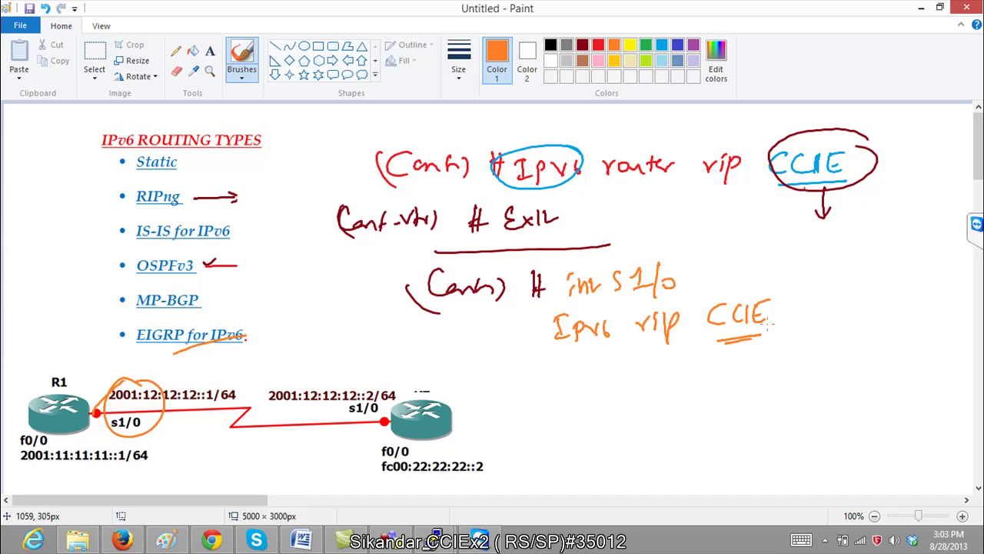
pyautogui.moveTo(794, 295)
pyautogui.mouseDown()
pyautogui.moveTo(812, 316)
pyautogui.moveTo(853, 298)
pyautogui.moveTo(909, 309)
pyautogui.mouseUp()
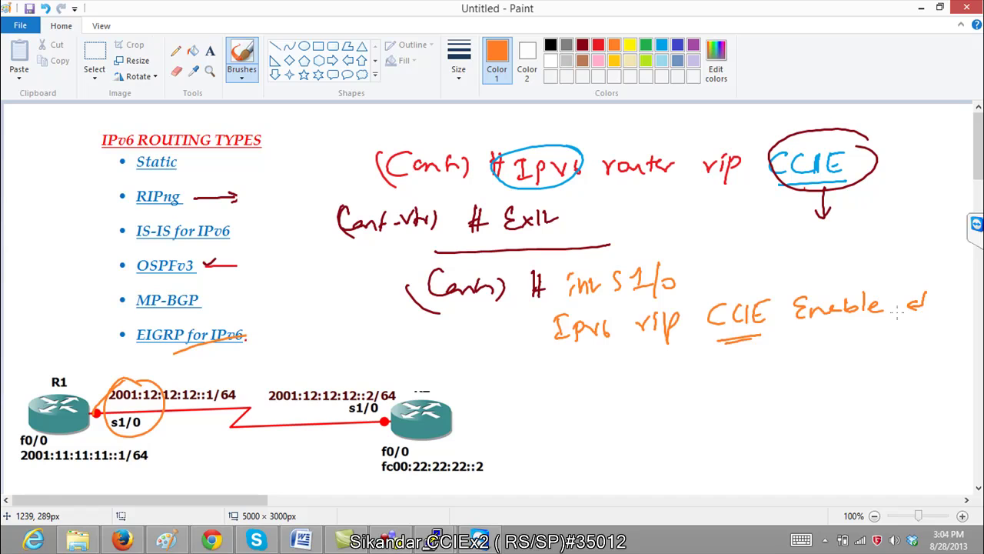
# In blue, circle 1/0 and the lower CCIE, and link both CCIEs with a double arrow.
pyautogui.click(676, 44)
pyautogui.moveTo(620, 267)
pyautogui.mouseDown()
pyautogui.moveTo(683, 257)
pyautogui.moveTo(671, 268)
pyautogui.mouseUp()
pyautogui.moveTo(778, 291)
pyautogui.mouseDown()
pyautogui.moveTo(706, 311)
pyautogui.moveTo(779, 289)
pyautogui.mouseUp()
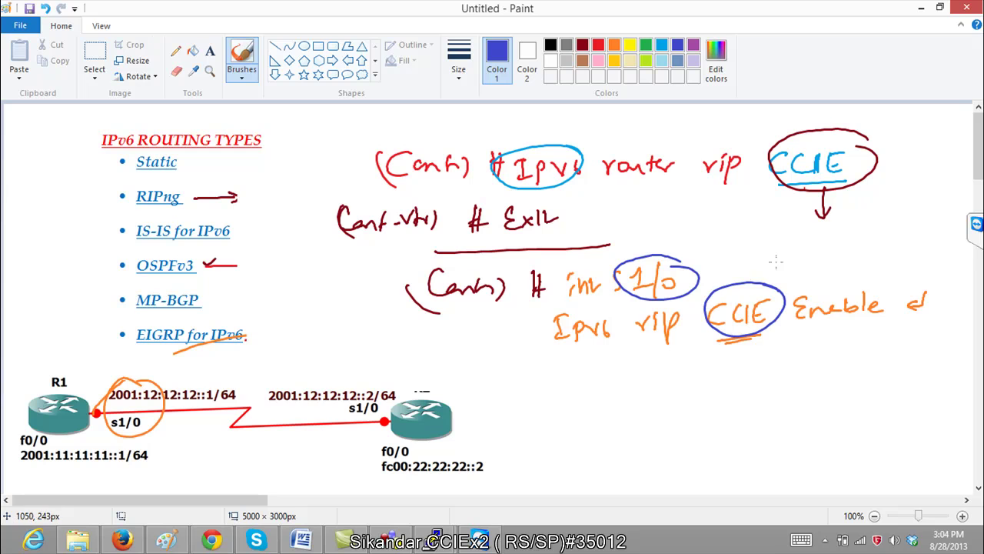
pyautogui.moveTo(792, 199); pyautogui.dragTo(756, 266)
pyautogui.moveTo(758, 253); pyautogui.dragTo(770, 261)
pyautogui.moveTo(785, 206); pyautogui.dragTo(797, 209)
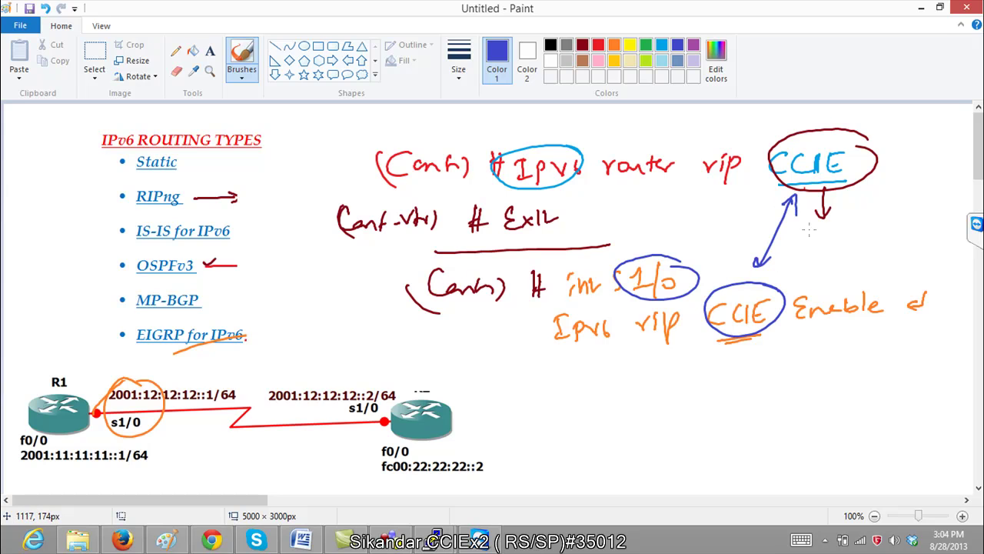
# Write '# int F0/0' in orange below the S1/0 lines.
pyautogui.moveTo(524, 366)
pyautogui.mouseDown()
pyautogui.moveTo(529, 382)
pyautogui.moveTo(541, 374)
pyautogui.moveTo(560, 395)
pyautogui.mouseUp()
pyautogui.click(614, 44)
pyautogui.moveTo(557, 382); pyautogui.dragTo(594, 391)
pyautogui.moveTo(621, 368); pyautogui.dragTo(614, 393)
pyautogui.moveTo(615, 378); pyautogui.dragTo(635, 382)
pyautogui.moveTo(650, 366)
pyautogui.mouseDown()
pyautogui.moveTo(640, 396)
pyautogui.moveTo(658, 383)
pyautogui.mouseUp()
pyautogui.moveTo(573, 425)
pyautogui.mouseDown()
pyautogui.moveTo(584, 423)
pyautogui.moveTo(571, 435)
pyautogui.mouseUp()
pyautogui.moveTo(580, 412)
pyautogui.mouseDown()
pyautogui.moveTo(580, 437)
pyautogui.moveTo(603, 420)
pyautogui.moveTo(612, 432)
pyautogui.moveTo(649, 414)
pyautogui.mouseUp()
# Write 'Ipv6 rip CCIE Enable' under int F0/0, underlining CCIE.
pyautogui.moveTo(653, 417); pyautogui.dragTo(653, 430)
pyautogui.moveTo(658, 415)
pyautogui.mouseDown()
pyautogui.moveTo(660, 440)
pyautogui.moveTo(667, 424)
pyautogui.mouseUp()
pyautogui.moveTo(730, 408); pyautogui.dragTo(726, 424)
pyautogui.moveTo(748, 406)
pyautogui.mouseDown()
pyautogui.moveTo(746, 423)
pyautogui.moveTo(760, 421)
pyautogui.mouseUp()
pyautogui.moveTo(774, 404)
pyautogui.mouseDown()
pyautogui.moveTo(765, 423)
pyautogui.moveTo(781, 402)
pyautogui.mouseUp()
pyautogui.moveTo(736, 439); pyautogui.dragTo(769, 432)
pyautogui.moveTo(831, 397)
pyautogui.mouseDown()
pyautogui.moveTo(815, 419)
pyautogui.moveTo(842, 410)
pyautogui.mouseUp()
pyautogui.moveTo(843, 412); pyautogui.dragTo(858, 419)
pyautogui.moveTo(860, 411); pyautogui.dragTo(874, 415)
pyautogui.moveTo(881, 396)
pyautogui.mouseDown()
pyautogui.moveTo(879, 417)
pyautogui.moveTo(898, 412)
pyautogui.mouseUp()
pyautogui.moveTo(928, 394); pyautogui.dragTo(928, 415)
pyautogui.moveTo(924, 406); pyautogui.dragTo(918, 415)
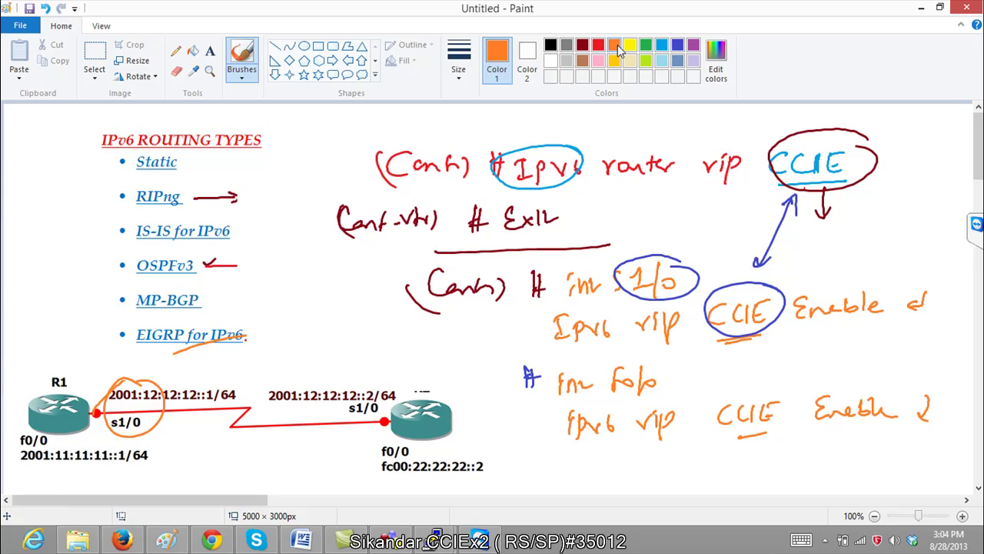
# In pink, point arrows at Ipv6 and CCIE and loop both Enable lines.
pyautogui.click(599, 61)
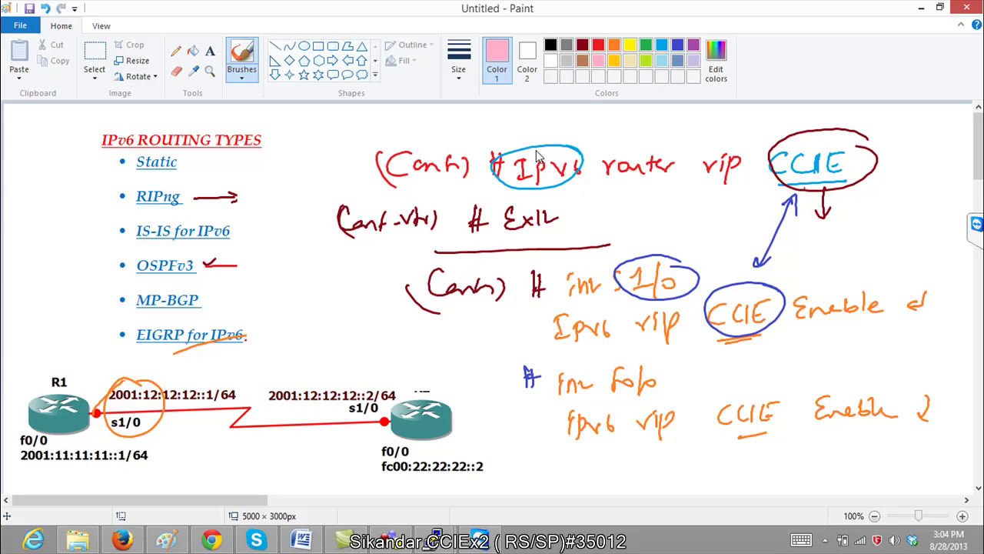
pyautogui.moveTo(545, 148)
pyautogui.mouseDown()
pyautogui.moveTo(544, 129)
pyautogui.moveTo(552, 139)
pyautogui.mouseUp()
pyautogui.moveTo(821, 151)
pyautogui.mouseDown()
pyautogui.moveTo(822, 122)
pyautogui.moveTo(830, 131)
pyautogui.mouseUp()
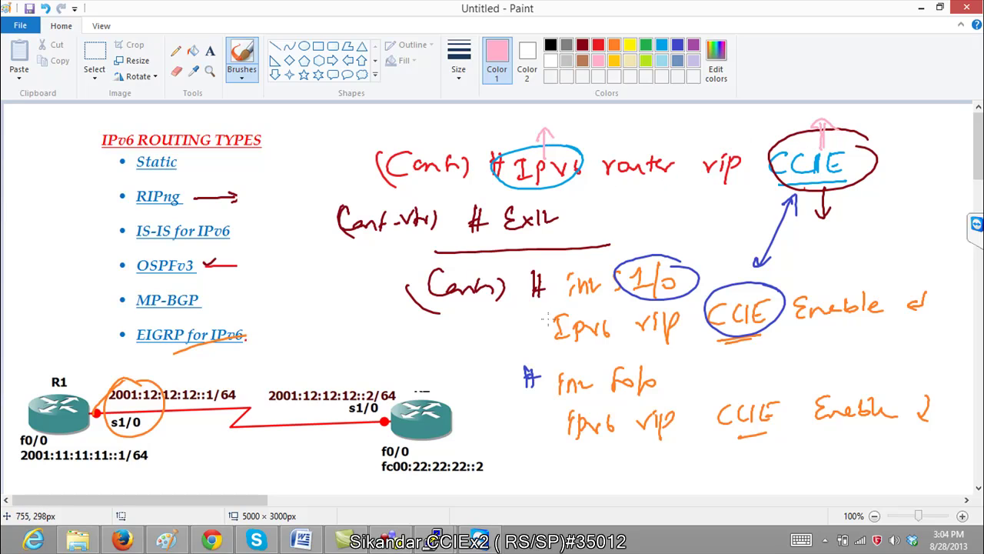
pyautogui.moveTo(543, 317)
pyautogui.mouseDown()
pyautogui.moveTo(907, 282)
pyautogui.moveTo(804, 332)
pyautogui.moveTo(613, 346)
pyautogui.moveTo(548, 325)
pyautogui.mouseUp()
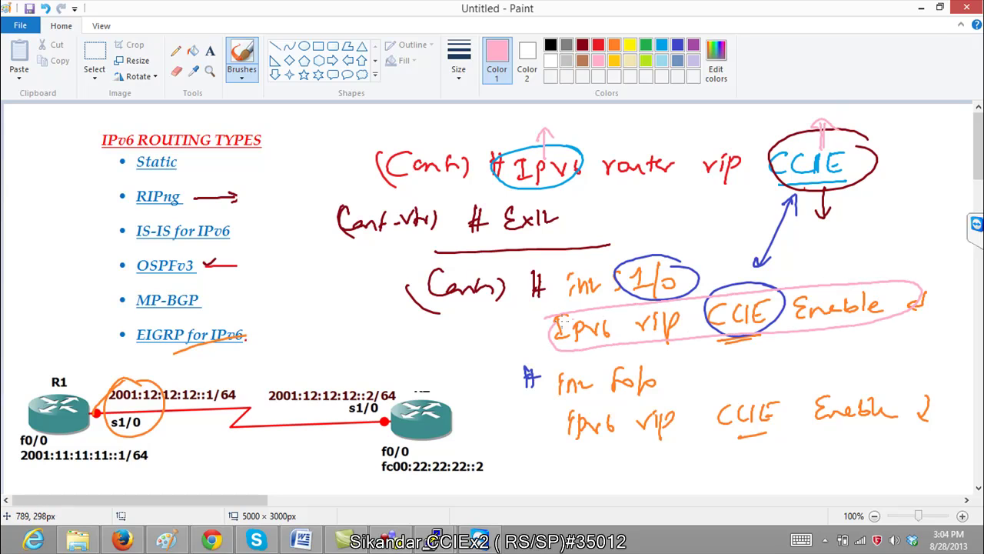
pyautogui.moveTo(607, 400)
pyautogui.mouseDown()
pyautogui.moveTo(772, 389)
pyautogui.moveTo(915, 406)
pyautogui.moveTo(615, 446)
pyautogui.moveTo(591, 397)
pyautogui.mouseUp()
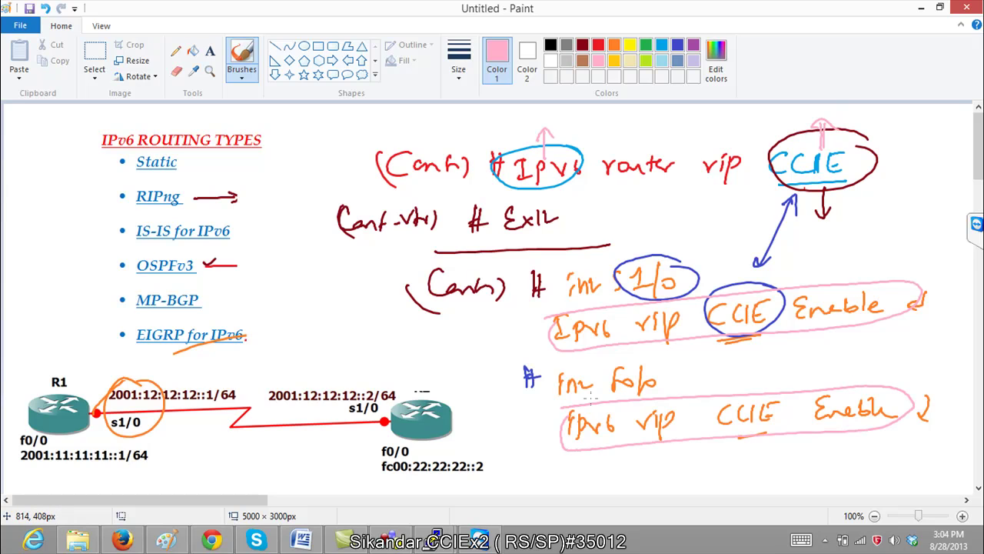
# Draw a pink double arrow under (Conf) and two arrows pointing down toward R2.
pyautogui.moveTo(312, 332)
pyautogui.mouseDown()
pyautogui.moveTo(446, 315)
pyautogui.moveTo(431, 329)
pyautogui.moveTo(312, 332)
pyautogui.moveTo(386, 367)
pyautogui.mouseUp()
pyautogui.moveTo(386, 368); pyautogui.dragTo(378, 361)
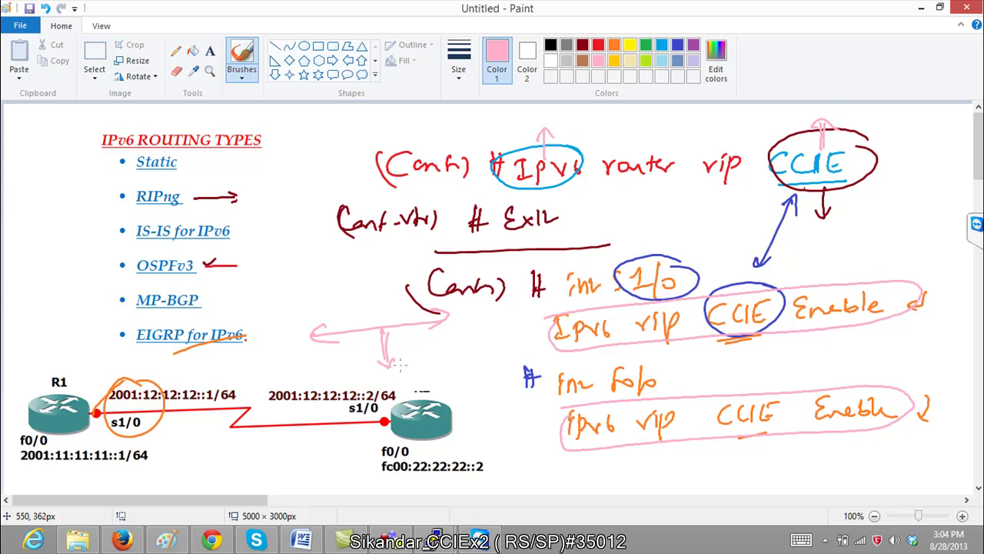
pyautogui.moveTo(413, 330); pyautogui.dragTo(418, 361)
pyautogui.hotkey('alt', 'Tab')
pyautogui.hotkey('alt', 'Tab')
pyautogui.hotkey('alt', 'Tab')
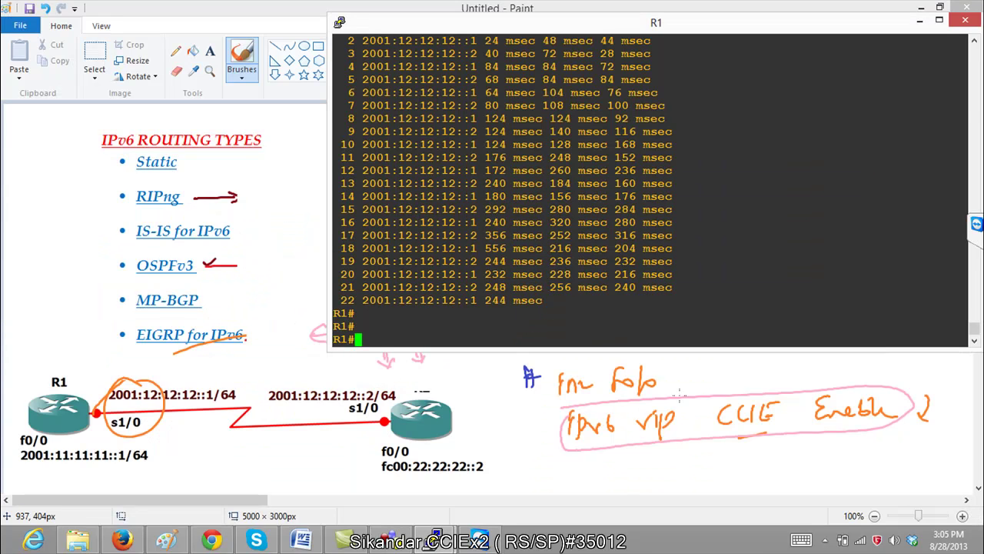
# Display R1's IPv6 routing table and mark the ::/0 default route entry.
pyautogui.press('Return')
pyautogui.press('Return')
pyautogui.press('Return')
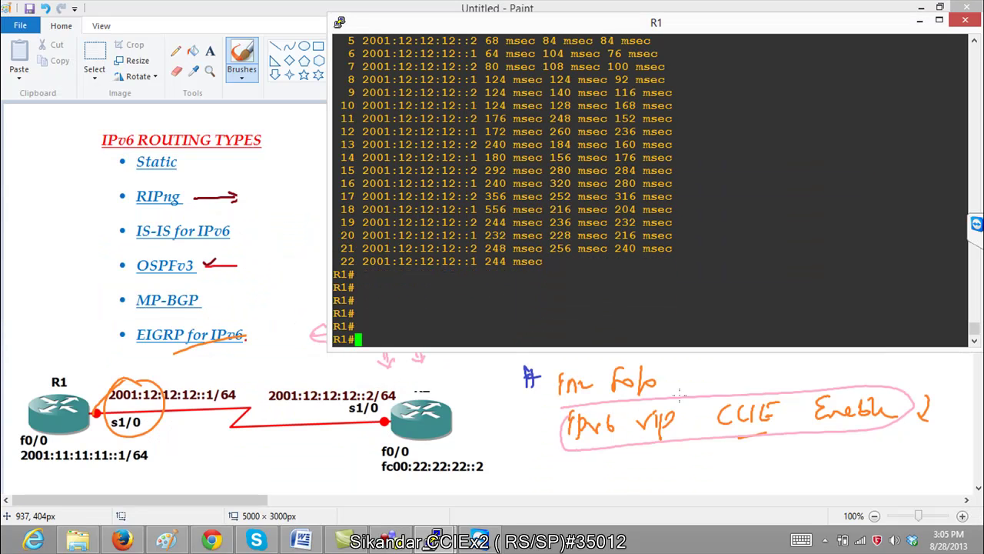
pyautogui.write('sh ipv')
pyautogui.press('Tab')
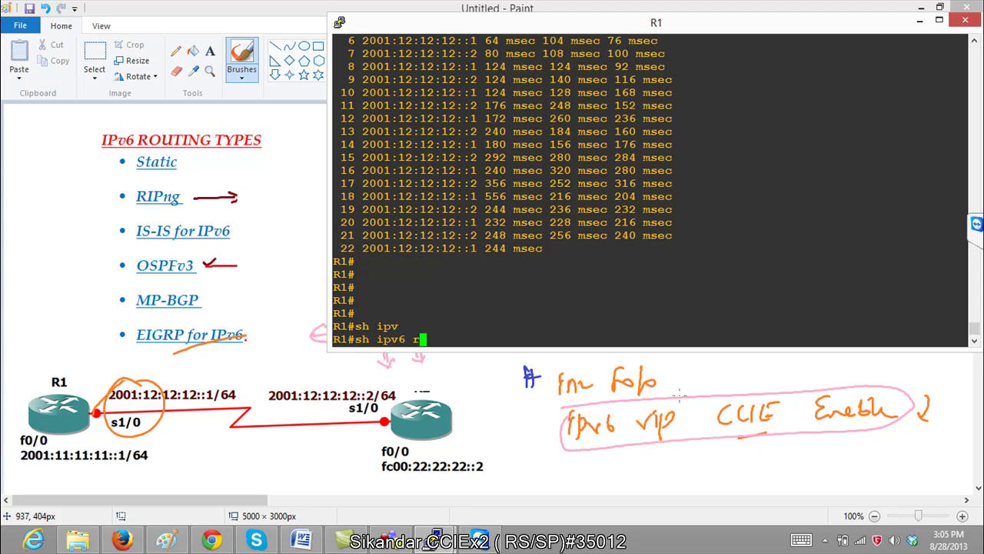
pyautogui.write('rou')
pyautogui.press('Tab')
pyautogui.press('Return')
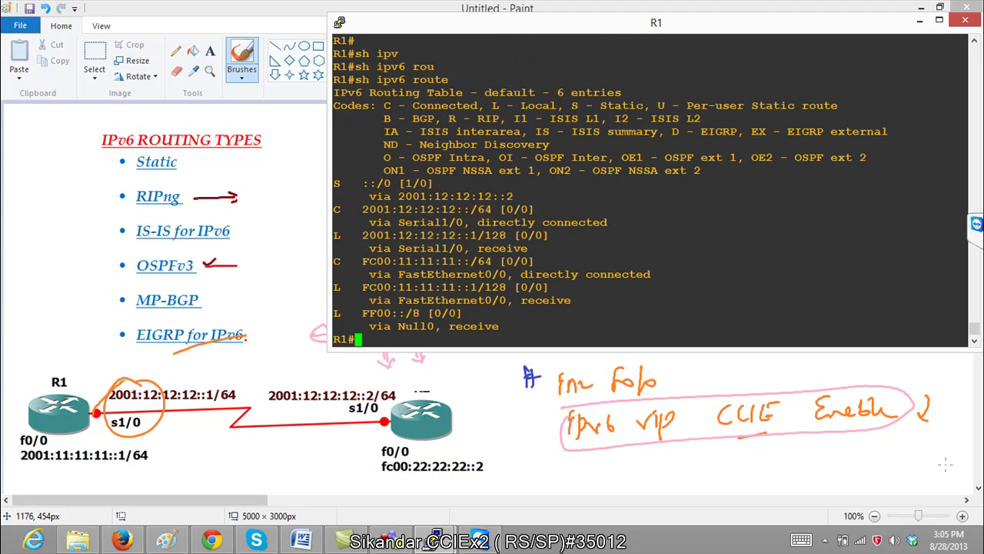
pyautogui.moveTo(359, 187); pyautogui.dragTo(452, 184)
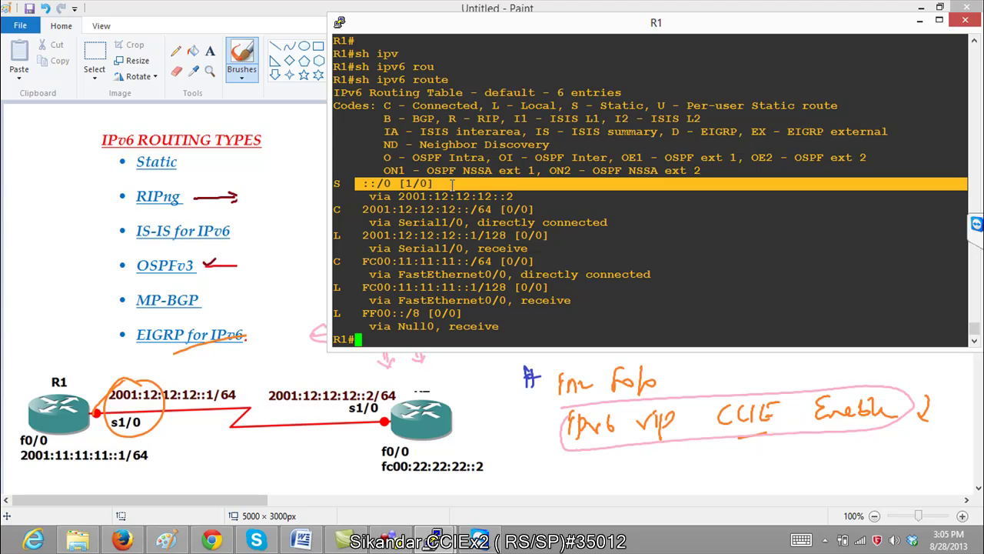
# Remove R1's default route with 'no ipv6 route ::/0 2001:12:12:12::2' in configuration mode.
pyautogui.press('Return')
pyautogui.press('Return')
pyautogui.write('conf t')
pyautogui.press('Return')
pyautogui.rightClick(452, 185)
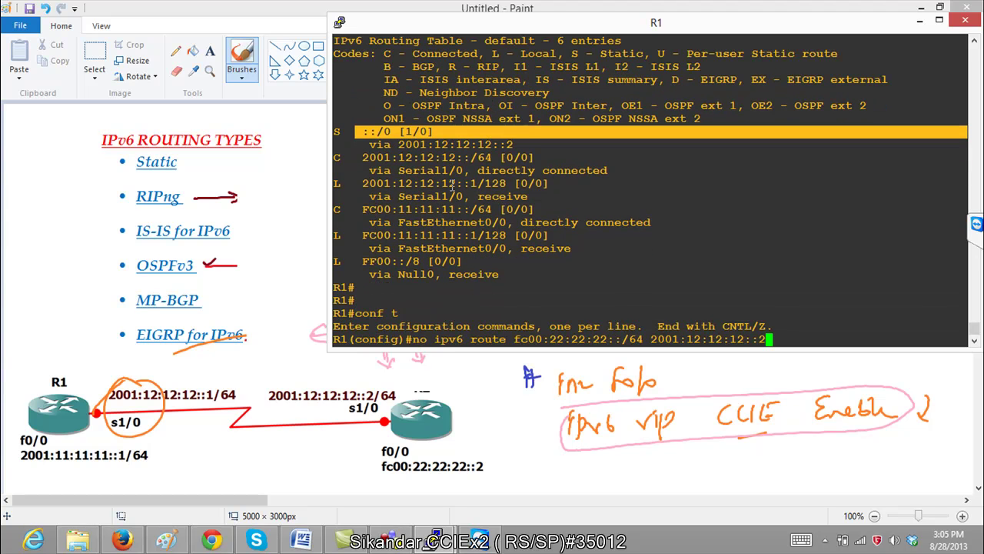
pyautogui.press('Up')
pyautogui.hotkey('ctrl', 'a')
pyautogui.write('no')
pyautogui.press('Return')
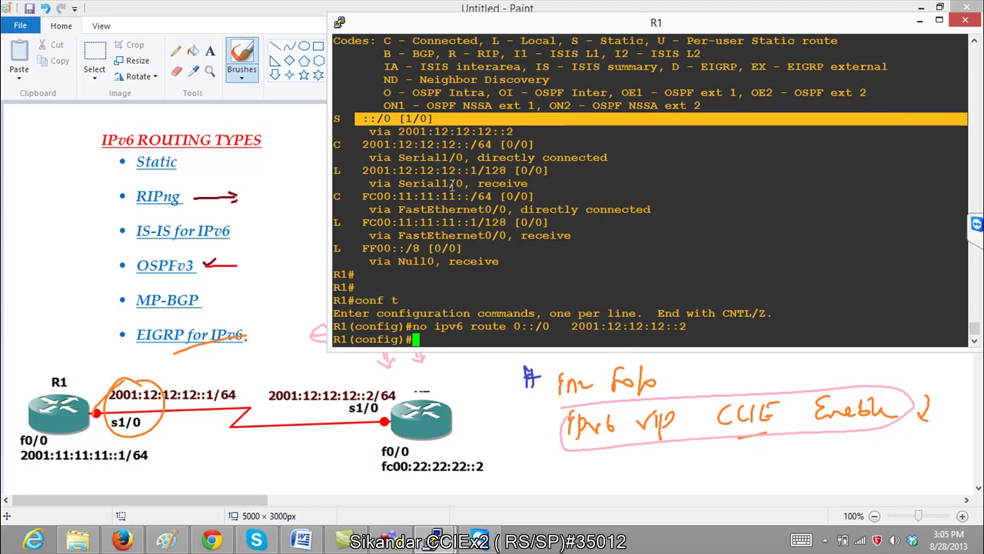
# Remove the same IPv6 default static route on R2 from its configuration mode.
pyautogui.hotkey('alt', 'Tab')
pyautogui.hotkey('alt', 'Tab')
pyautogui.hotkey('alt', 'Tab')
pyautogui.hotkey('alt', 'Tab')
pyautogui.press('Return')
pyautogui.write('conf t')
pyautogui.press('Return')
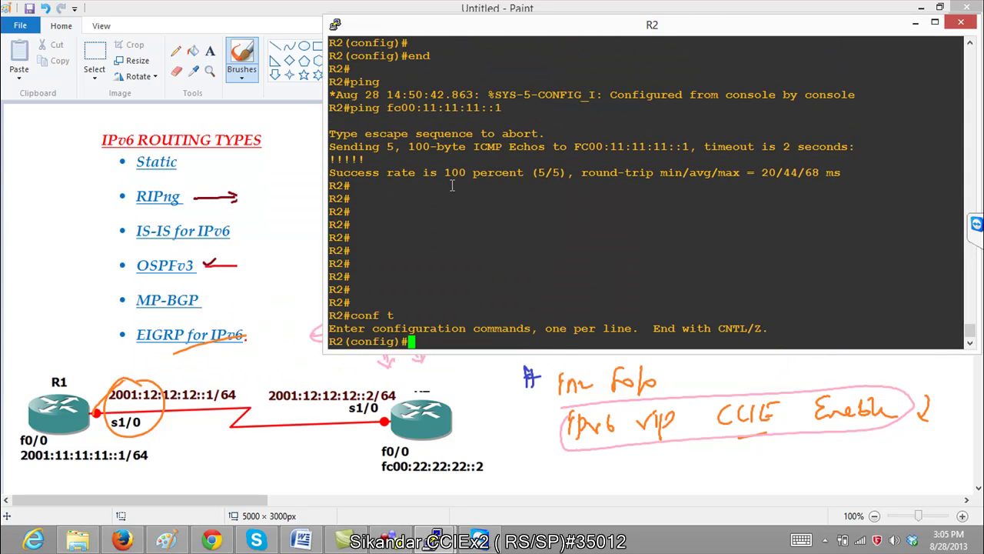
pyautogui.press('Up')
pyautogui.press('Down')
pyautogui.press('Up')
pyautogui.hotkey('ctrl', 'a')
pyautogui.write('no')
pyautogui.press('Return')
pyautogui.press('Return')
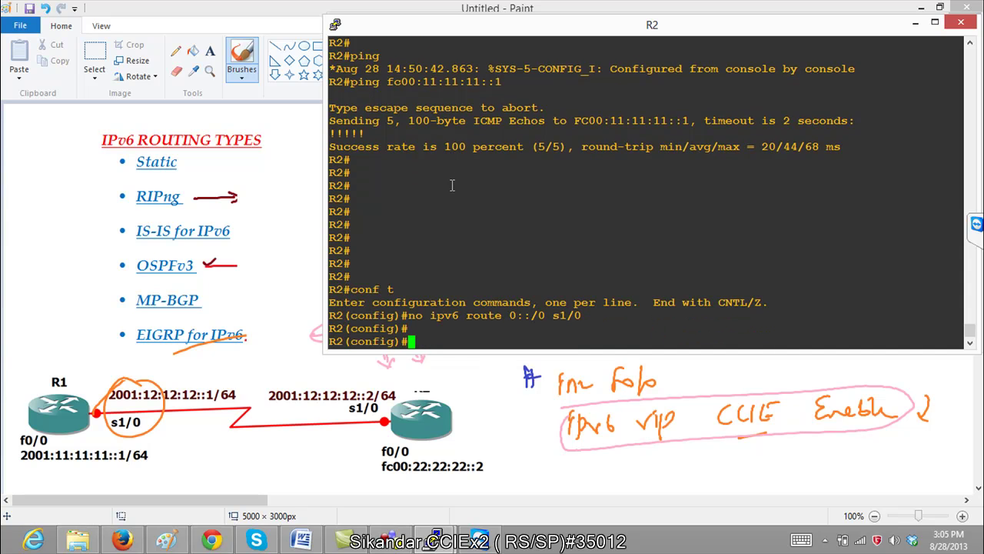
# Back on R1, exit configuration and list IPv6 protocols, now showing only ND, connected and static.
pyautogui.hotkey('alt', 'Tab')
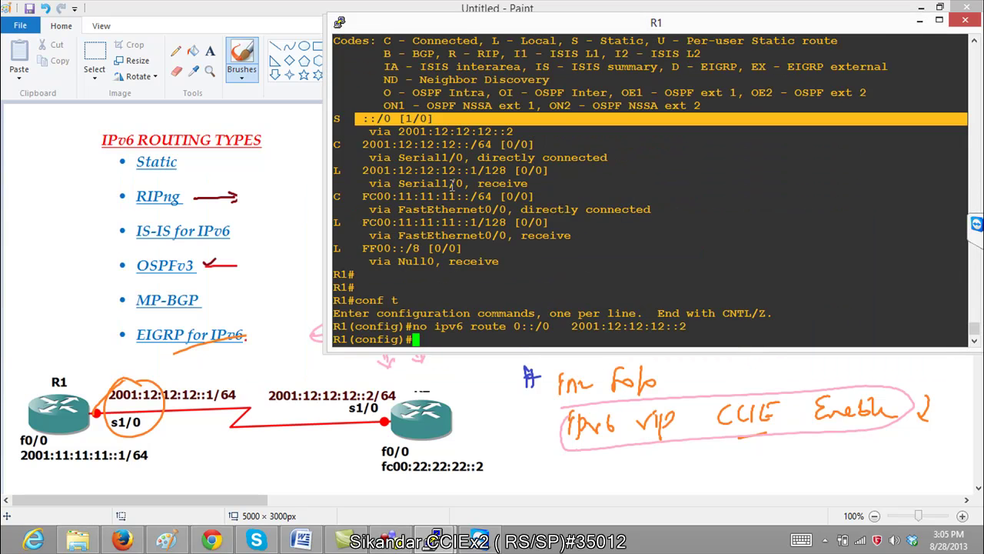
pyautogui.press('Return')
pyautogui.press('Return')
pyautogui.write('end')
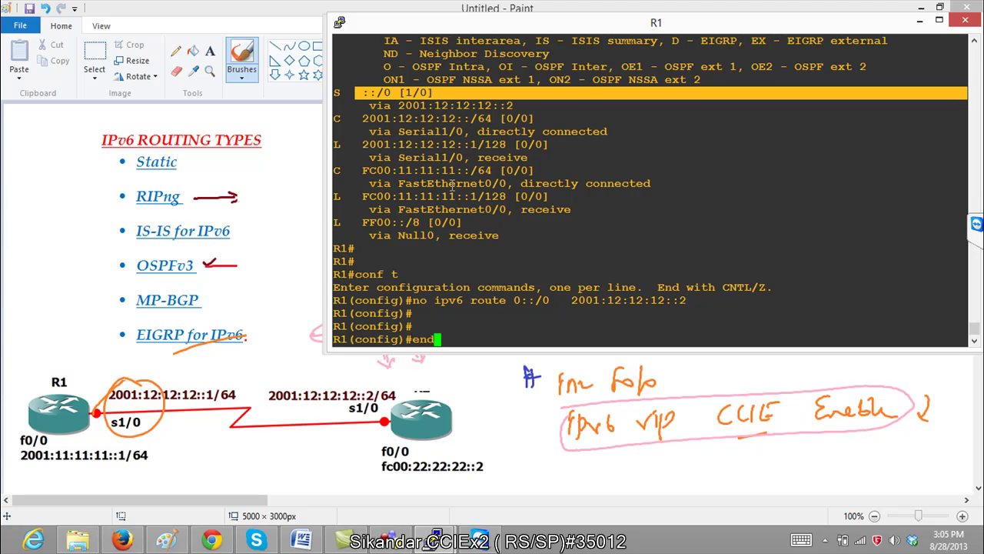
pyautogui.press('Return')
pyautogui.write('sh ipv')
pyautogui.press('Tab')
pyautogui.write('6 pro')
pyautogui.press('Tab')
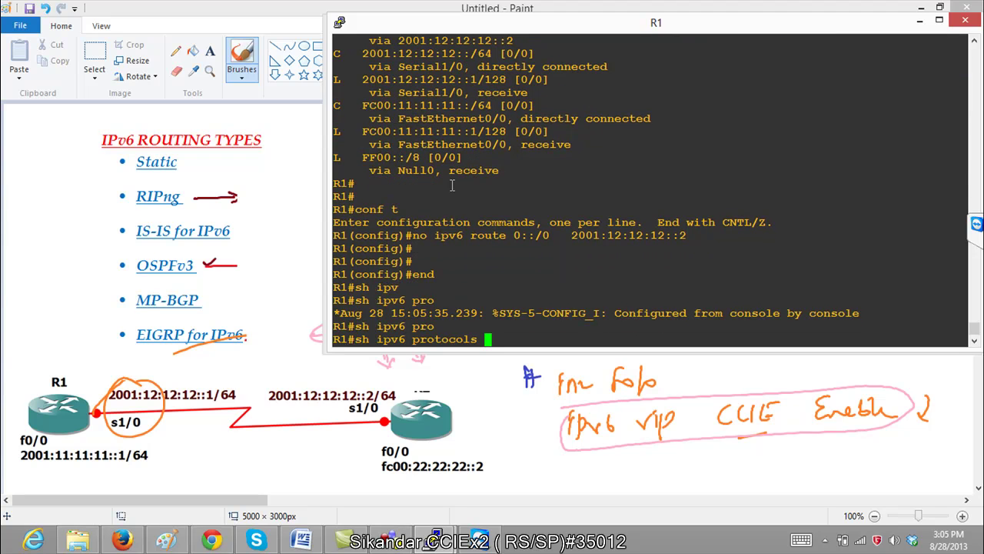
pyautogui.press('Return')
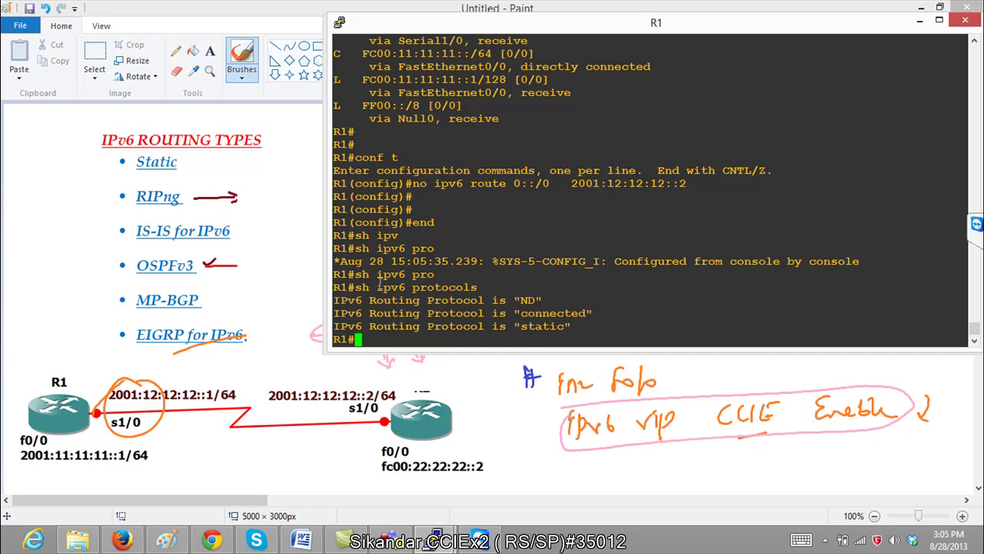
pyautogui.moveTo(377, 287); pyautogui.dragTo(471, 287)
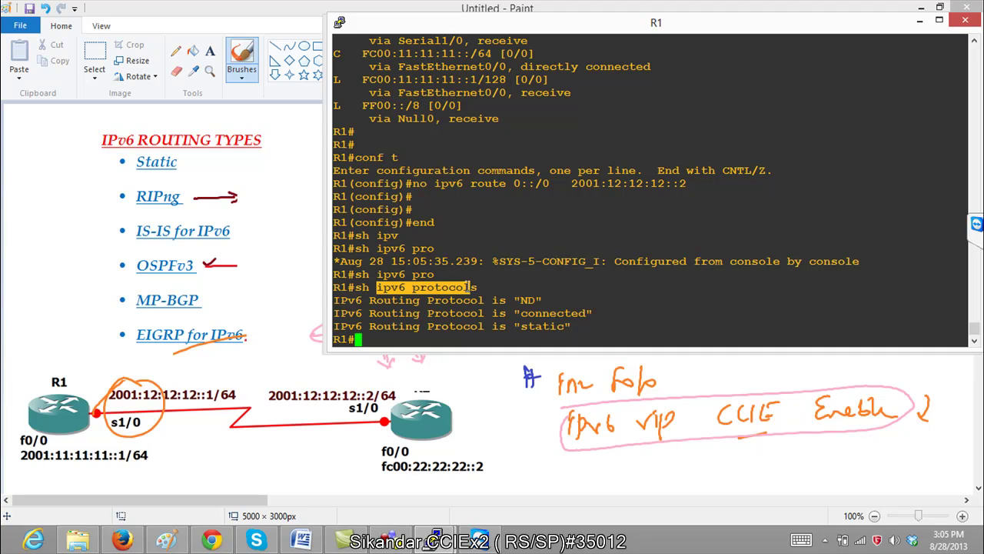
# Re-enter global configuration mode on R1 with 'conf t'.
pyautogui.press('Return')
pyautogui.press('Return')
pyautogui.write('conf t')
pyautogui.press('Return')
pyautogui.press('Return')
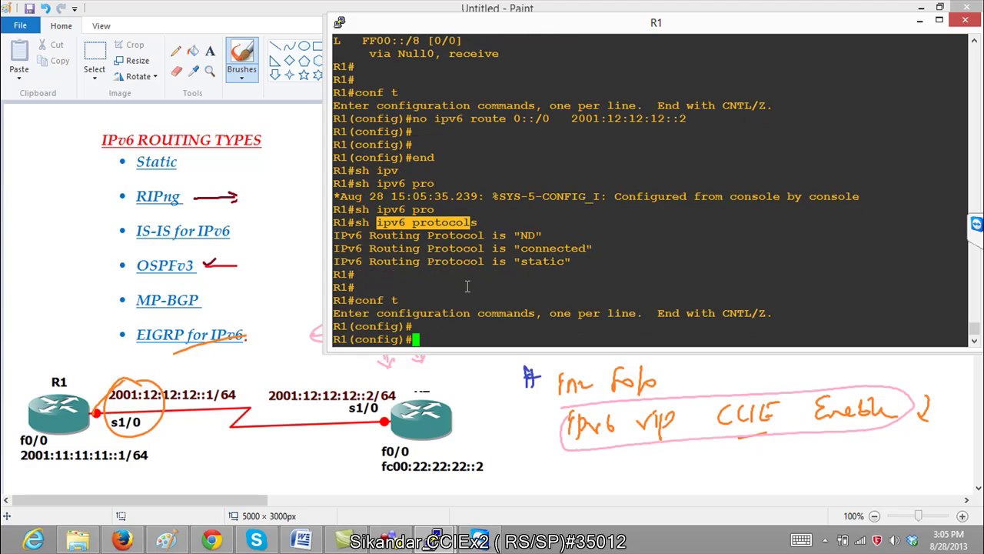
# Create RIPng process 'ipv6 router rip CCIE' on R1, checking options with ? along the way.
pyautogui.write('ipv')
pyautogui.press('Tab')
pyautogui.write('rou')
pyautogui.press('Tab')
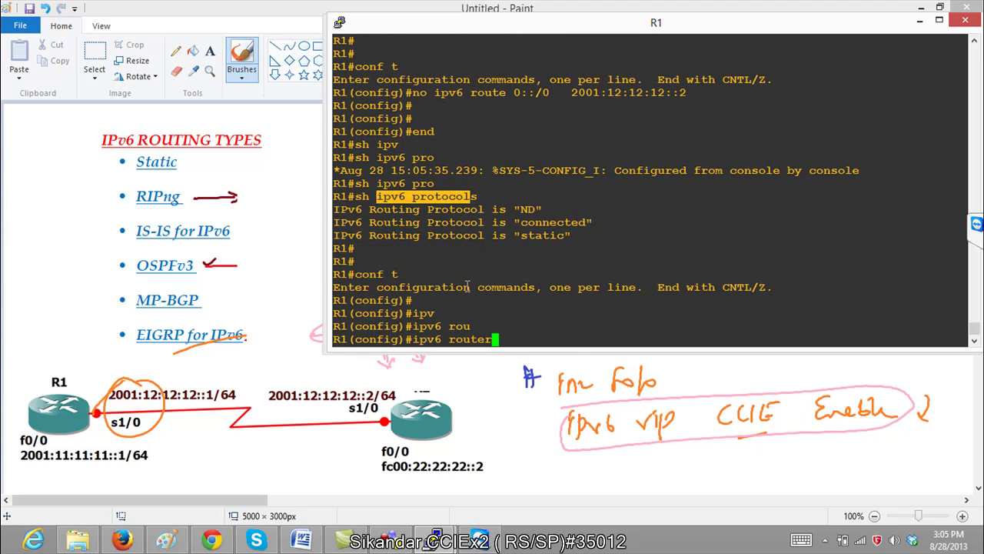
pyautogui.write('r')
pyautogui.press('Tab')
pyautogui.write('?')
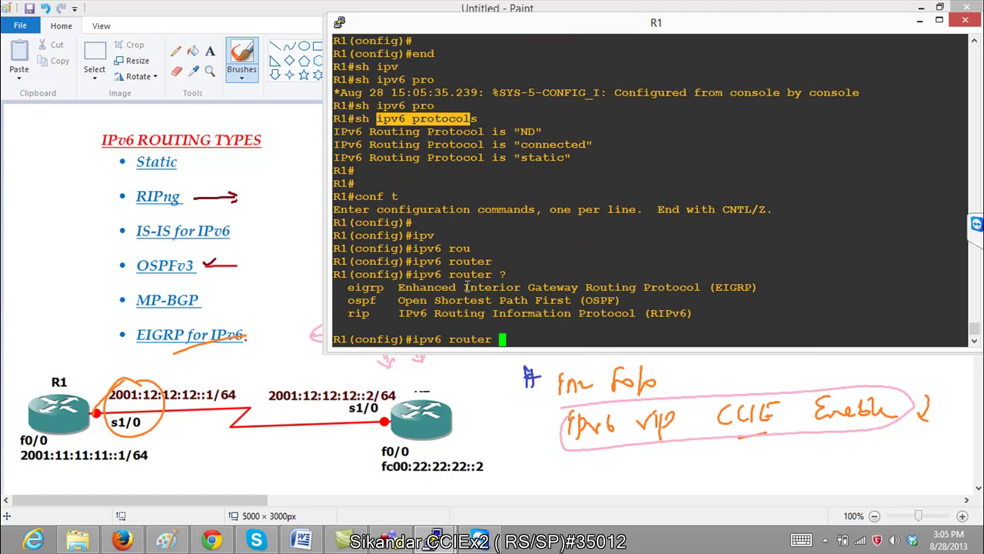
pyautogui.write('ri')
pyautogui.press('Tab')
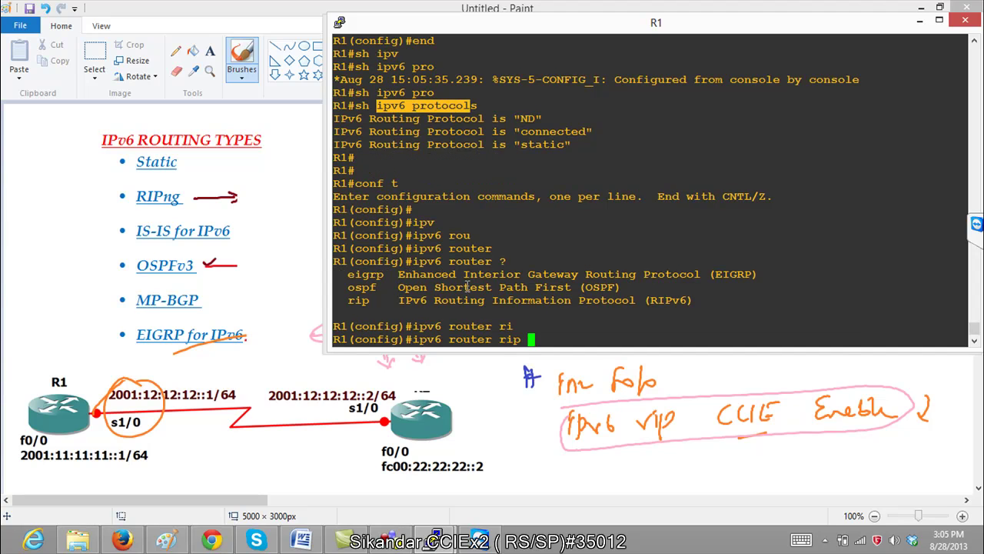
pyautogui.write('?')
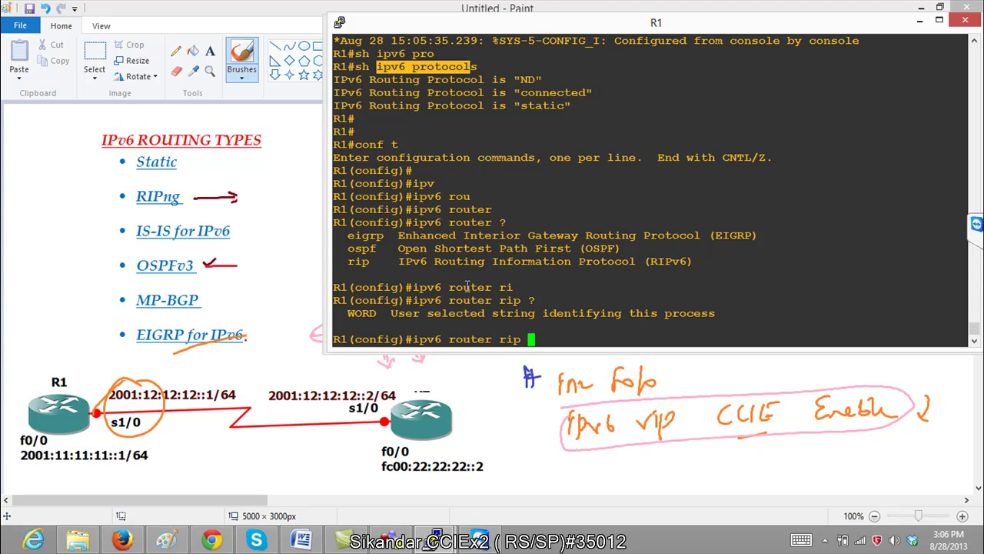
pyautogui.write('?')
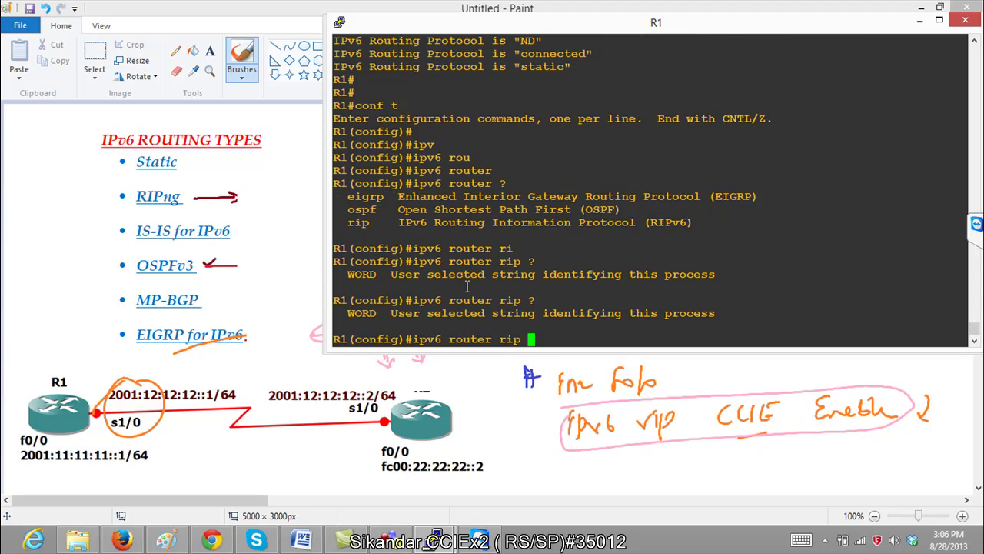
pyautogui.write('CCIE')
pyautogui.press('Return')
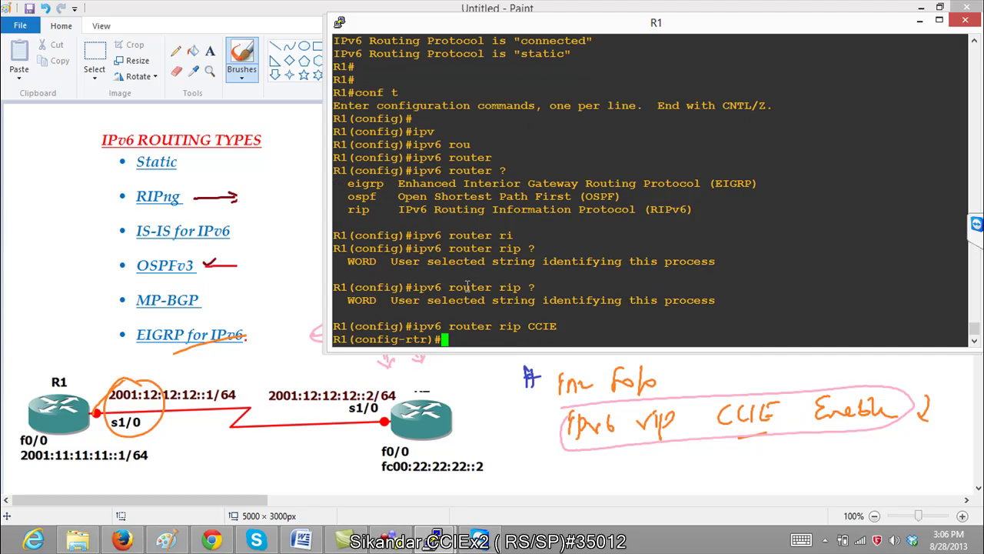
# List the RIP router subcommands with ? and exit back to global configuration.
pyautogui.write('?')
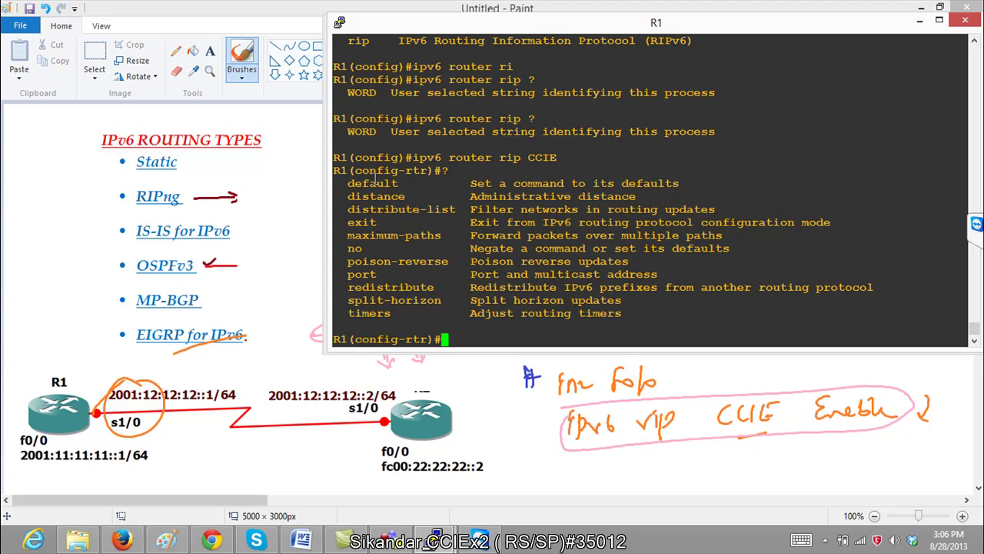
pyautogui.moveTo(370, 185); pyautogui.dragTo(431, 286)
pyautogui.click(429, 284)
pyautogui.write('exit')
pyautogui.press('Return')
pyautogui.press('Return')
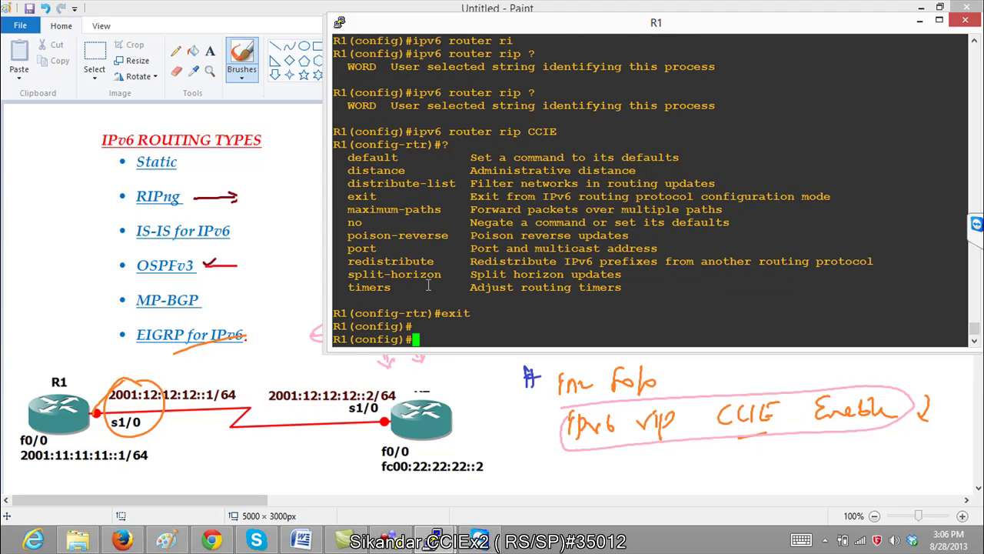
# Enable 'ipv6 rip CCIE enable' on R1's interface s1/0 and exit the interface.
pyautogui.write('int')
pyautogui.press('Tab')
pyautogui.write('s1/0')
pyautogui.press('Return')
pyautogui.write('ipv')
pyautogui.press('Tab')
pyautogui.write('ri')
pyautogui.press('Tab')
pyautogui.write('?')
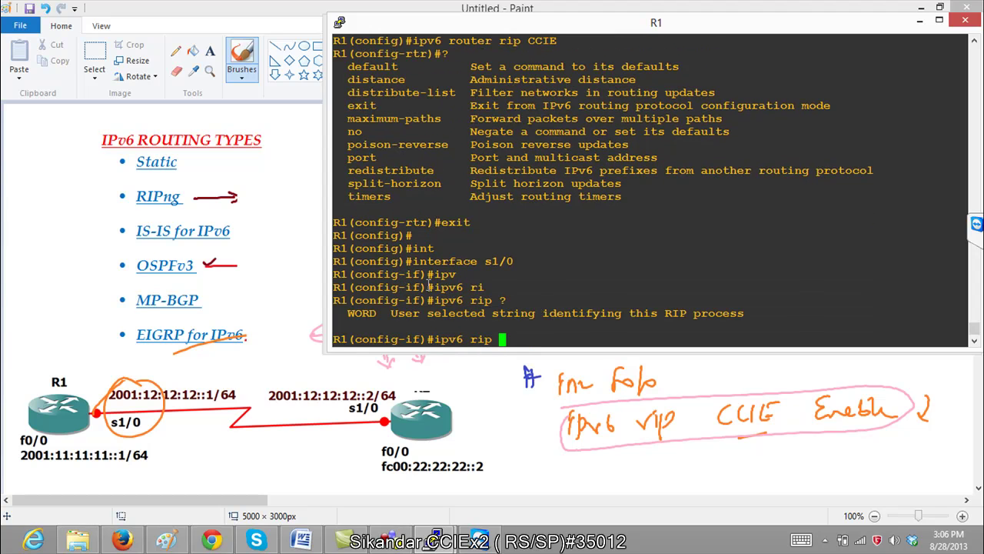
pyautogui.write('CCIE ?en')
pyautogui.press('Tab')
pyautogui.press('Return')
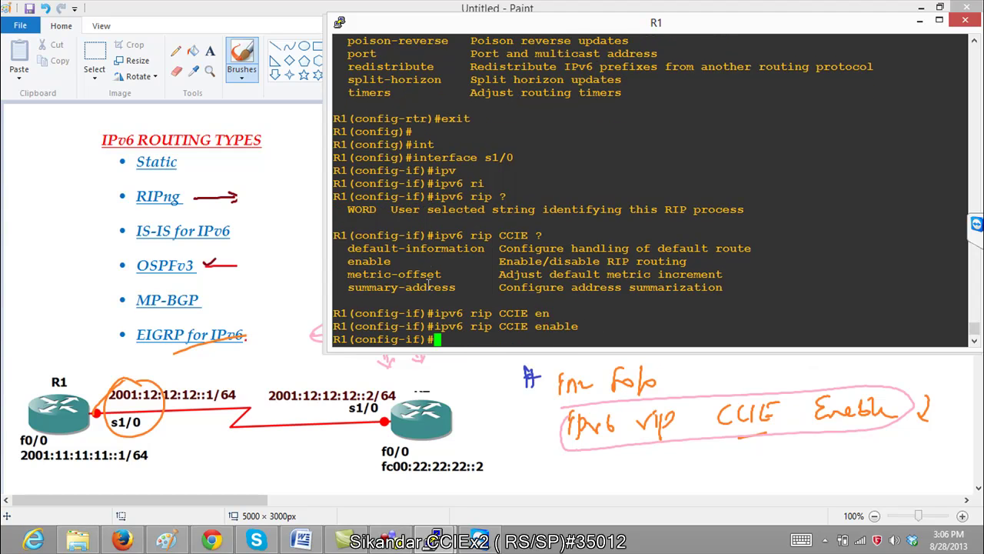
pyautogui.write('exit')
pyautogui.press('Return')
# Enable RIPng CCIE on interface f0/0 and show the command history with 'do sh his'.
pyautogui.press('Return')
pyautogui.write('int f0/')
pyautogui.press('BackSpace')
pyautogui.press('BackSpace')
pyautogui.press('BackSpace')
pyautogui.write('f0/0')
pyautogui.press('Return')
pyautogui.press('Up')
pyautogui.press('Up')
pyautogui.press('Up')
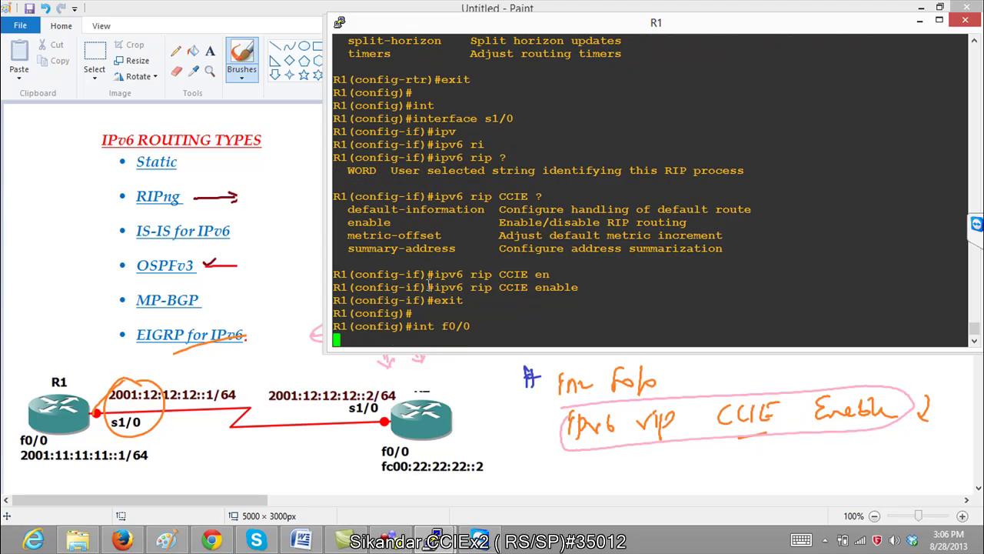
pyautogui.press('Return')
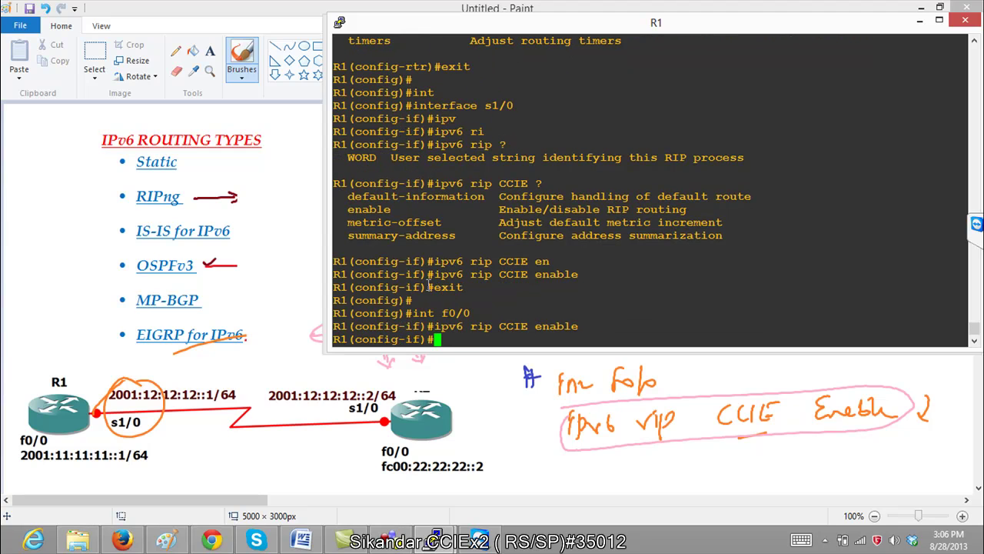
pyautogui.write('do sh his')
pyautogui.press('Return')
# Highlight and copy the RIPng configuration lines from R1's command history.
pyautogui.moveTo(341, 233); pyautogui.dragTo(487, 269)
pyautogui.moveTo(511, 311); pyautogui.dragTo(520, 322)
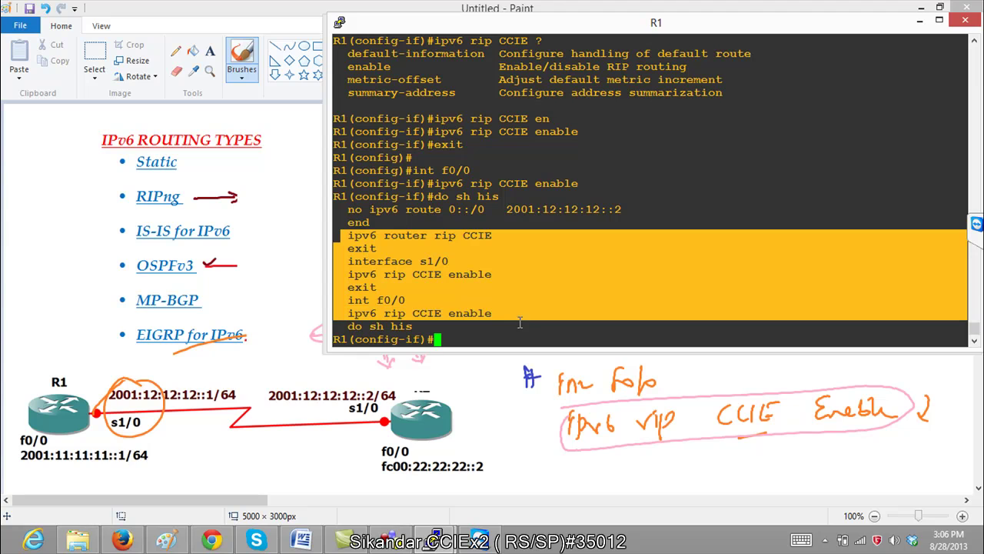
pyautogui.click(475, 301)
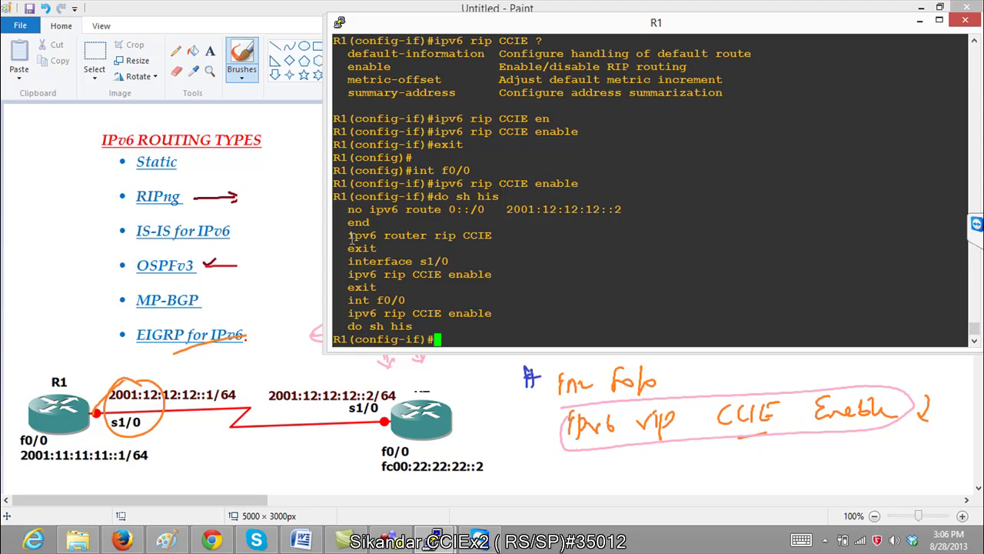
pyautogui.moveTo(344, 237); pyautogui.dragTo(511, 313)
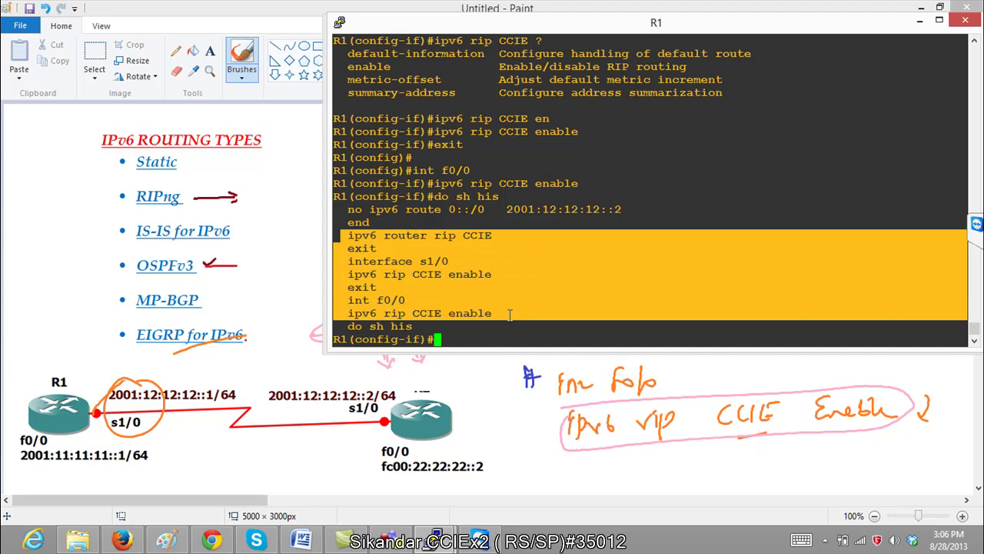
# Circle R2's s1/0 label in pink on the whiteboard and bring up R2's console.
pyautogui.click(381, 391)
pyautogui.moveTo(380, 390)
pyautogui.mouseDown()
pyautogui.moveTo(336, 424)
pyautogui.moveTo(388, 422)
pyautogui.moveTo(395, 406)
pyautogui.moveTo(370, 415)
pyautogui.moveTo(382, 465)
pyautogui.moveTo(420, 450)
pyautogui.mouseUp()
pyautogui.moveTo(436, 539)
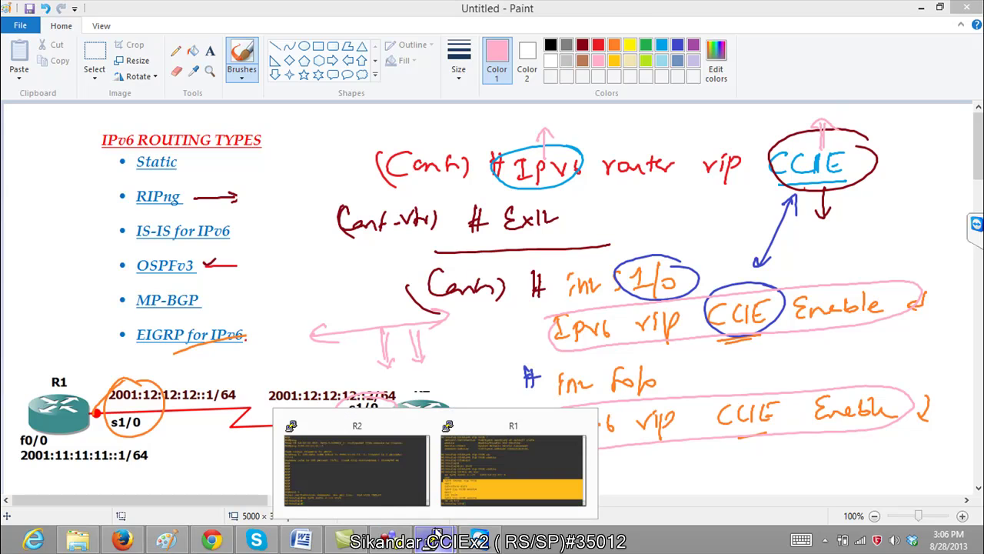
pyautogui.click(429, 492)
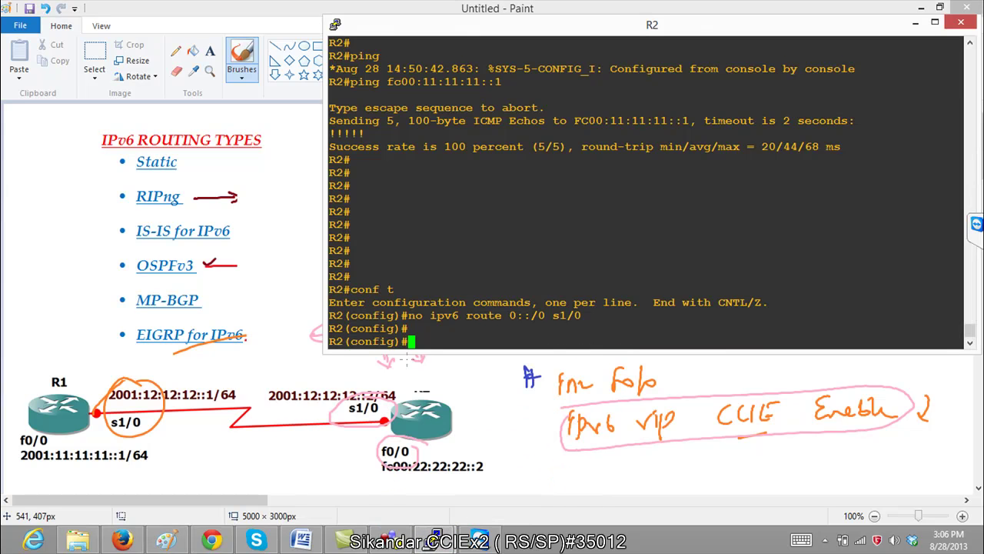
# Paste the copied RIPng CCIE commands into R2's console, then 'end' configuration mode.
pyautogui.rightClick(454, 286)
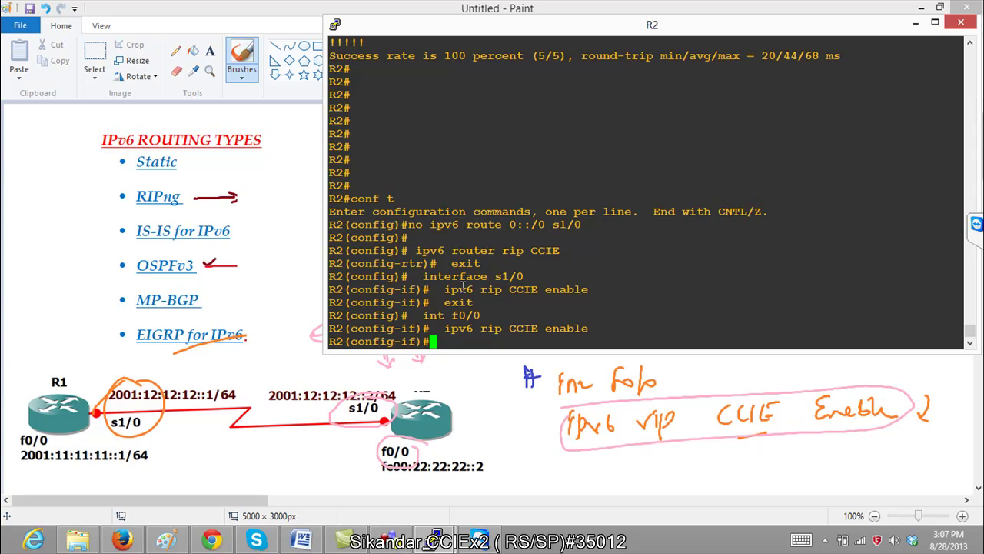
pyautogui.press('Return')
pyautogui.press('Return')
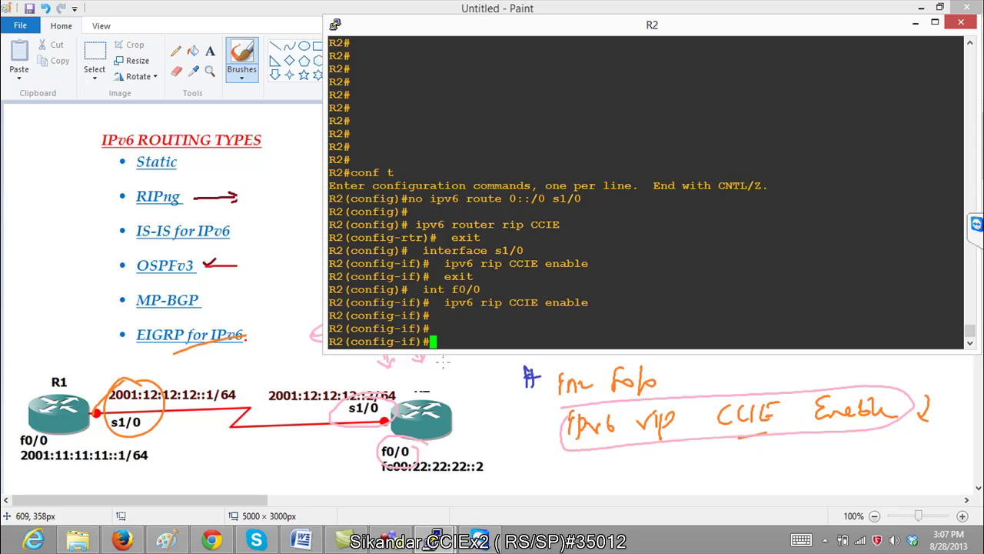
pyautogui.press('Return')
pyautogui.press('Return')
pyautogui.press('Return')
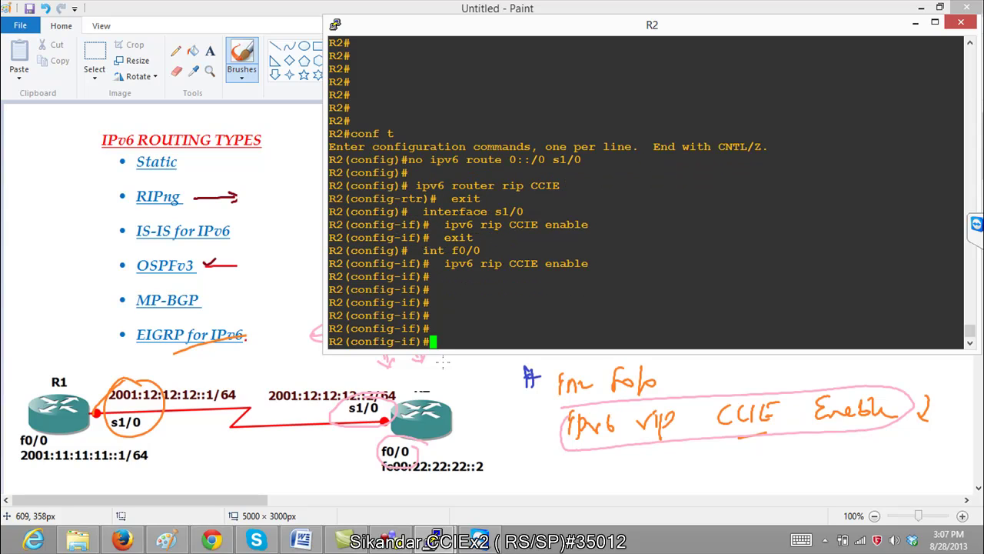
pyautogui.write('end')
pyautogui.press('Return')
pyautogui.press('Return')
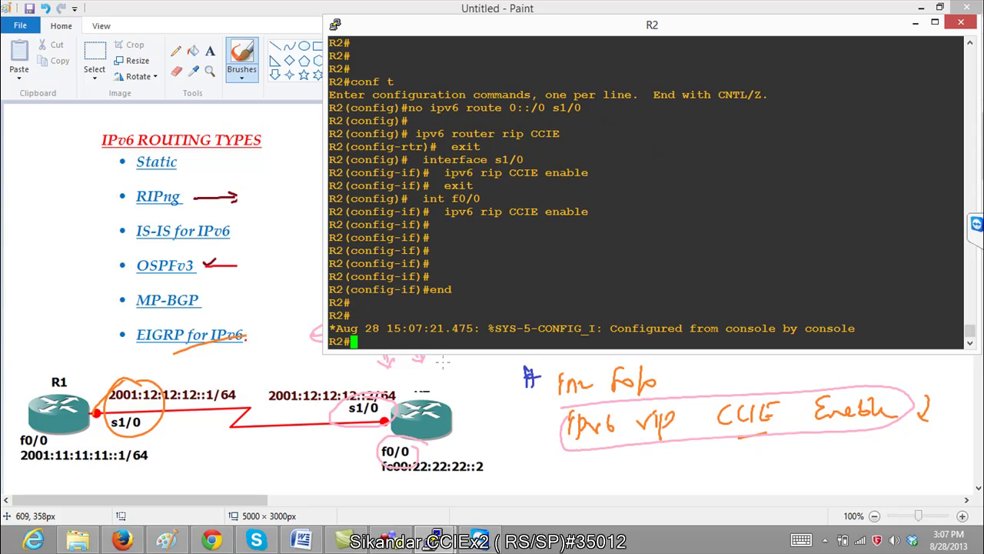
pyautogui.press('Return')
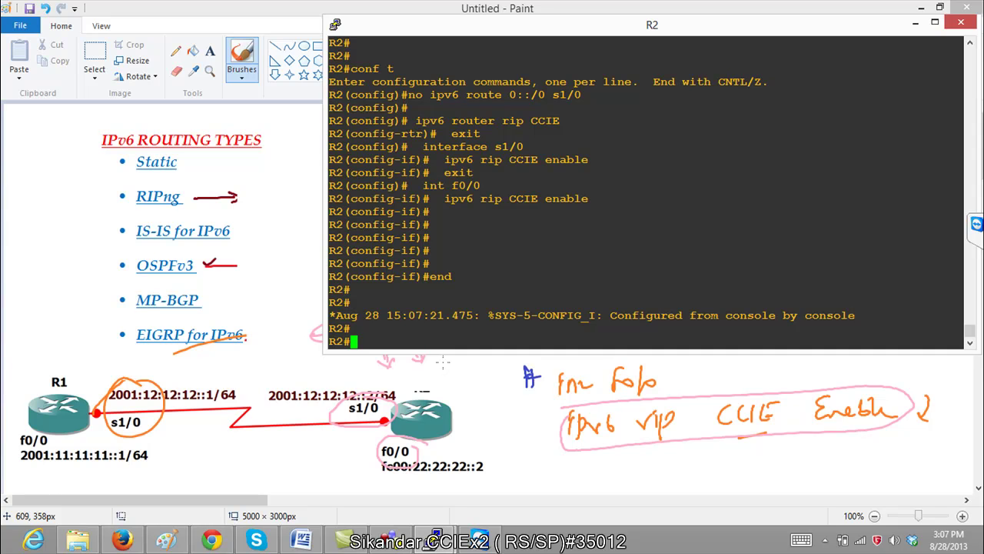
pyautogui.click(524, 419)
# Undo the recent annotations and draw a pink arc from R1 to R2's f0/0 label.
pyautogui.hotkey('ctrl', 'z')
pyautogui.hotkey('ctrl', 'z')
pyautogui.hotkey('ctrl', 'z')
pyautogui.hotkey('ctrl', 'z')
pyautogui.hotkey('ctrl', 'z')
pyautogui.hotkey('ctrl', 'z')
pyautogui.hotkey('ctrl', 'z')
pyautogui.hotkey('ctrl', 'z')
pyautogui.hotkey('ctrl', 'z')
pyautogui.hotkey('ctrl', 'z')
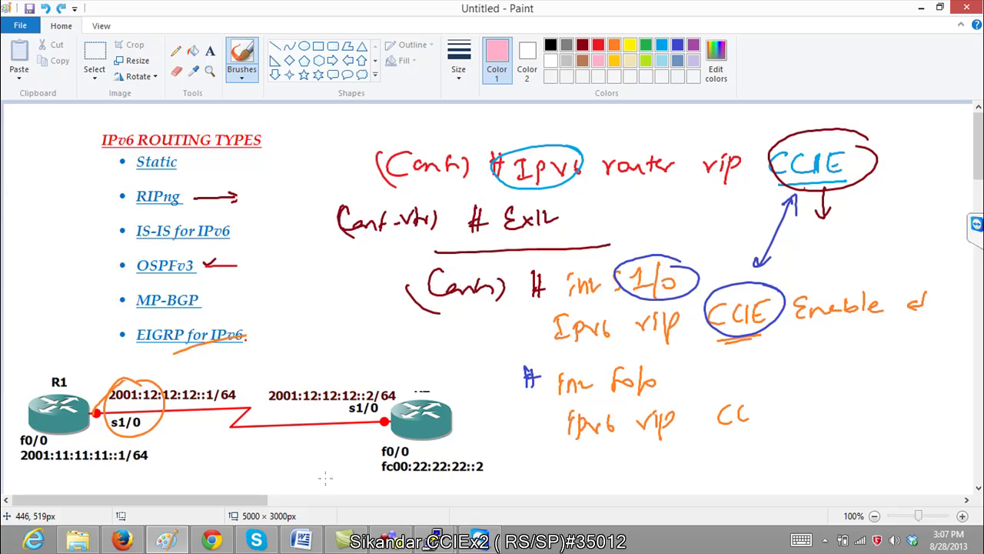
pyautogui.moveTo(363, 452)
pyautogui.mouseDown()
pyautogui.moveTo(439, 449)
pyautogui.moveTo(444, 470)
pyautogui.moveTo(364, 471)
pyautogui.moveTo(241, 347)
pyautogui.moveTo(97, 380)
pyautogui.mouseUp()
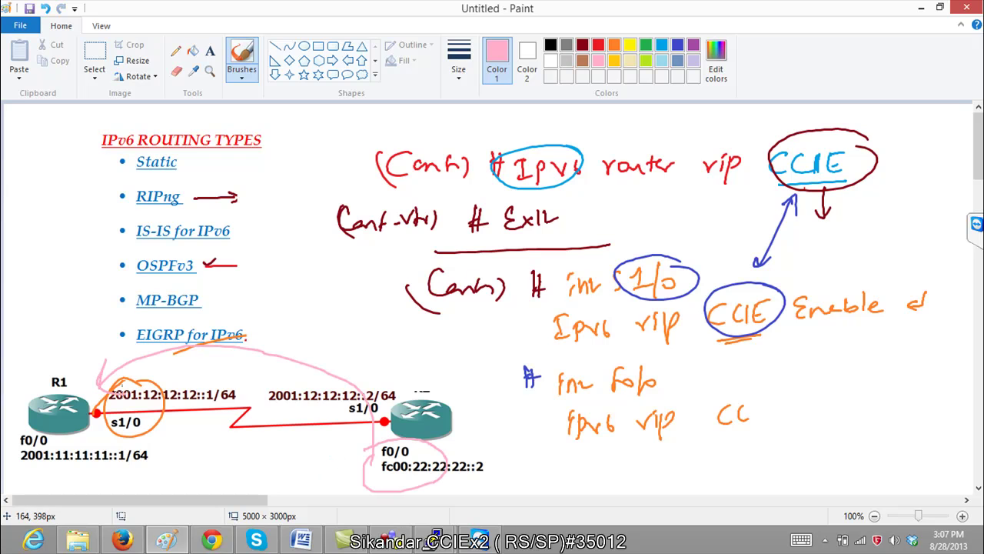
pyautogui.hotkey('alt', 'Tab')
pyautogui.hotkey('alt', 'Tab')
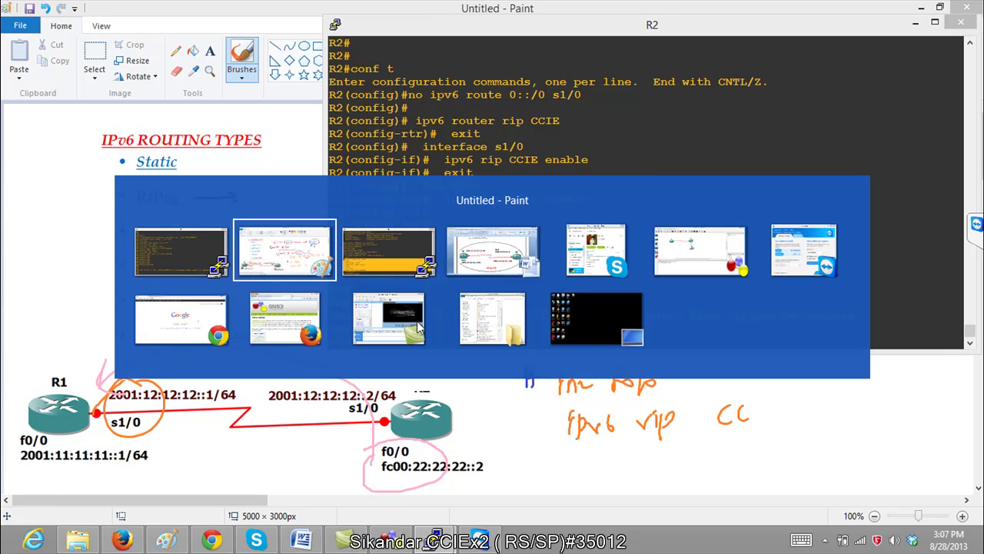
# Exit configuration on R1 and display its full IPv6 routing table with 'sh ipv6 route'.
pyautogui.press('Return')
pyautogui.write('end')
pyautogui.press('Return')
pyautogui.press('Return')
pyautogui.write('sh ipv')
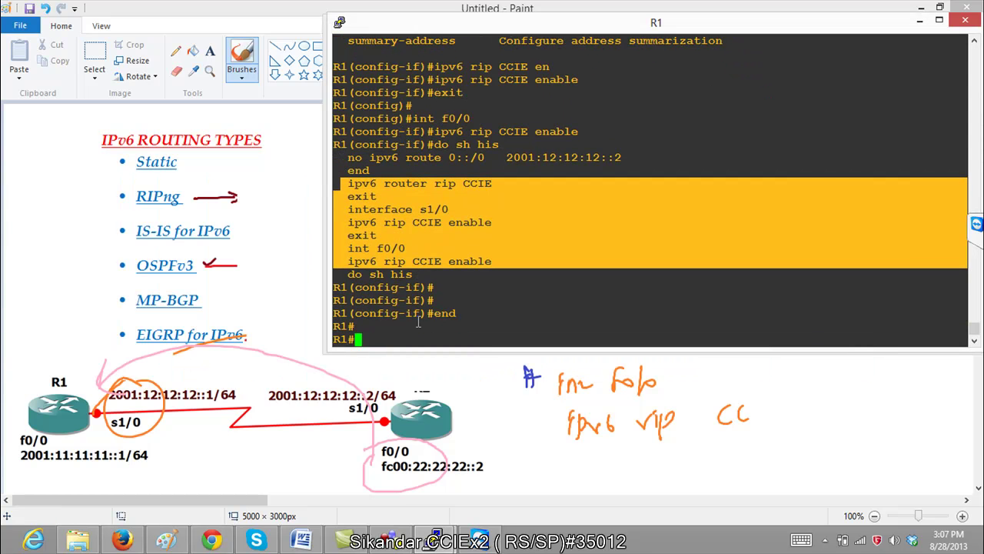
pyautogui.press('Tab')
pyautogui.write('rou')
pyautogui.press('Tab')
pyautogui.write('r')
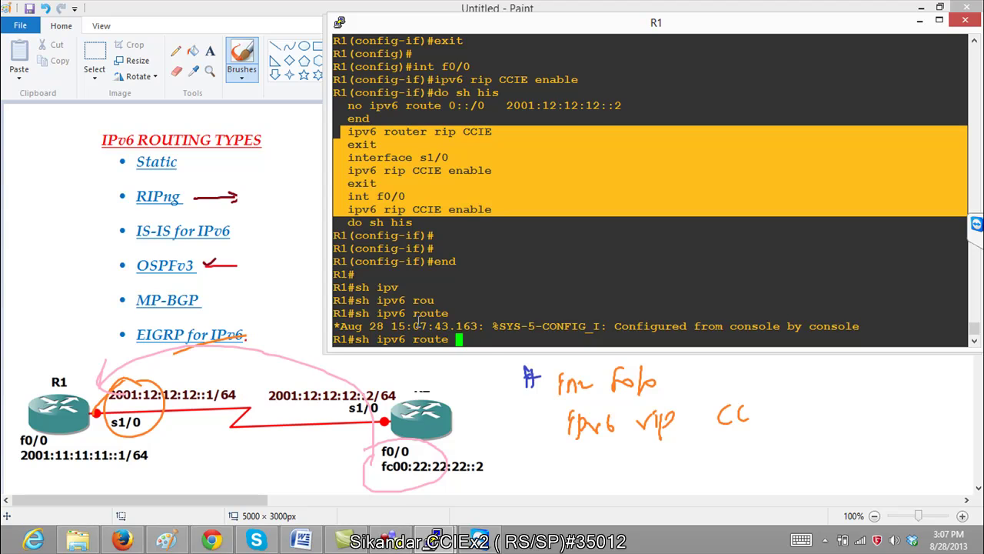
pyautogui.press('Tab')
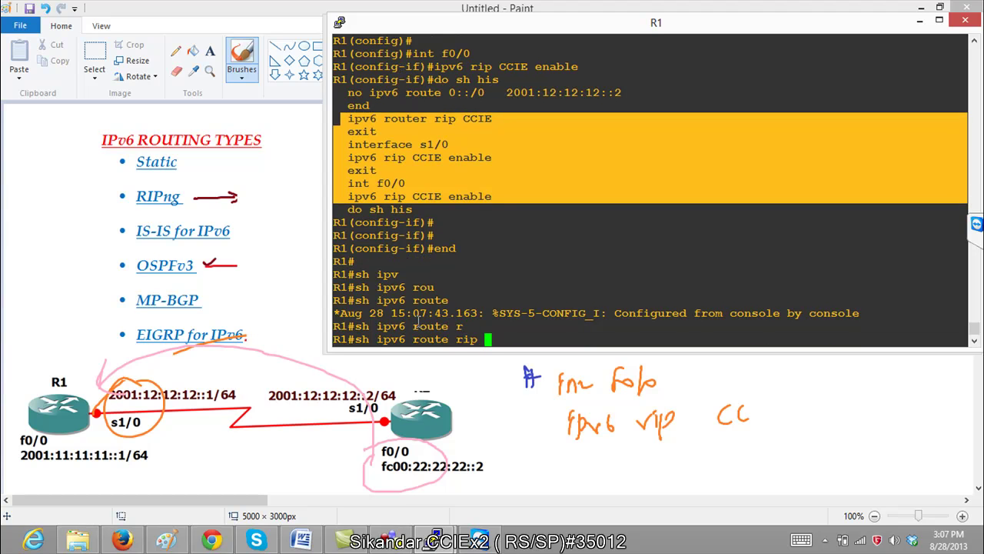
pyautogui.press('BackSpace')
pyautogui.press('BackSpace')
pyautogui.press('BackSpace')
pyautogui.press('BackSpace')
pyautogui.press('Return')
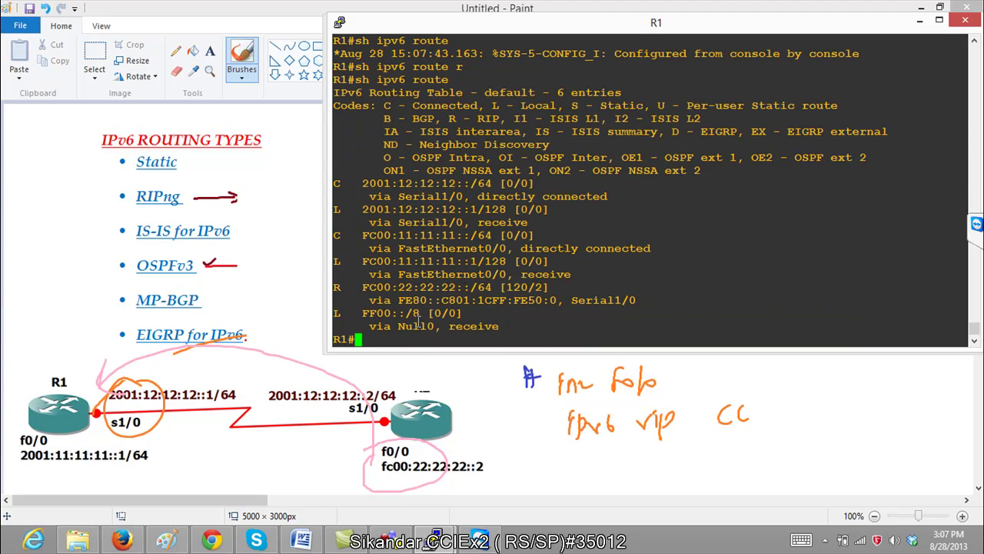
# Highlight the RIP-learned FC00:22:22:22::/64 route in R1's routing table.
pyautogui.press('Return')
pyautogui.press('Return')
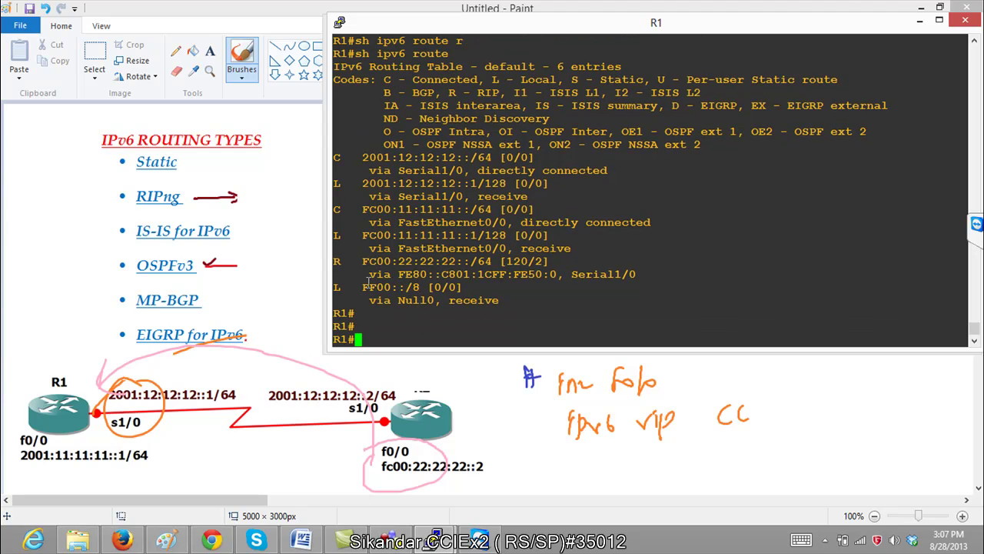
pyautogui.moveTo(344, 262); pyautogui.dragTo(594, 275)
pyautogui.click(547, 271)
pyautogui.moveTo(339, 261); pyautogui.dragTo(541, 275)
pyautogui.click(538, 283)
# Ping fc00:22:22:22::2 from R1, getting 100 percent success.
pyautogui.press('Return')
pyautogui.press('Return')
pyautogui.write('ping ')
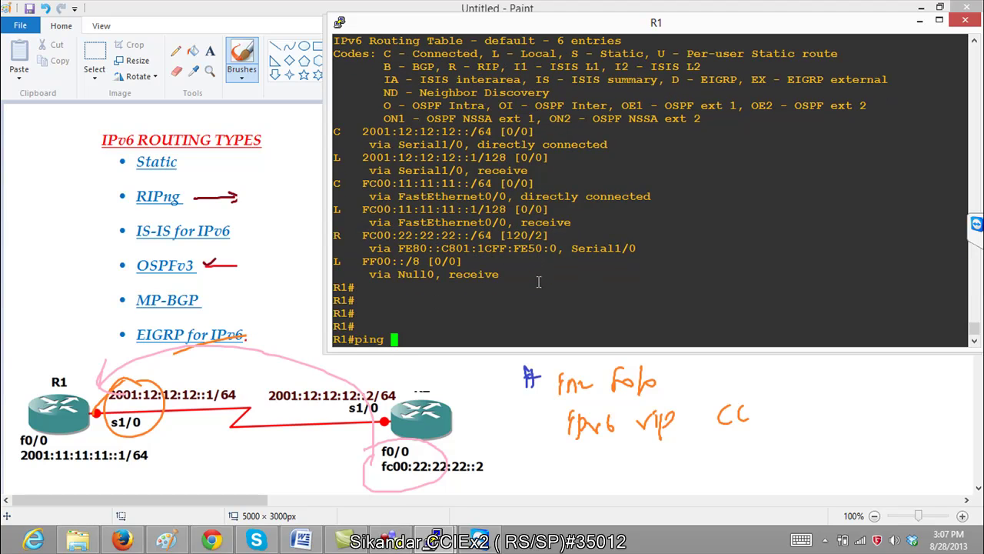
pyautogui.write('fc00:22:22:22::2')
pyautogui.press('Return')
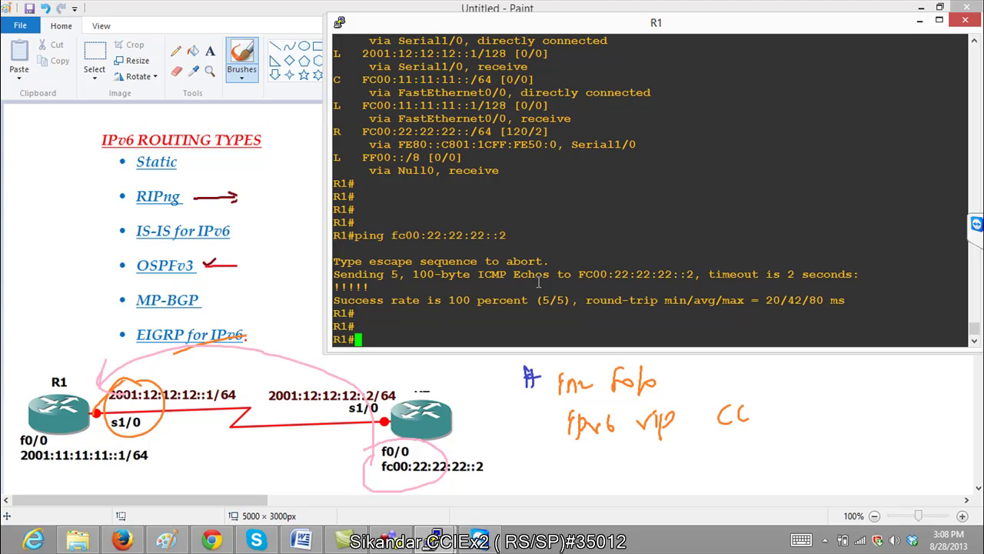
# Enter the 'show ipv6 protocols' command at R1's prompt.
pyautogui.write('sh ipv')
pyautogui.press('Tab')
pyautogui.write('pro')
pyautogui.press('Tab')
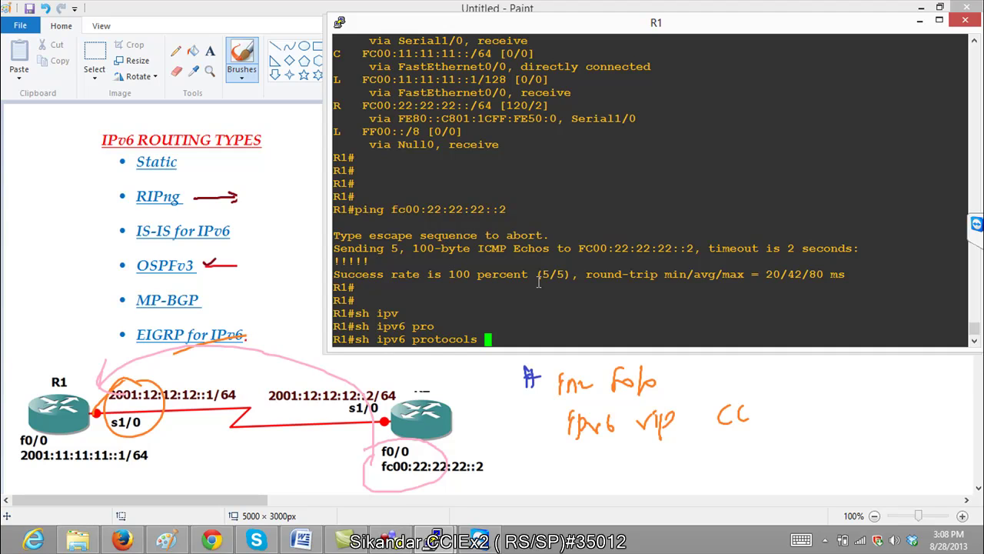
# List R1's IPv6 protocols and mark rip CCIE running on FastEthernet0/0 and Serial1/0.
pyautogui.press('Return')
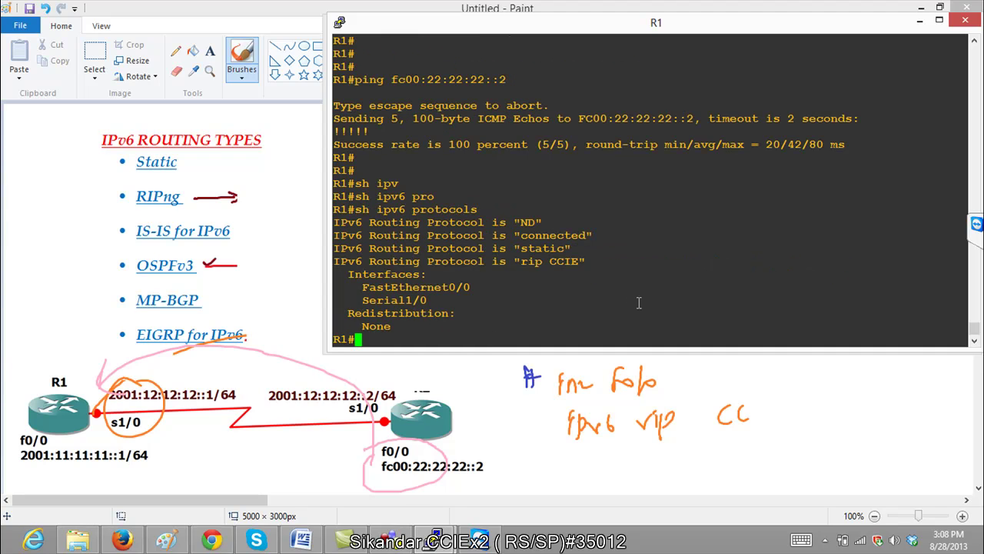
pyautogui.moveTo(476, 269); pyautogui.dragTo(594, 262)
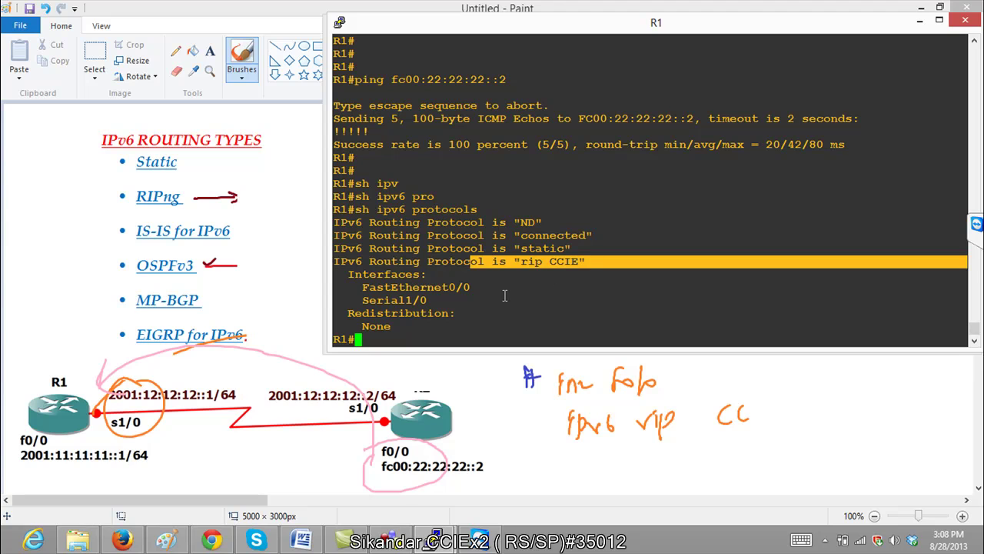
pyautogui.click(529, 266)
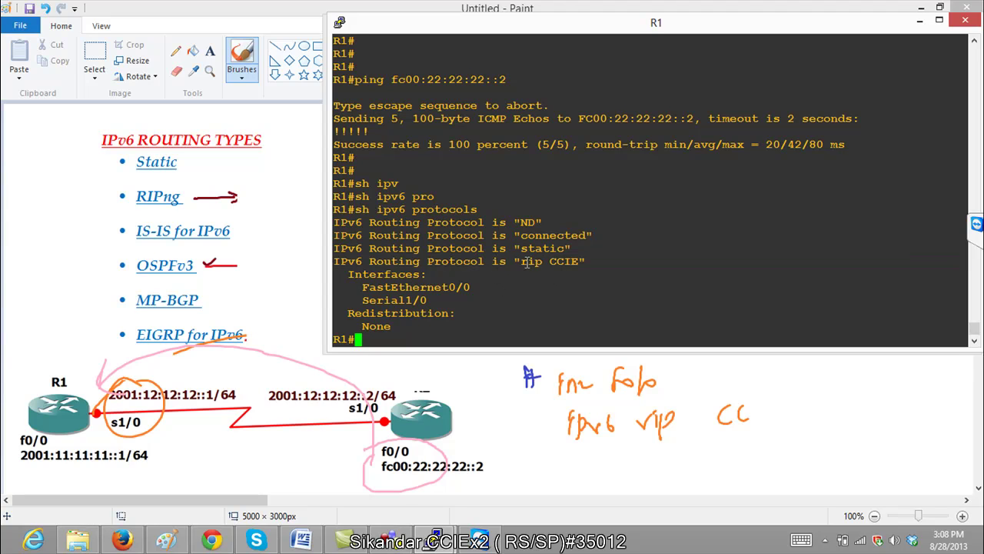
pyautogui.moveTo(508, 261); pyautogui.dragTo(577, 263)
pyautogui.moveTo(359, 288); pyautogui.dragTo(446, 302)
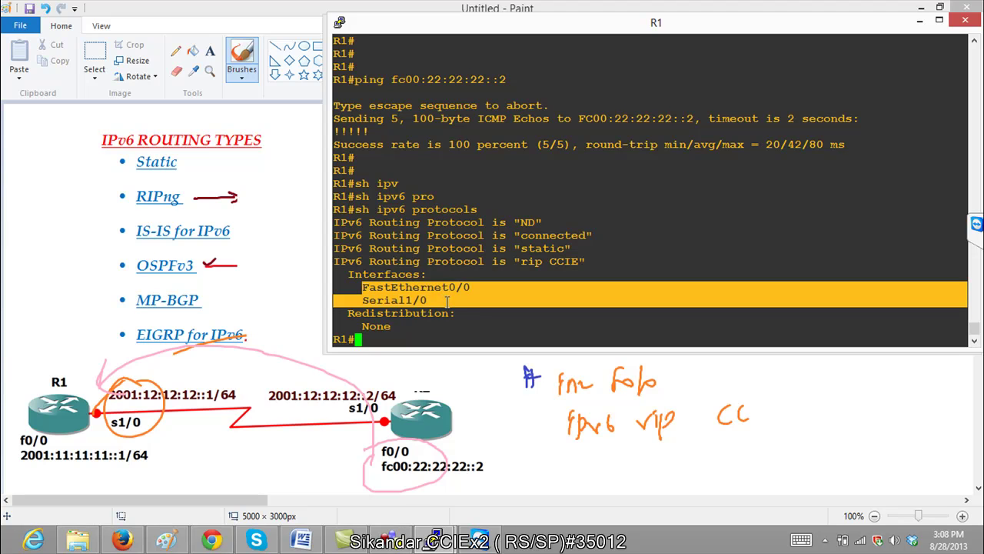
pyautogui.press('Return')
pyautogui.press('Return')
pyautogui.press('Return')
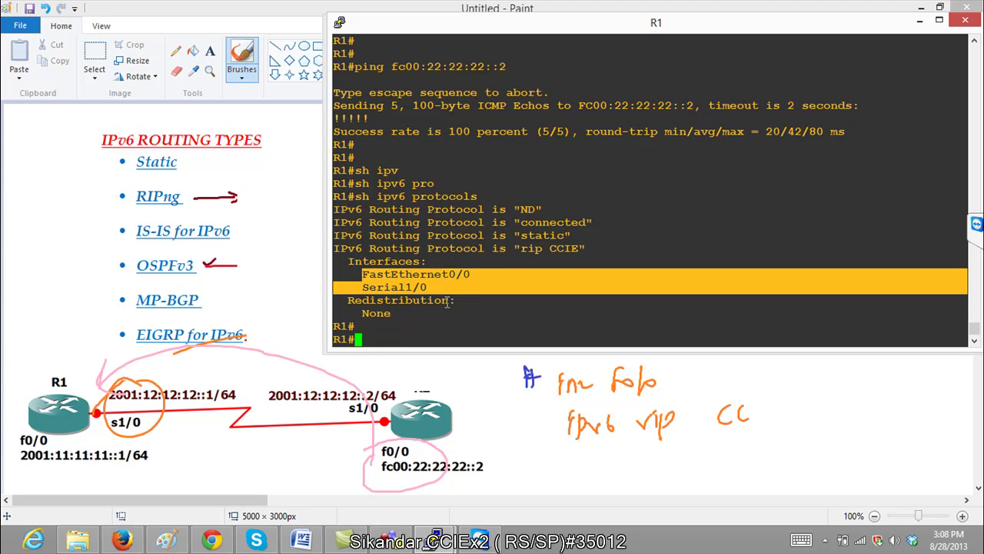
# Remove the RIPng process from R1 with 'no ipv6 router rip CCIE'.
pyautogui.write('conf t')
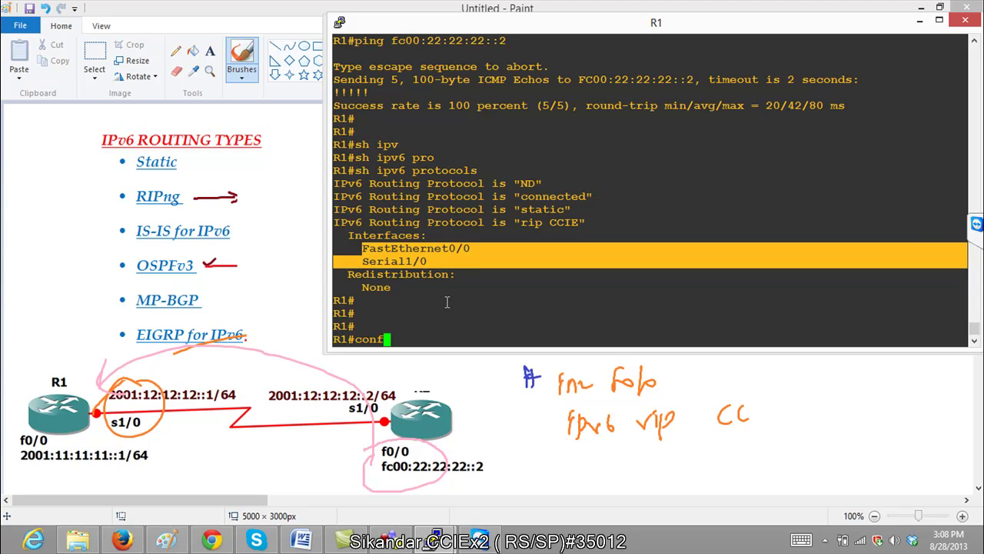
pyautogui.press('Return')
pyautogui.write('no ipv')
pyautogui.press('Tab')
pyautogui.write('rout')
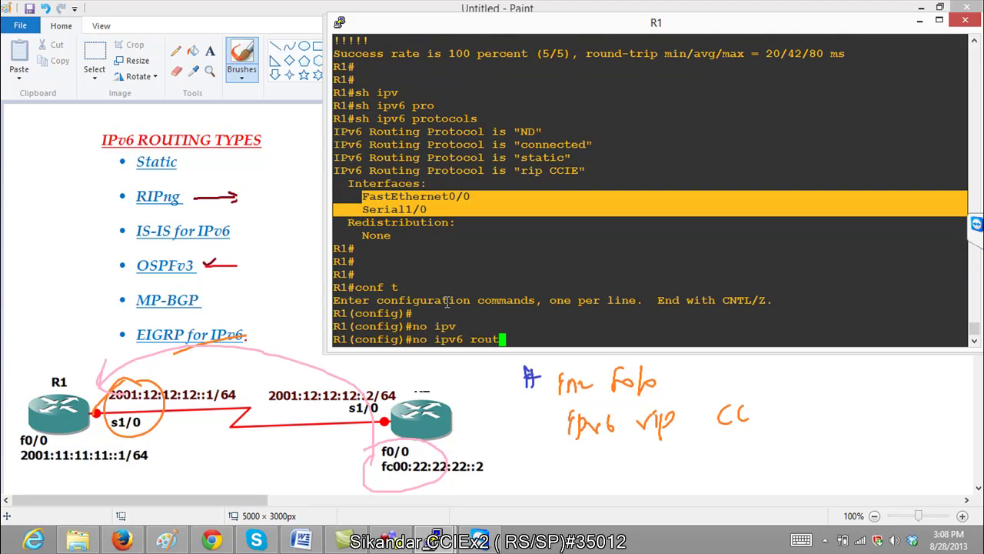
pyautogui.write('er ri')
pyautogui.press('Tab')
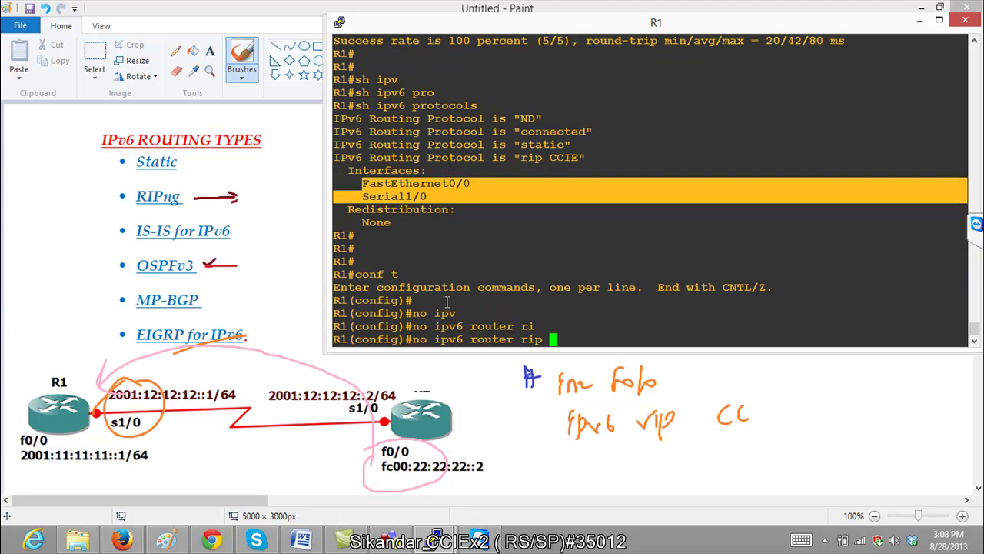
pyautogui.write('CCIE')
pyautogui.press('Return')
pyautogui.press('Return')
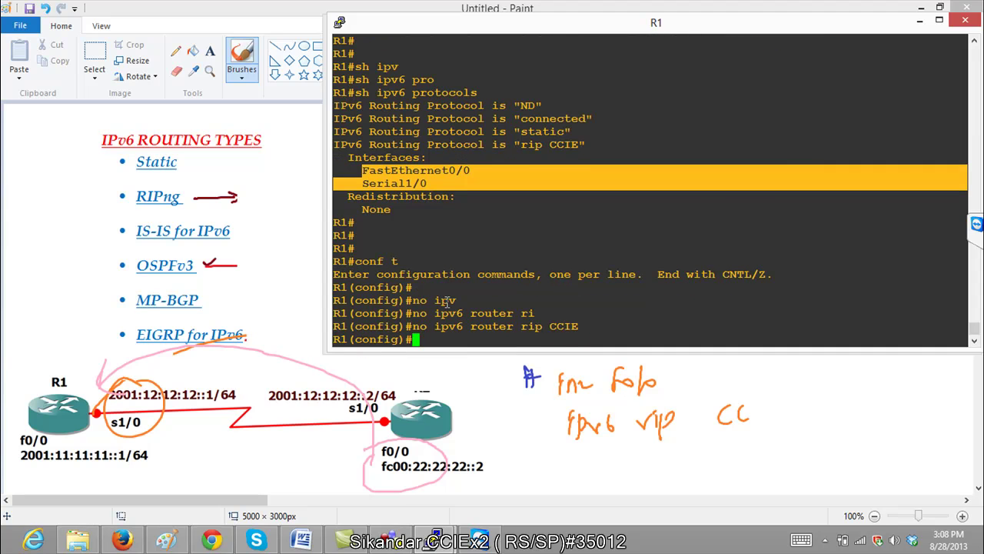
# Write a pink 'No' above the router rip note and cross out both interface lines in red.
pyautogui.click(319, 327)
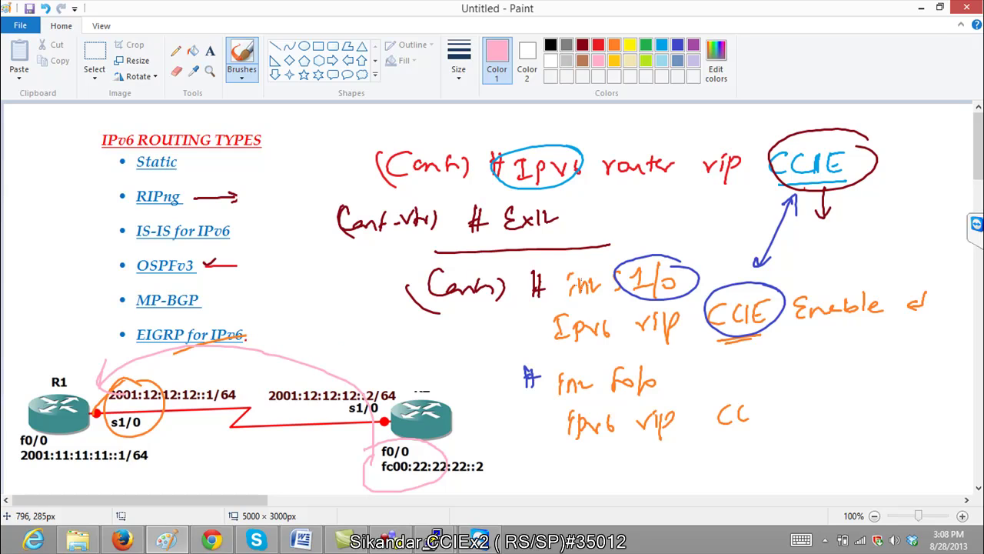
pyautogui.moveTo(495, 146)
pyautogui.mouseDown()
pyautogui.moveTo(497, 129)
pyautogui.moveTo(519, 135)
pyautogui.mouseUp()
pyautogui.click(601, 46)
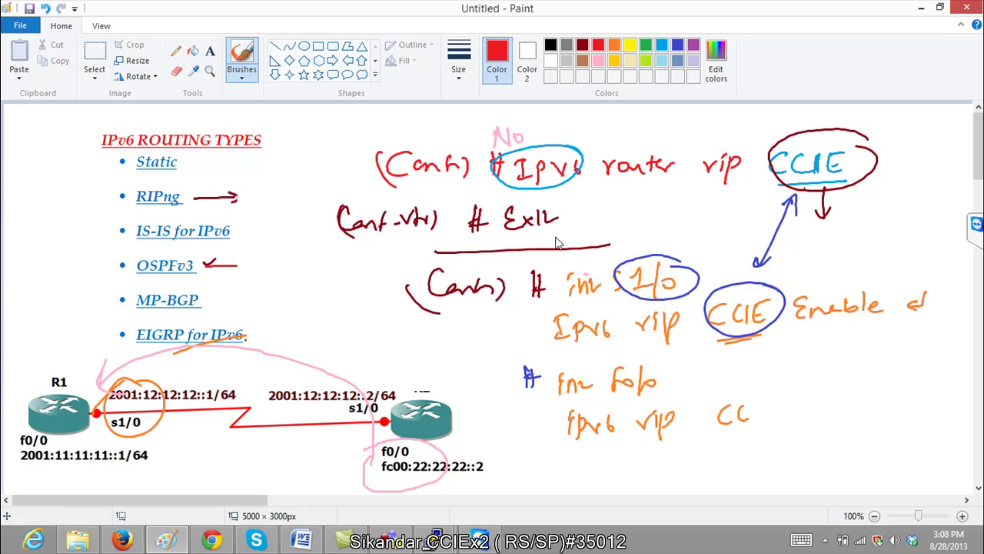
pyautogui.moveTo(573, 288); pyautogui.dragTo(614, 333)
pyautogui.moveTo(612, 293)
pyautogui.mouseDown()
pyautogui.moveTo(577, 344)
pyautogui.moveTo(628, 401)
pyautogui.mouseUp()
pyautogui.moveTo(623, 368); pyautogui.dragTo(582, 423)
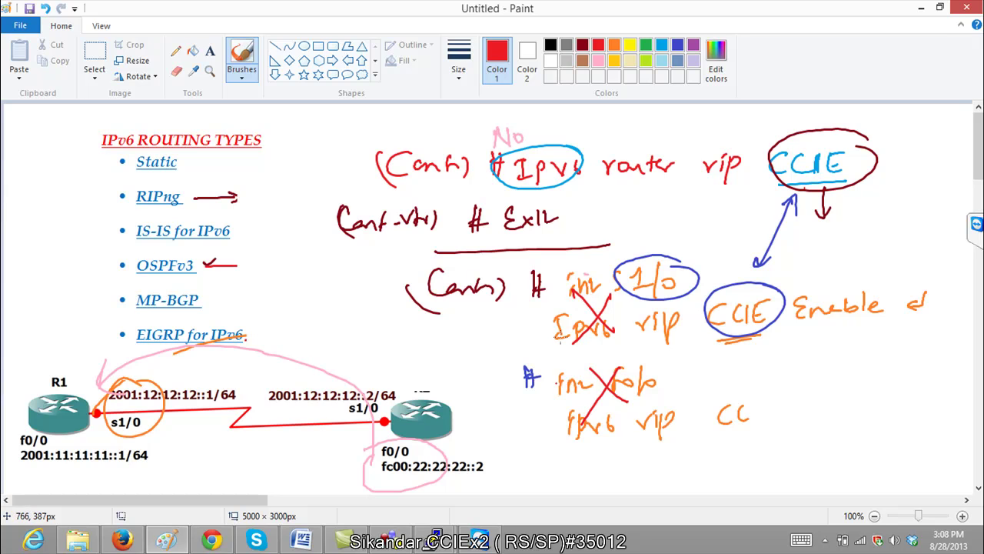
pyautogui.moveTo(444, 536)
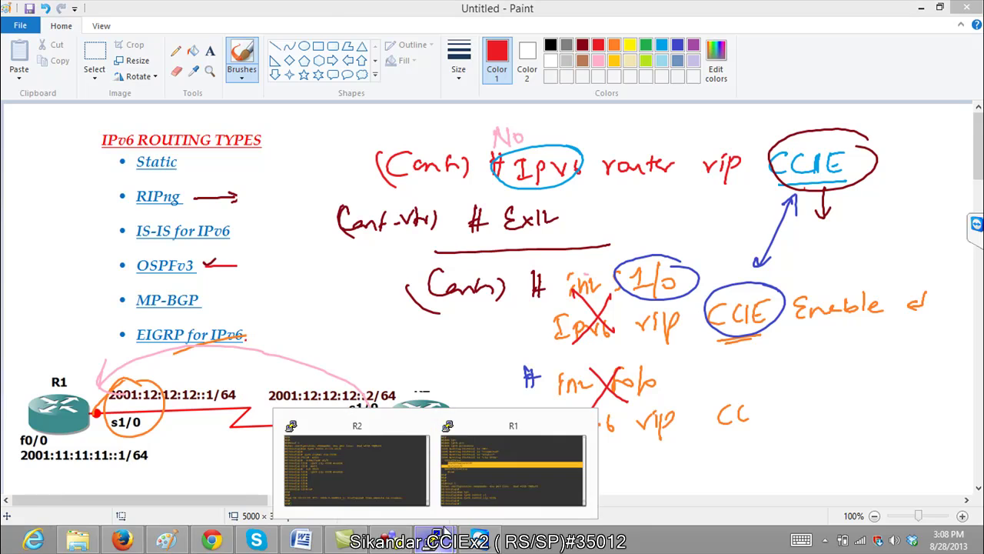
pyautogui.click(500, 478)
# Enter global configuration mode on R2 with 'conf t'.
pyautogui.moveTo(436, 539)
pyautogui.click(388, 480)
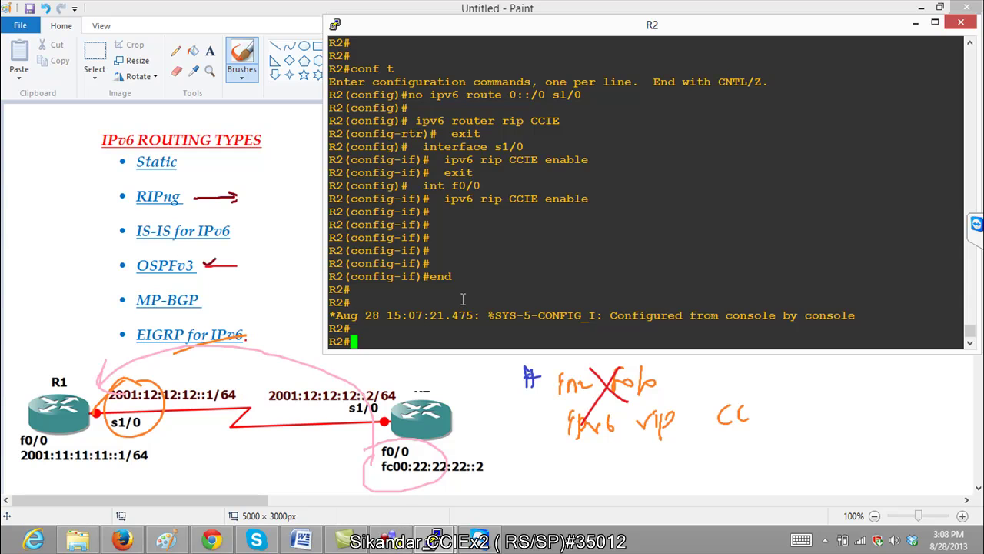
pyautogui.press('Return')
pyautogui.write('conf')
pyautogui.press('Return')
pyautogui.write('t')
pyautogui.press('Return')
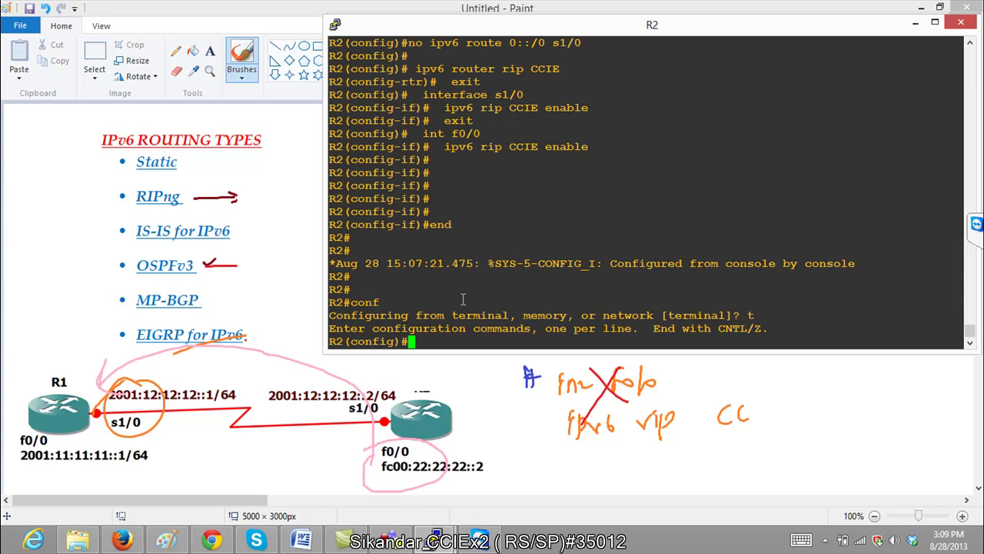
# Remove the RIPng process with 'no ipv6 router rip CCIE'.
pyautogui.write('no ip')
pyautogui.press('BackSpace')
pyautogui.press('BackSpace')
pyautogui.write('iv')
pyautogui.press('Tab')
pyautogui.press('BackSpace')
pyautogui.write('pv')
pyautogui.press('Tab')
pyautogui.write('6 rou')
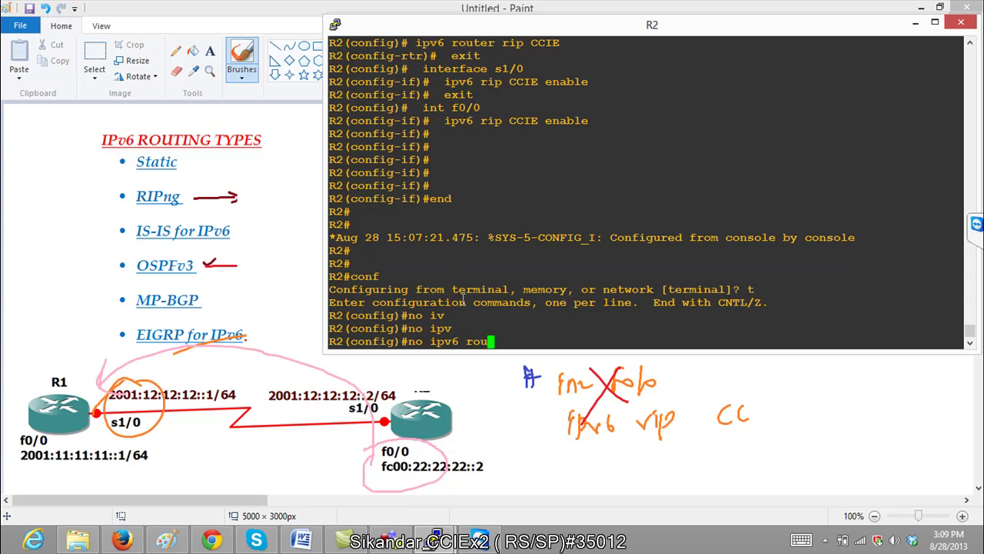
pyautogui.write('ter ri')
pyautogui.press('Tab')
pyautogui.write('CCIE')
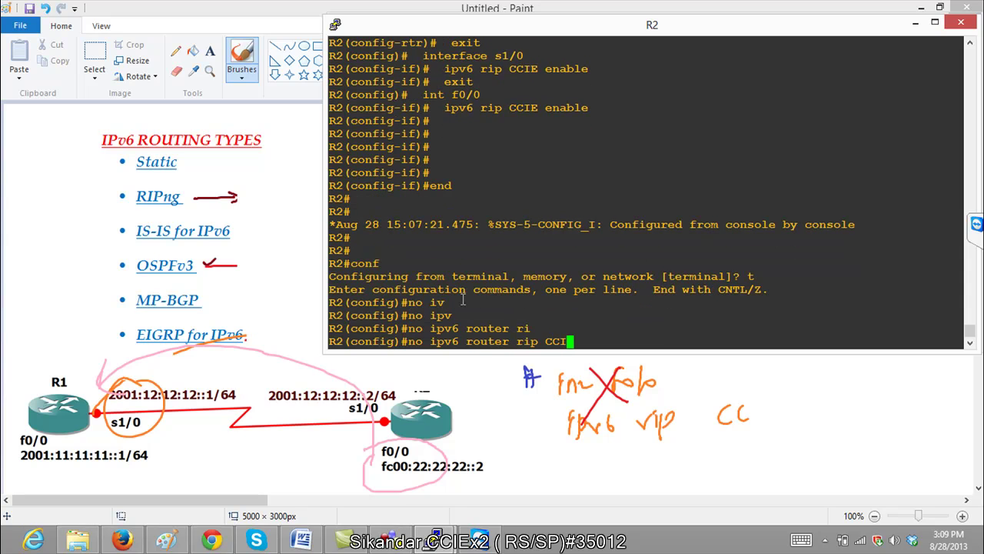
pyautogui.press('Return')
pyautogui.press('Return')
# Exit configuration and show R2's IPv6 protocols, now only ND, connected and static.
pyautogui.write('end')
pyautogui.press('Return')
pyautogui.write('sh ipv')
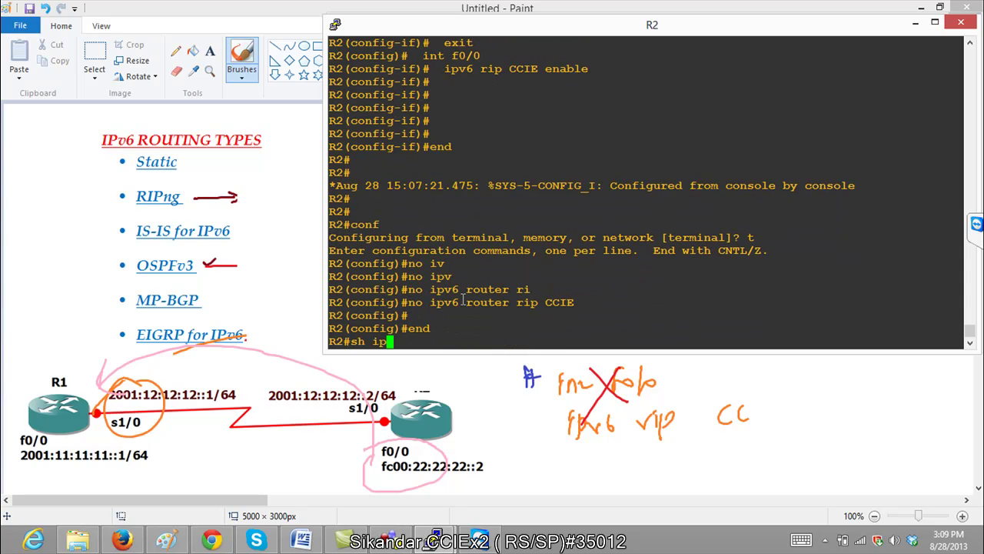
pyautogui.press('Tab')
pyautogui.write('pr')
pyautogui.press('Tab')
pyautogui.press('Return')
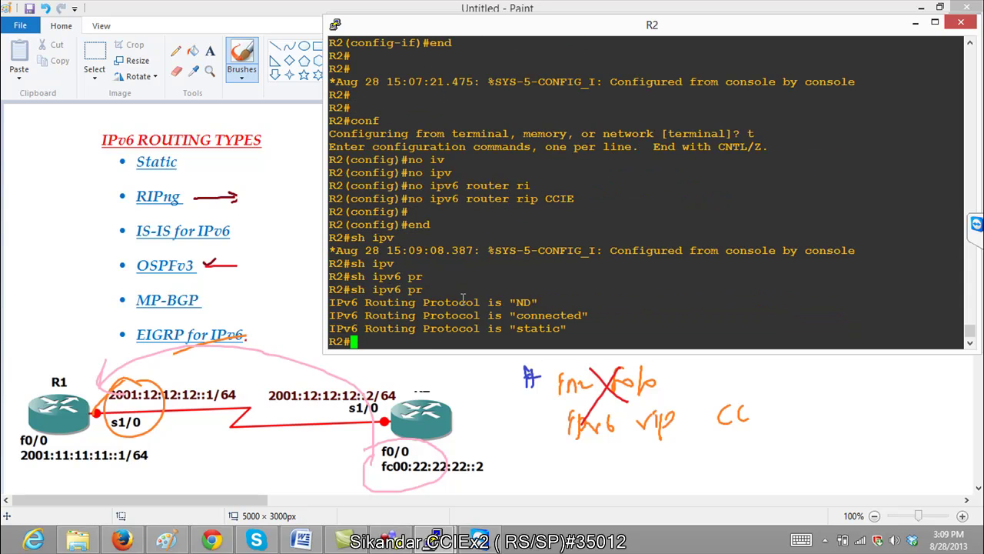
pyautogui.press('Return')
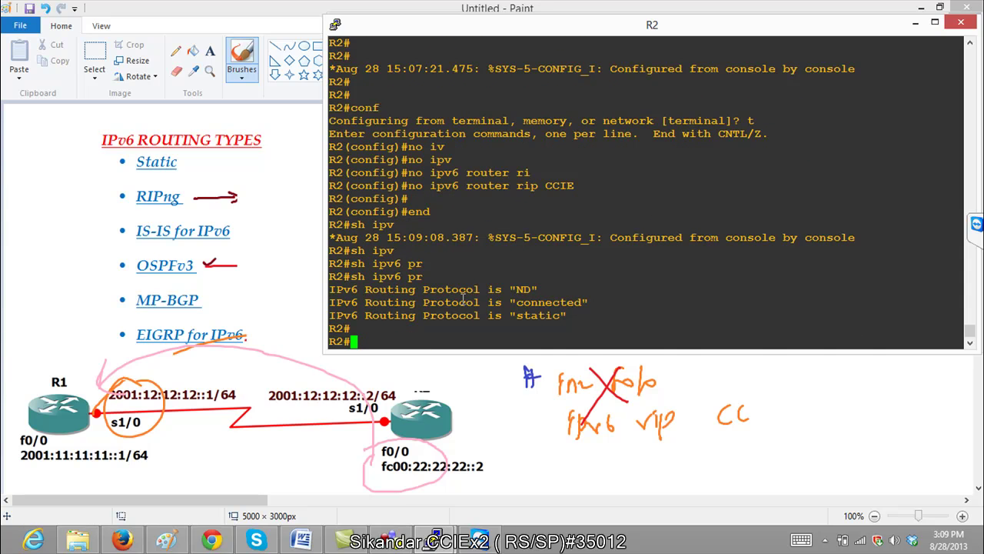